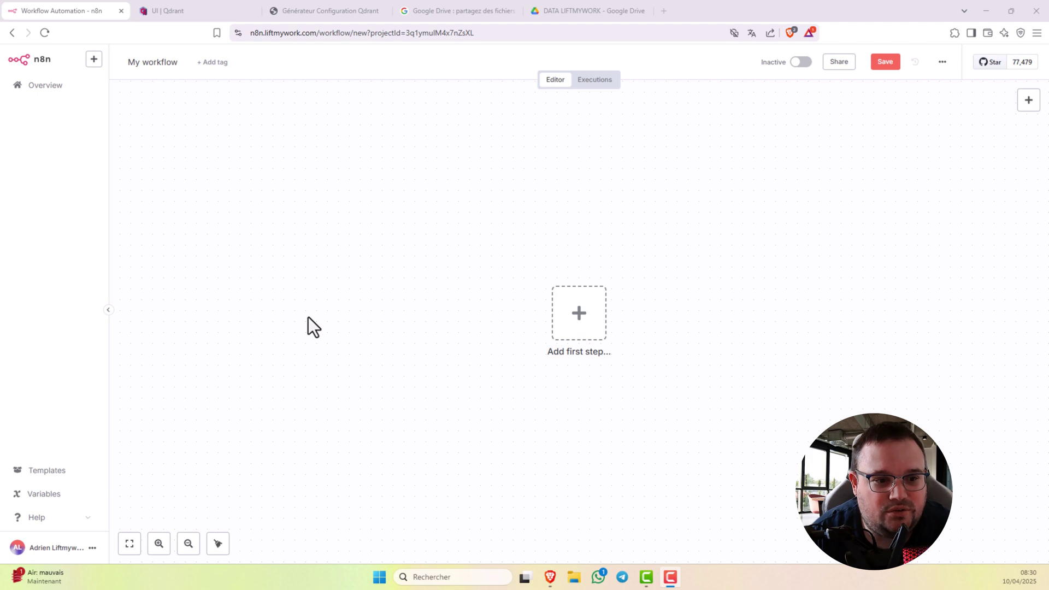
Step: In the Qdrant configuration generator, generate a configuration for the base liftmywork with Indexation set to Oui and copy it
click(601, 12)
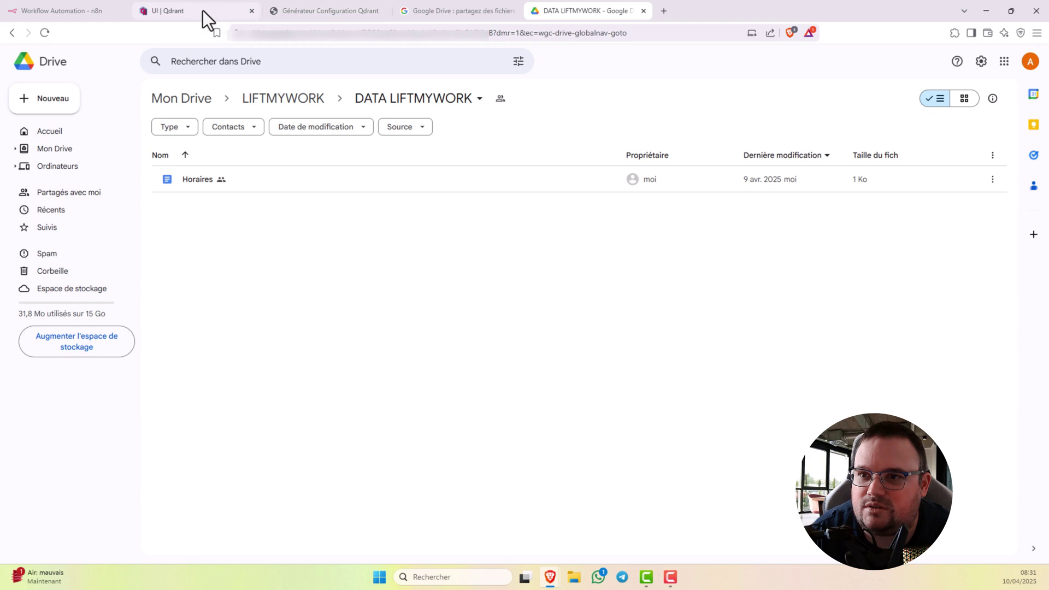
click(316, 13)
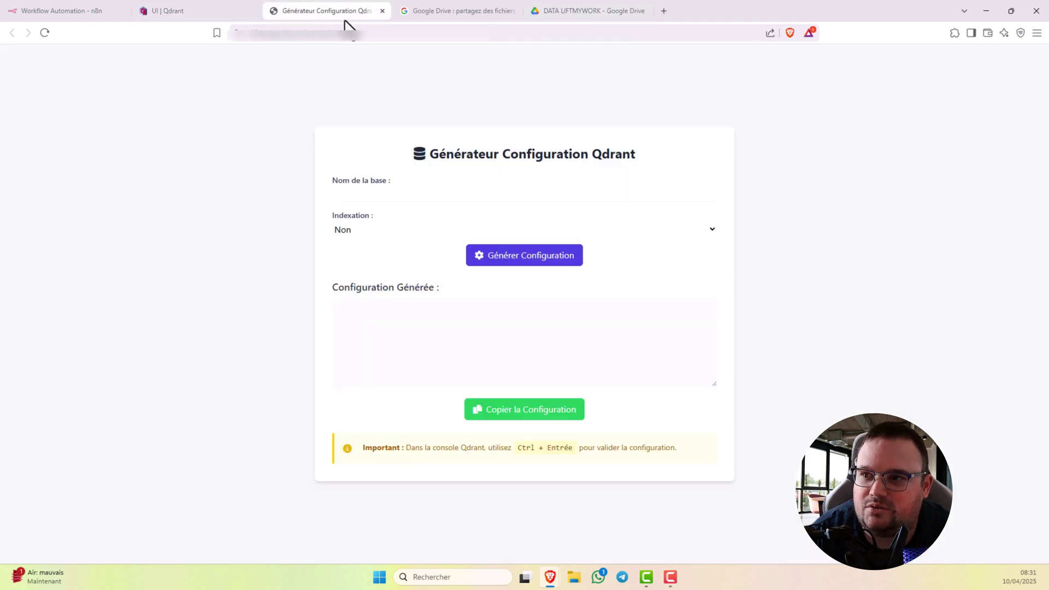
click(351, 195)
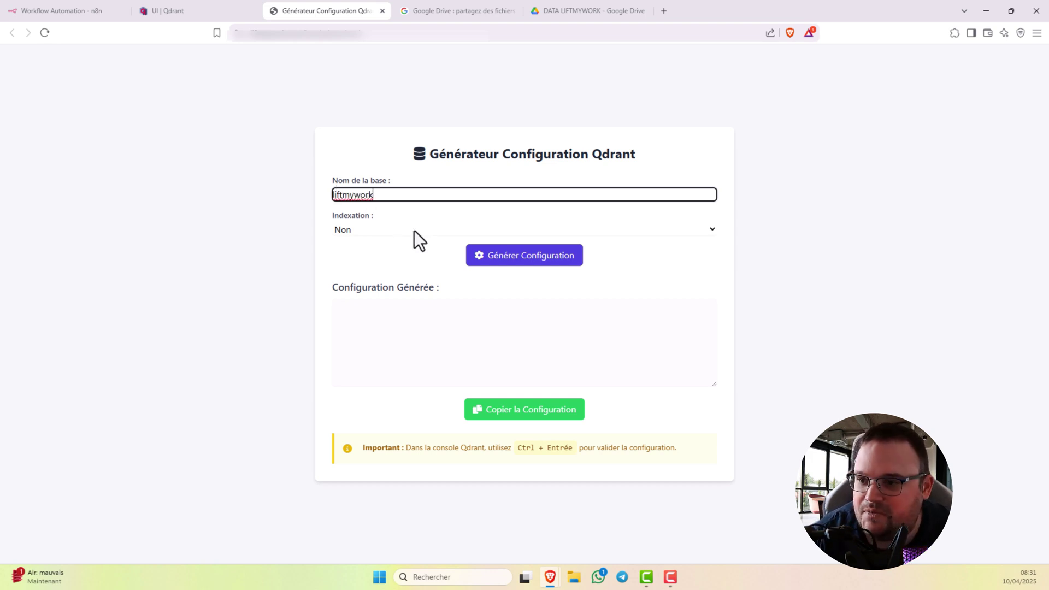
click(400, 231)
click(366, 260)
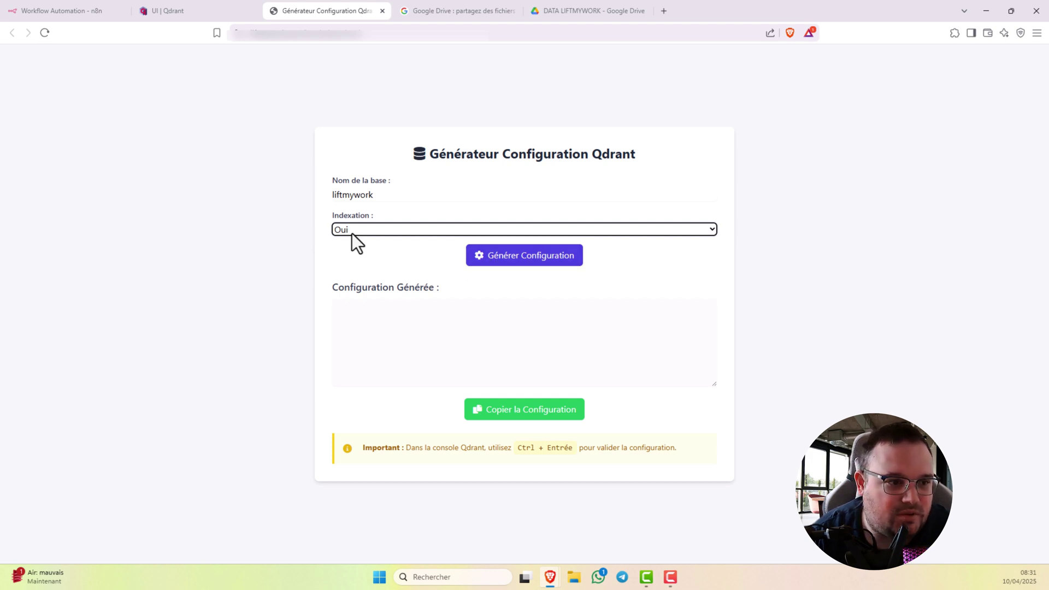
click(501, 264)
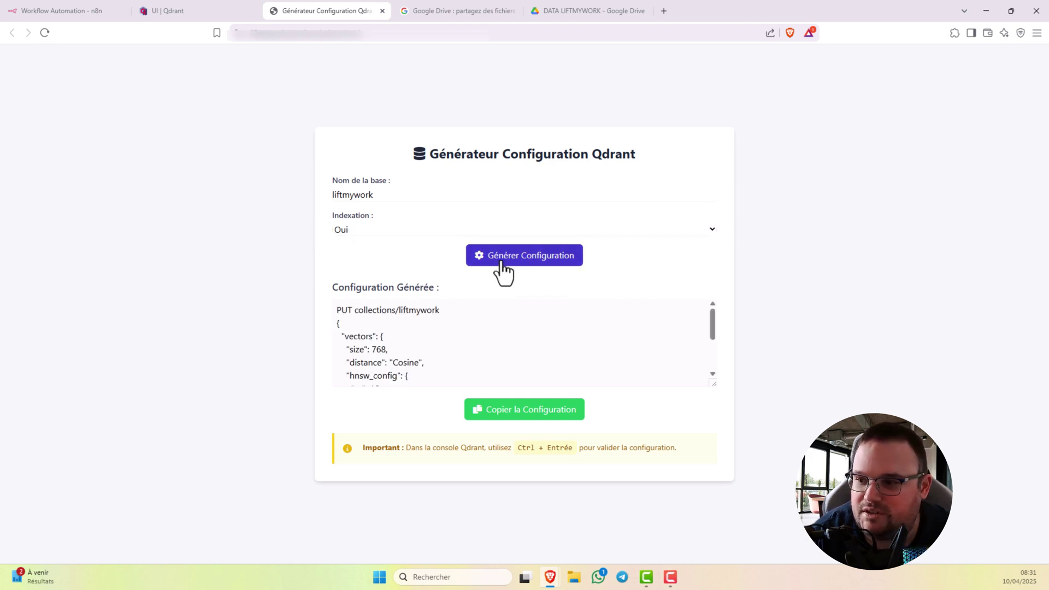
click(515, 421)
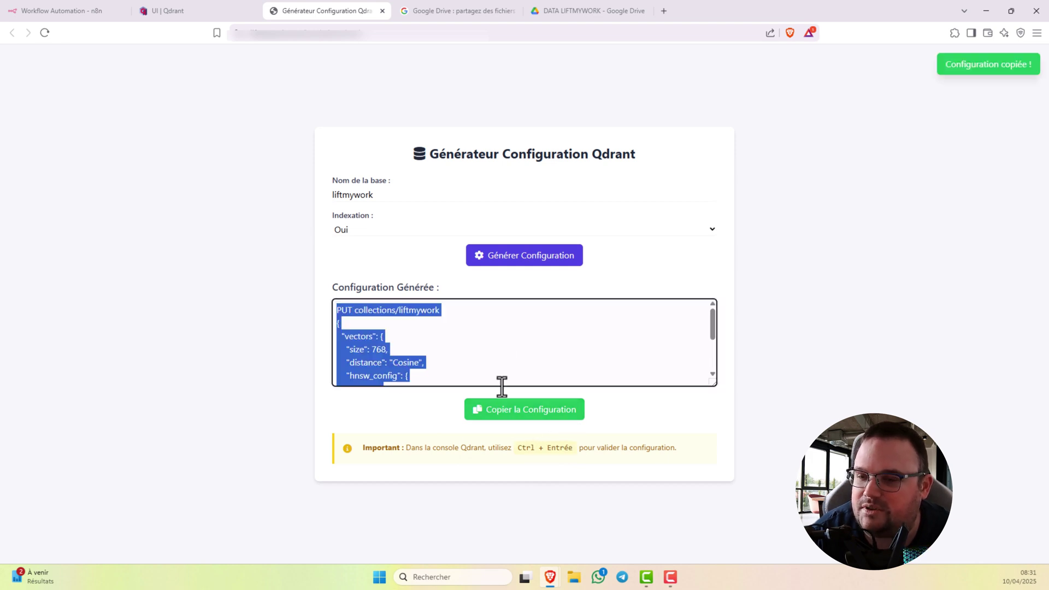
Step: Switch to the Qdrant dashboard and unlock it by entering and applying the API key
click(198, 17)
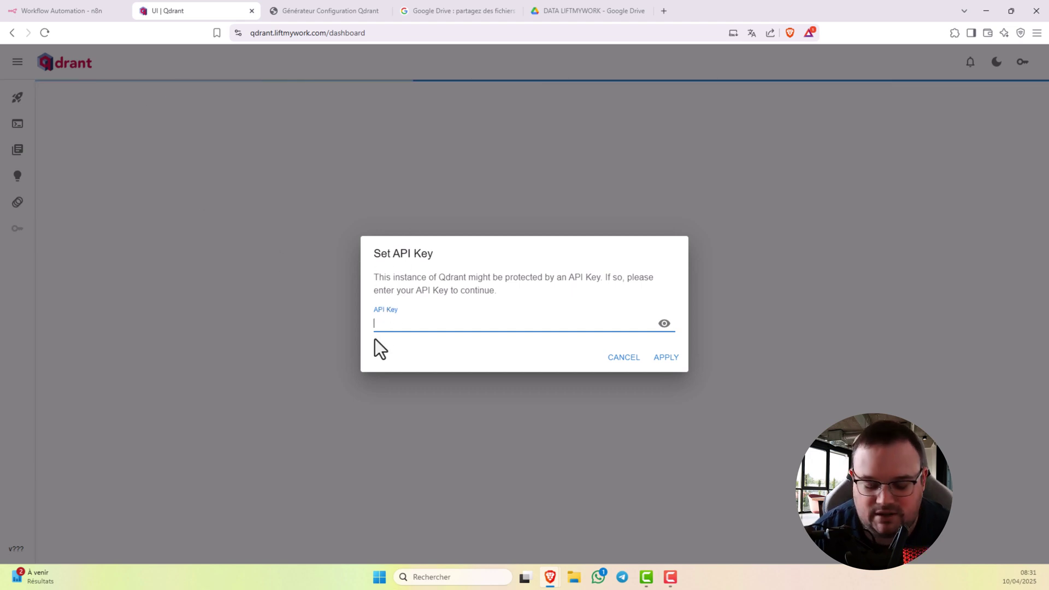
text(•••••)
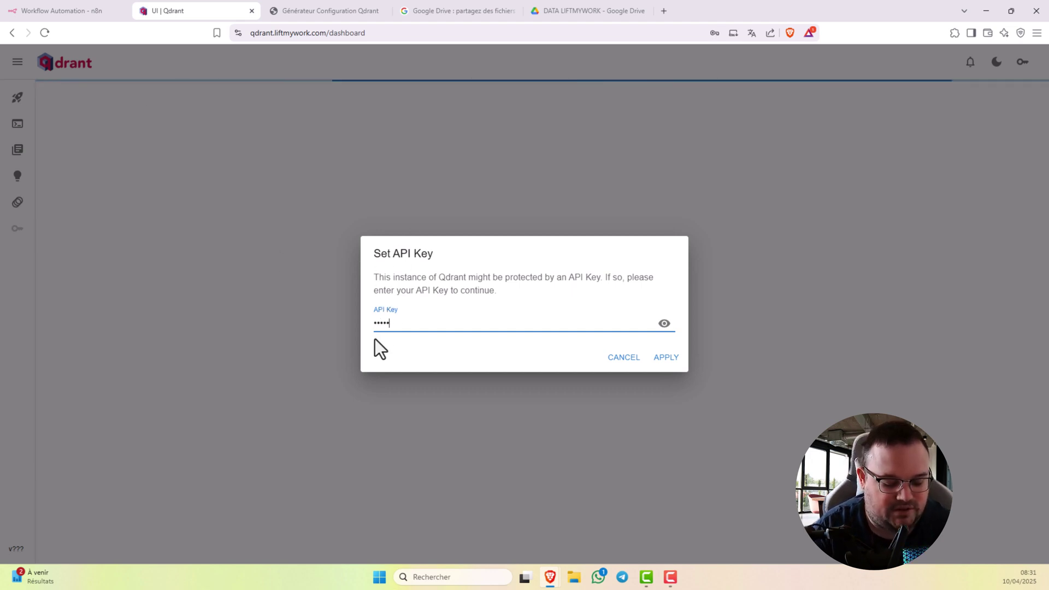
text(••••)
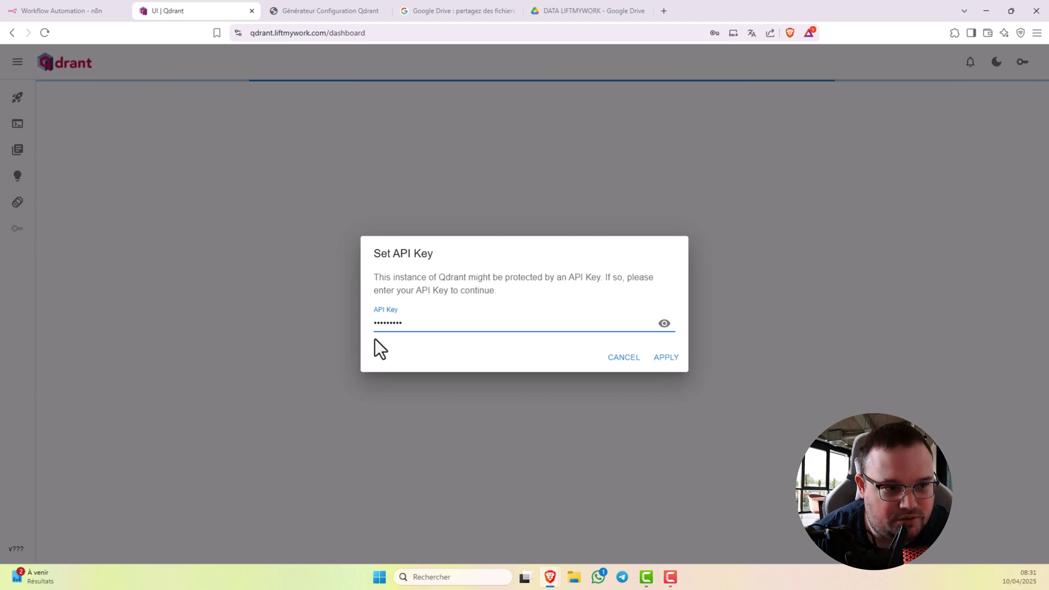
text(•••••)
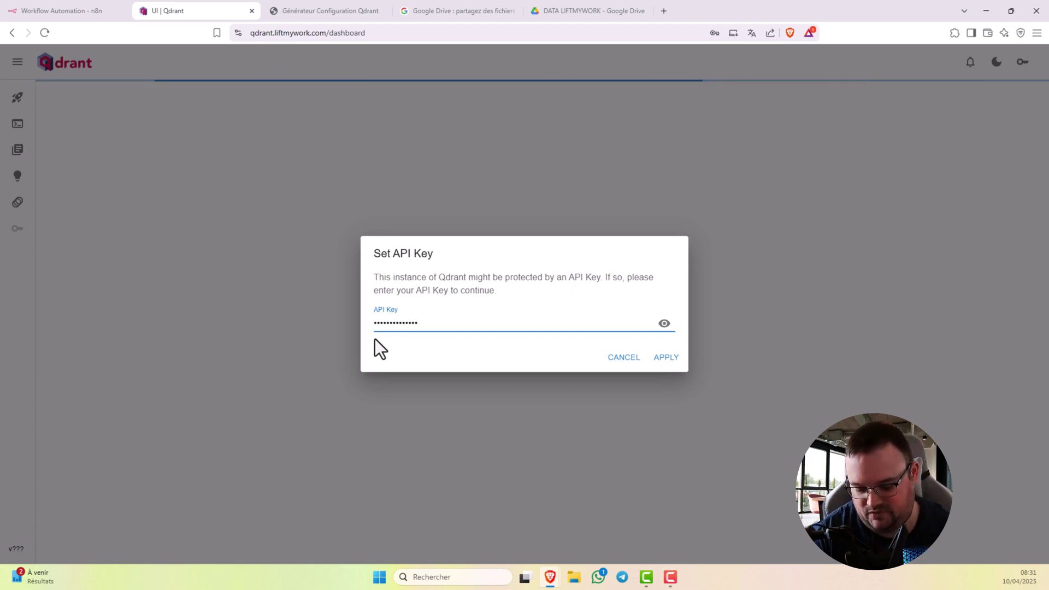
text(•)
click(667, 364)
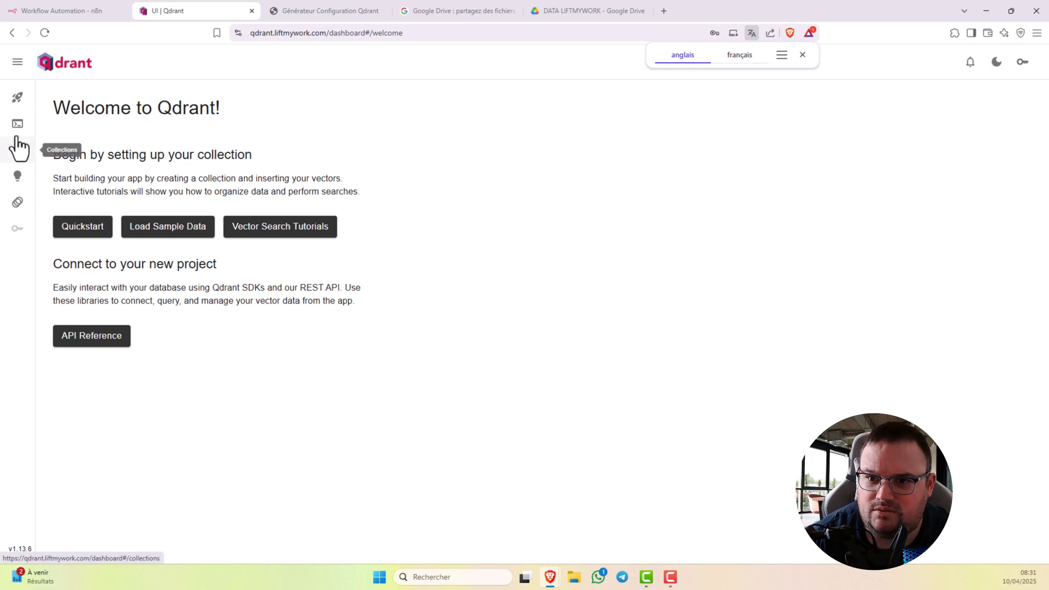
Step: Replace the sample console code with the copied configuration, run it to create the liftmywork collection, and view the collections list
click(17, 125)
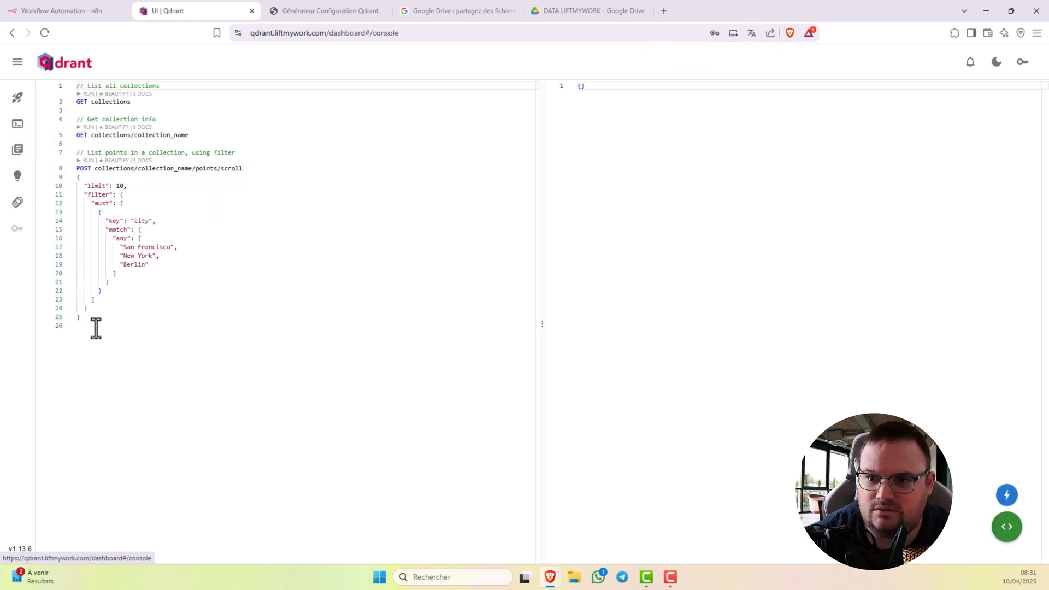
drag(96, 327, 3, 83)
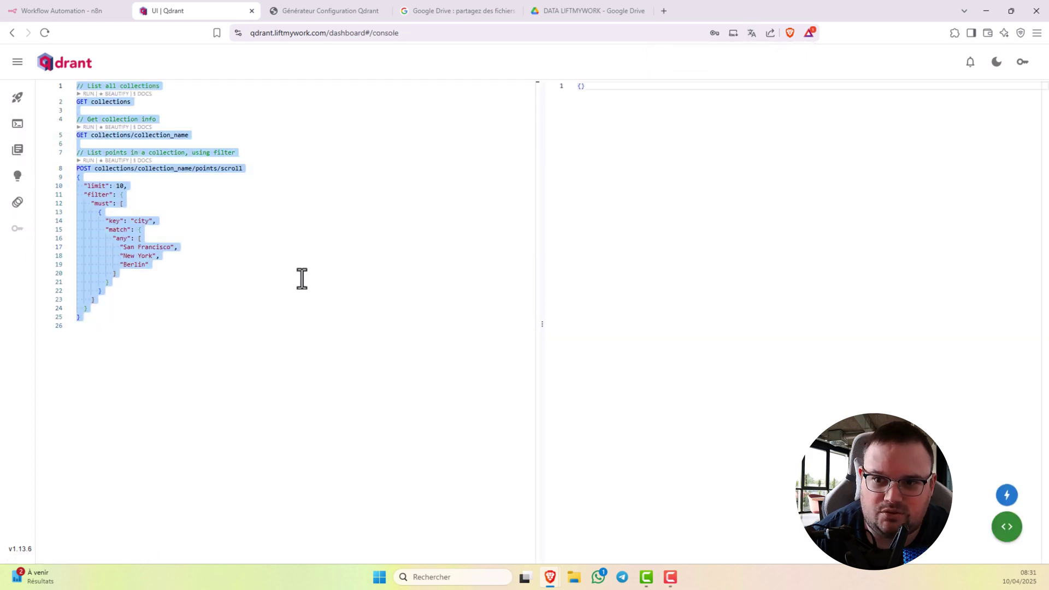
key(BackSpace)
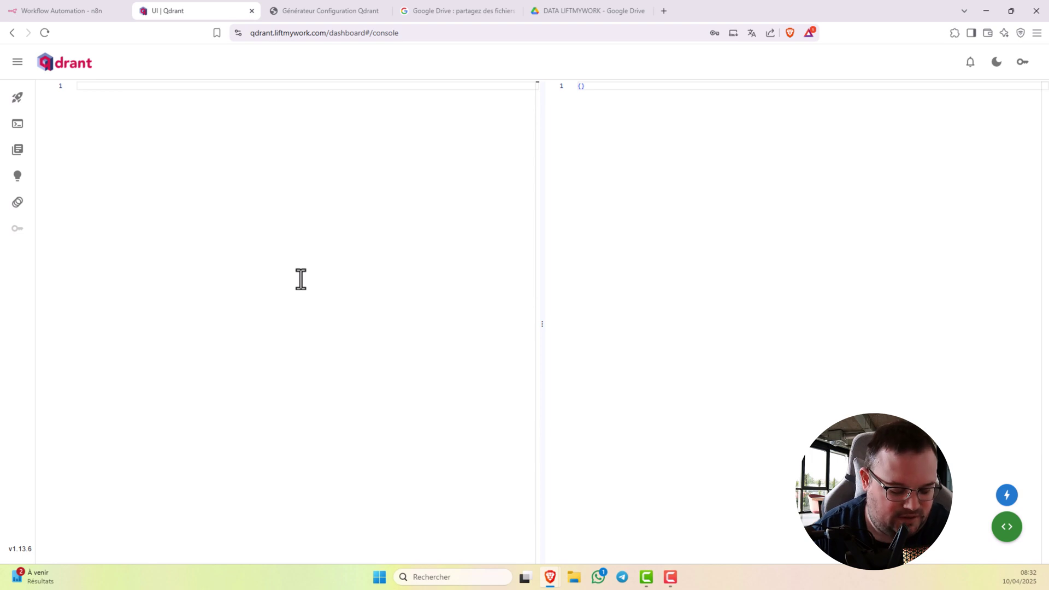
text(PUT collections/liftmywork {   "vectors": {     "size": 768,     "distance": "Cosine",     "hnsw_config": {       "m": 16,       "ef_construct": 100     },     "on_disk": true   } })
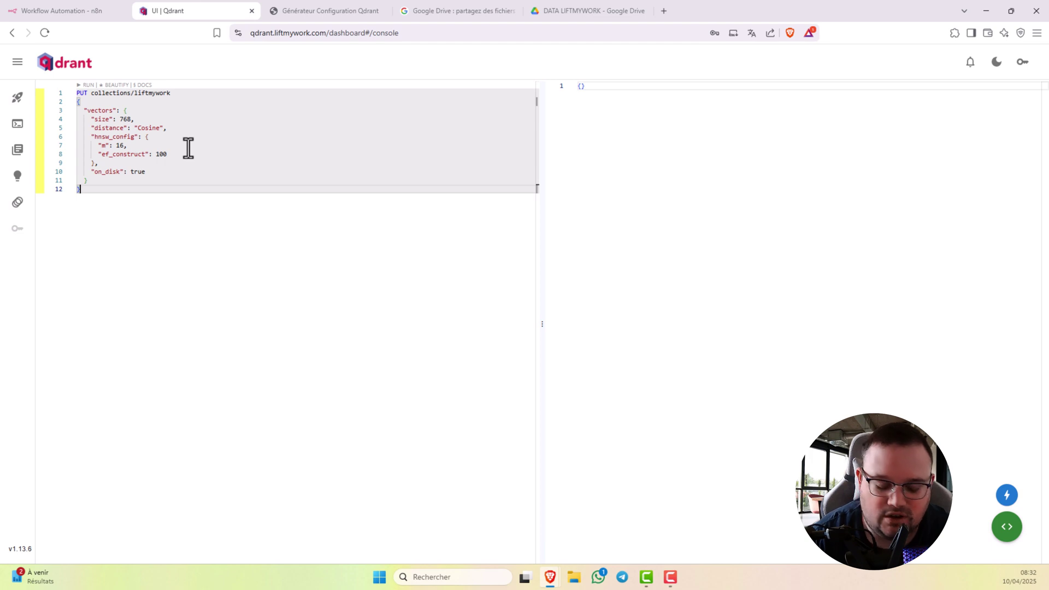
key(ctrl+Return)
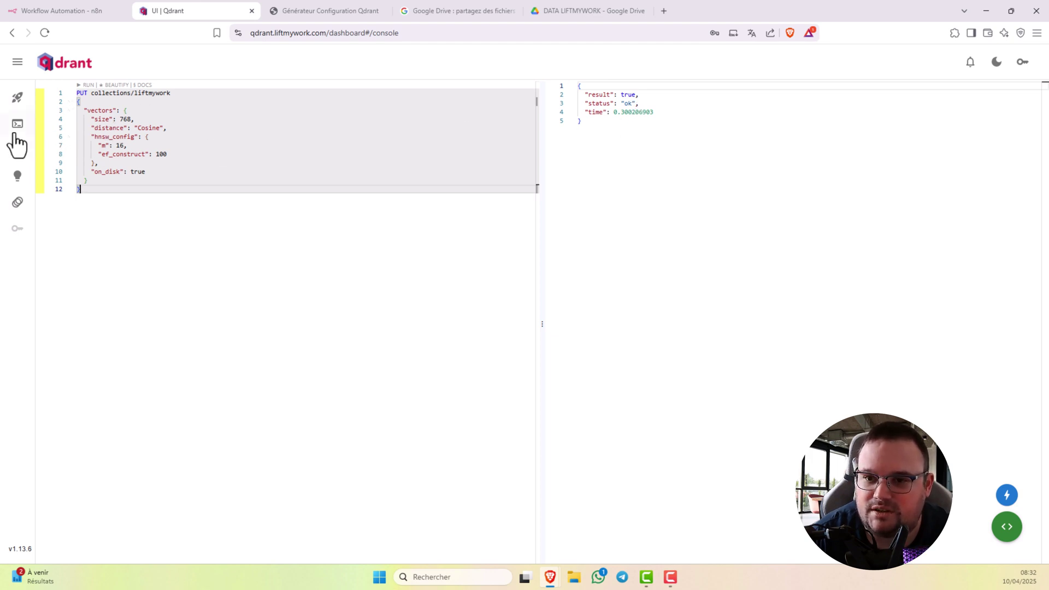
click(18, 152)
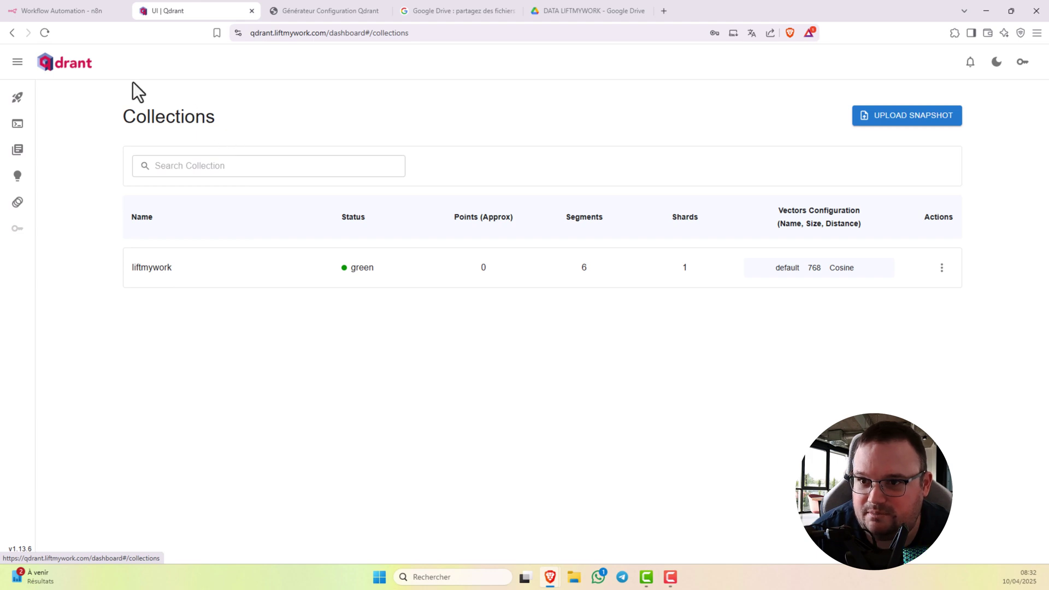
Step: Switch to n8n and add a Google Drive trigger for changes involving a specific folder as the workflow's first step
click(67, 14)
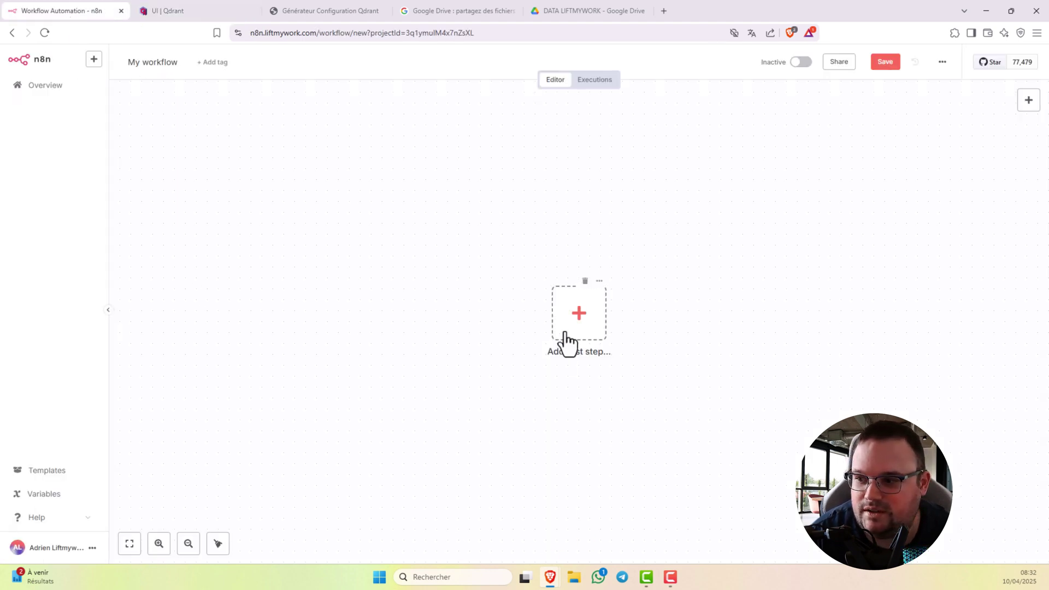
drag(562, 429, 403, 443)
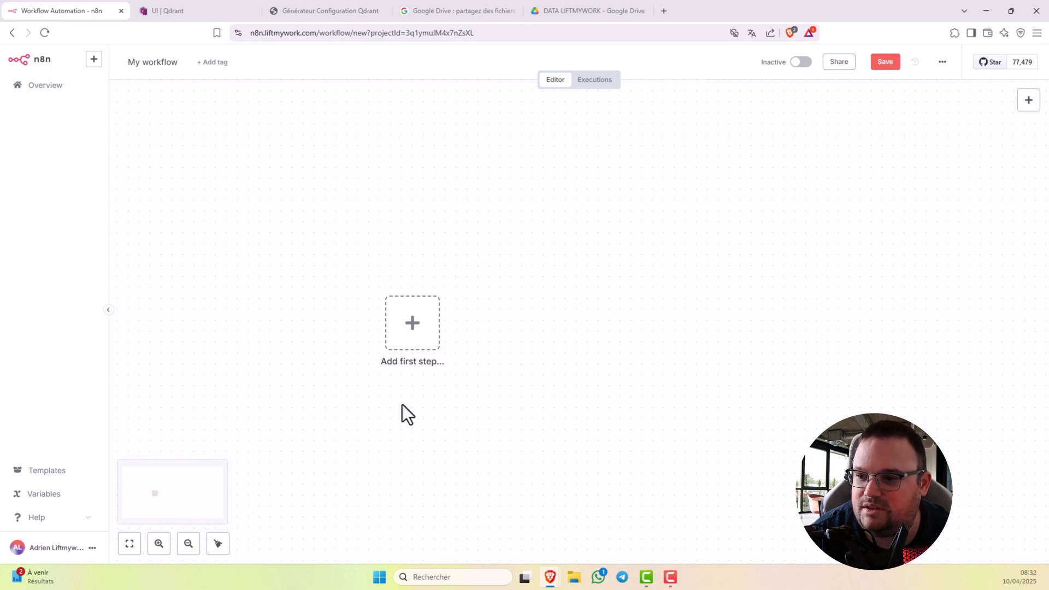
click(431, 347)
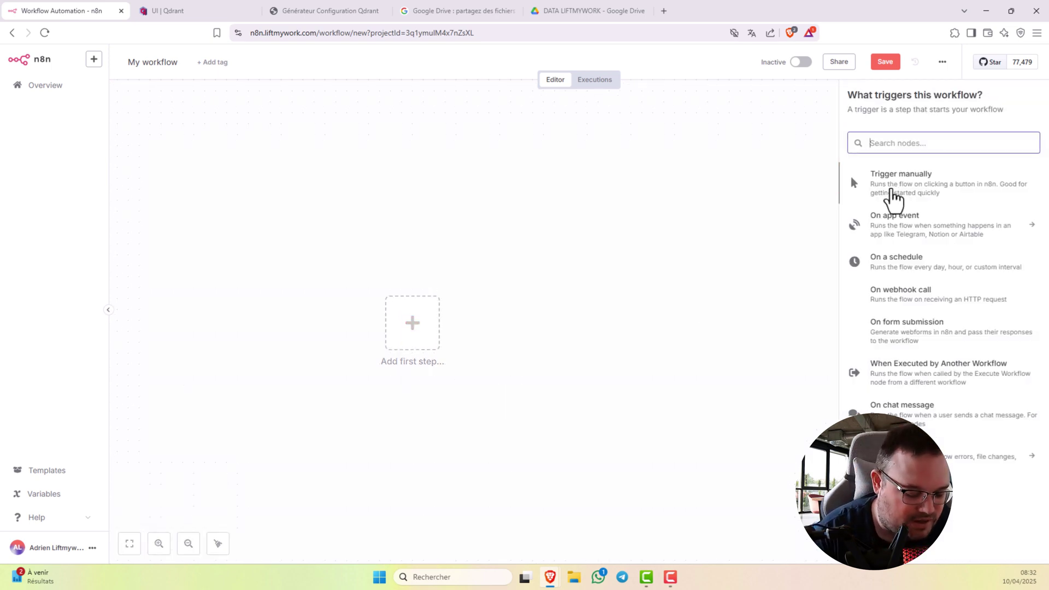
text(google )
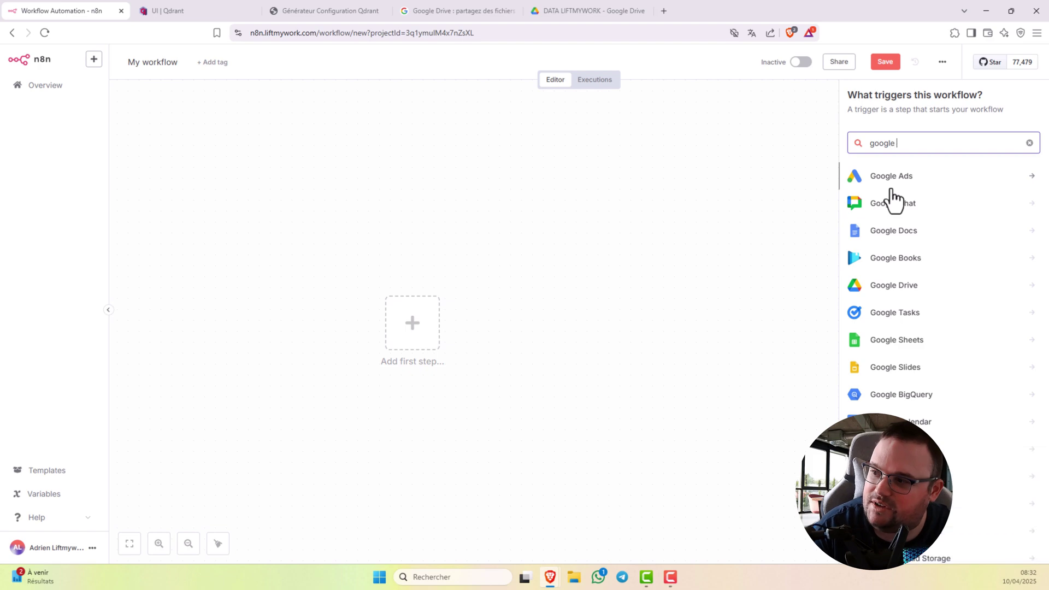
text(d)
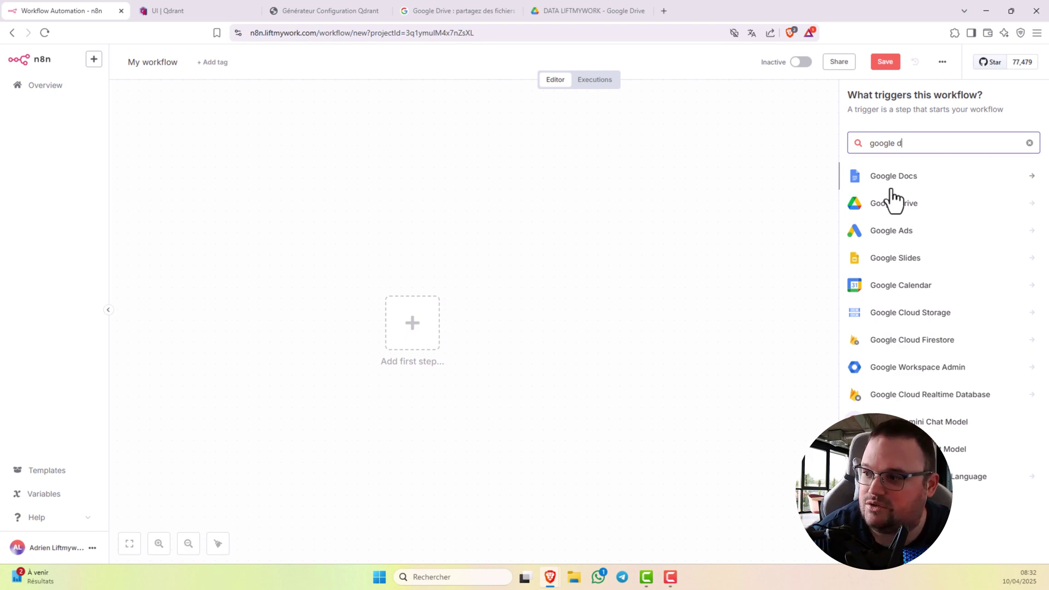
click(872, 202)
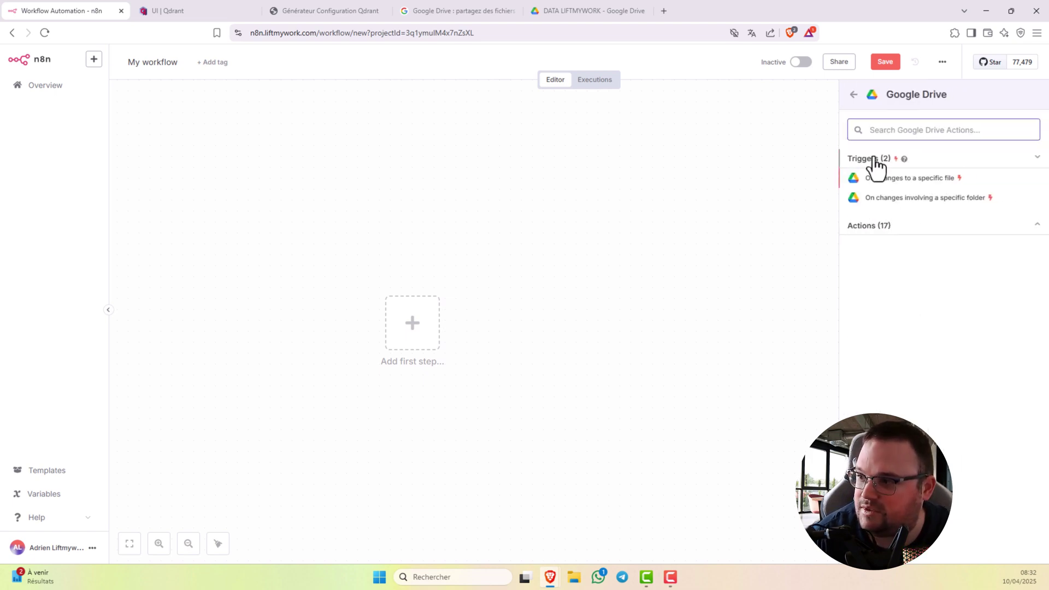
click(900, 202)
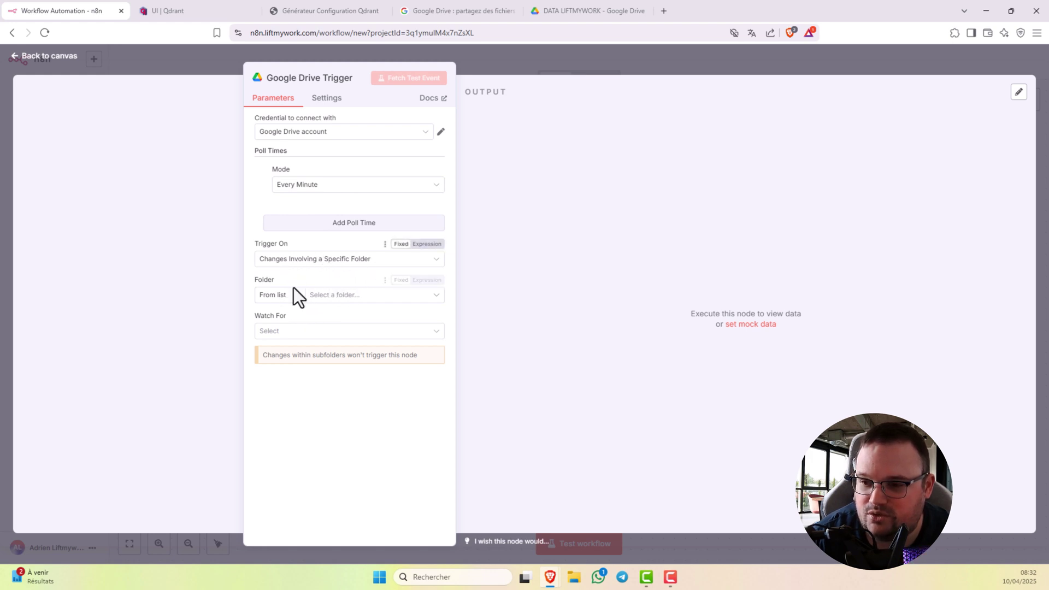
Step: Set the trigger's folder to DATA LIFTMYWORK and make it watch for File Updated, then return to the canvas
click(334, 297)
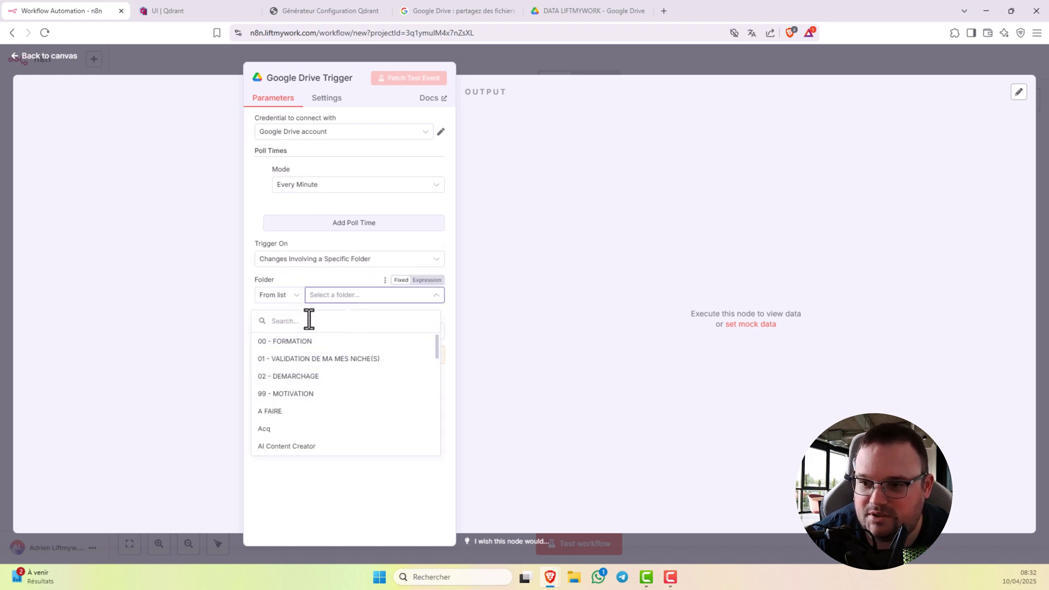
scroll(311, 380, down, 3)
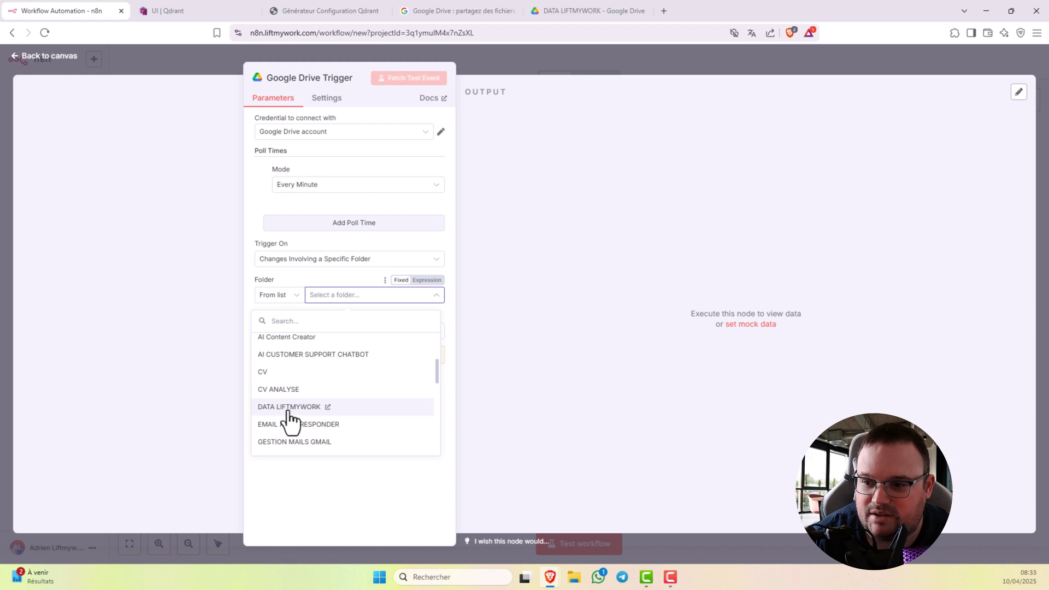
click(288, 407)
click(301, 331)
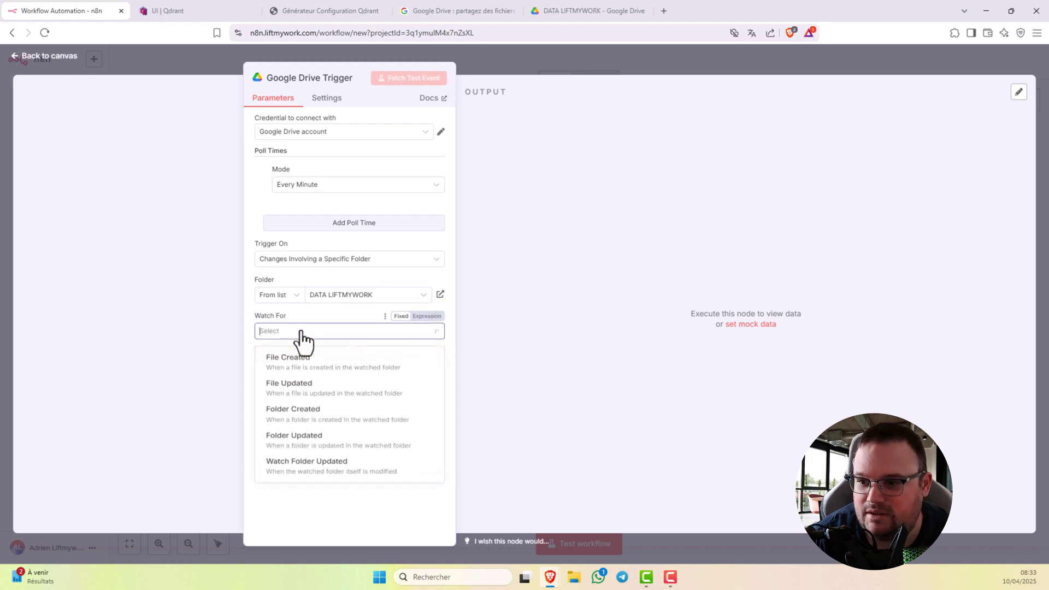
click(310, 395)
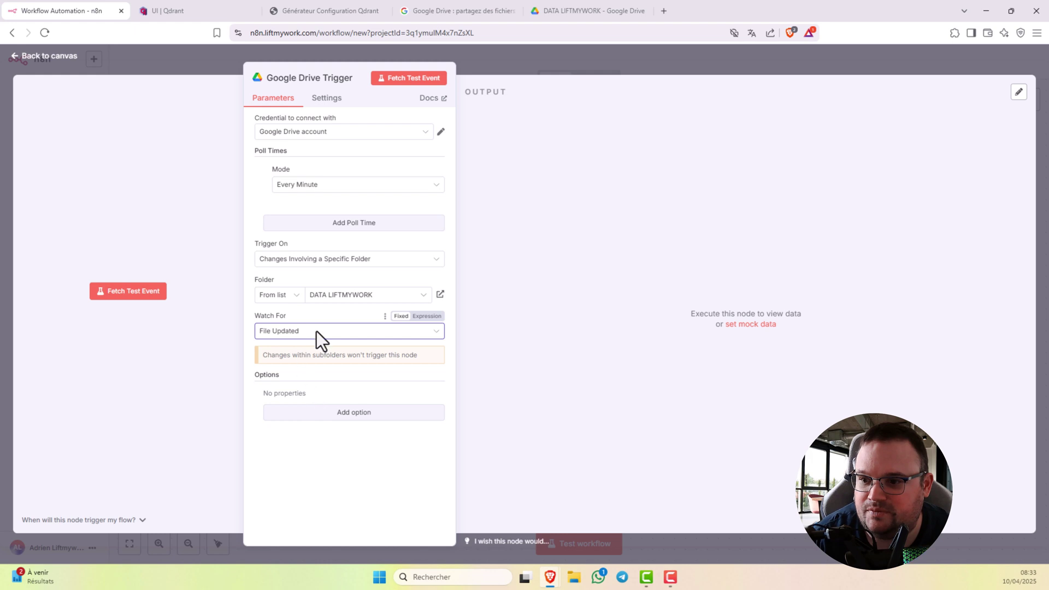
click(511, 67)
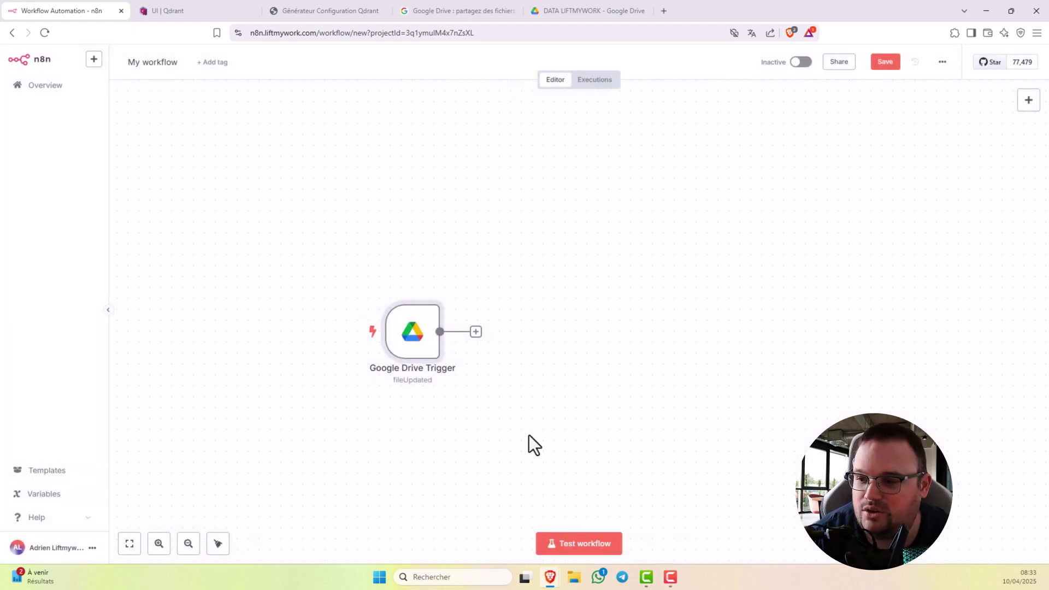
Step: Add a Google Drive node with the Download file action after the Google Drive Trigger
click(475, 331)
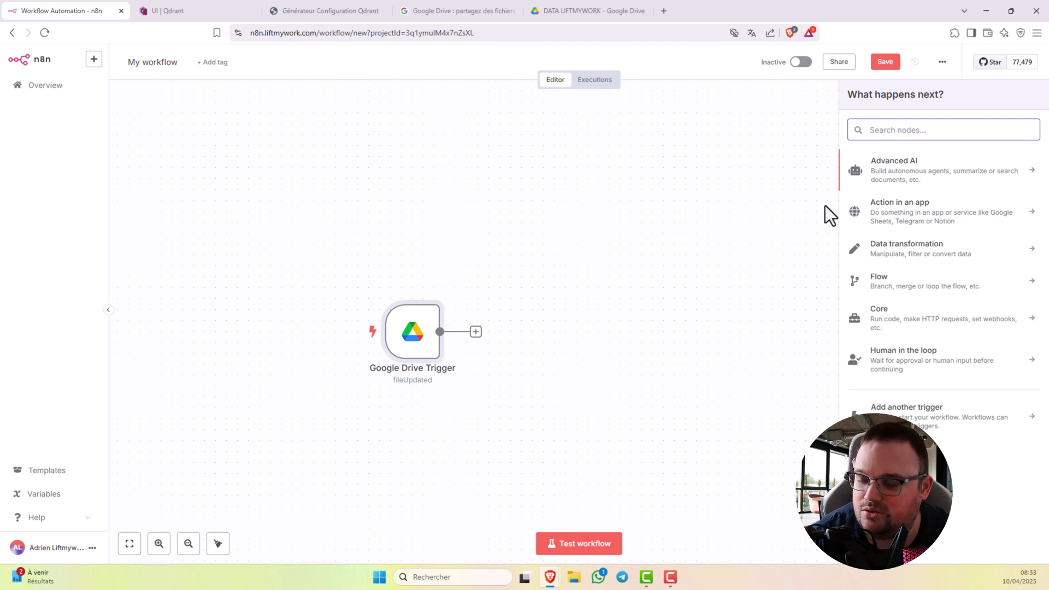
text(dow)
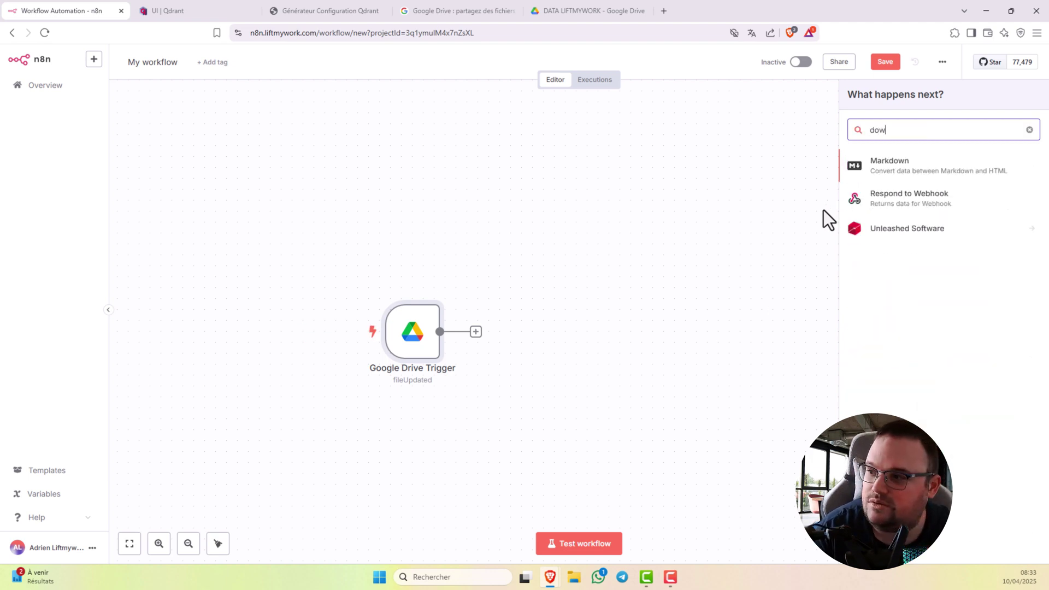
key(BackSpace)
key(BackSpace)
text(googl)
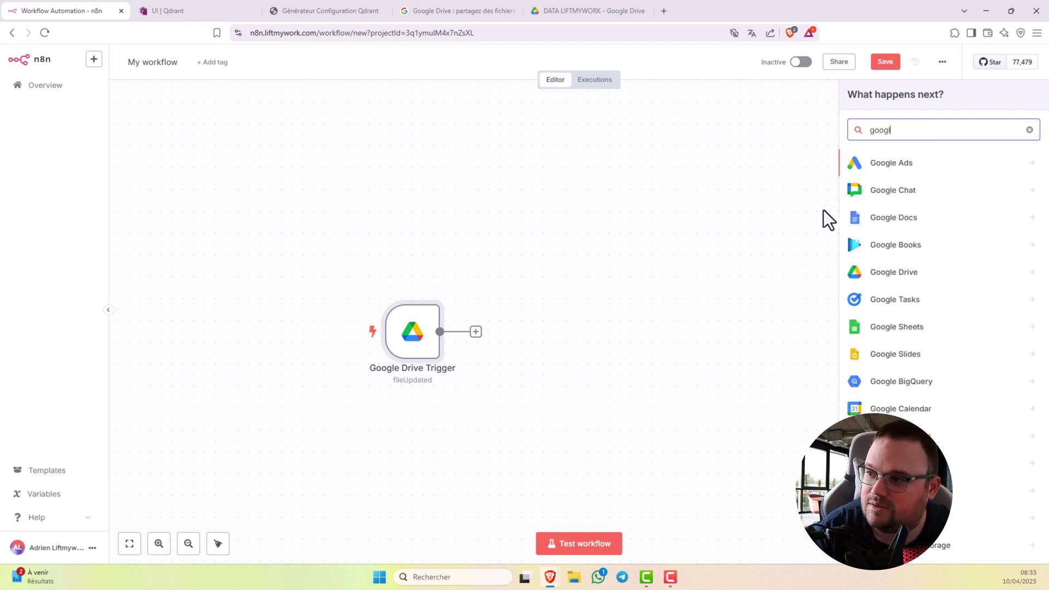
text(e dri)
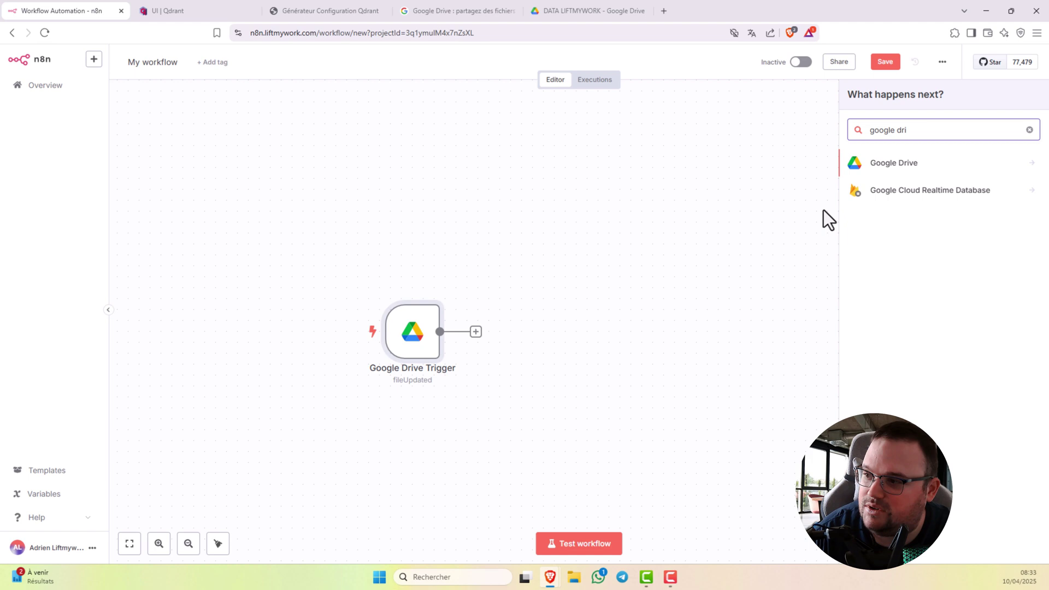
click(882, 166)
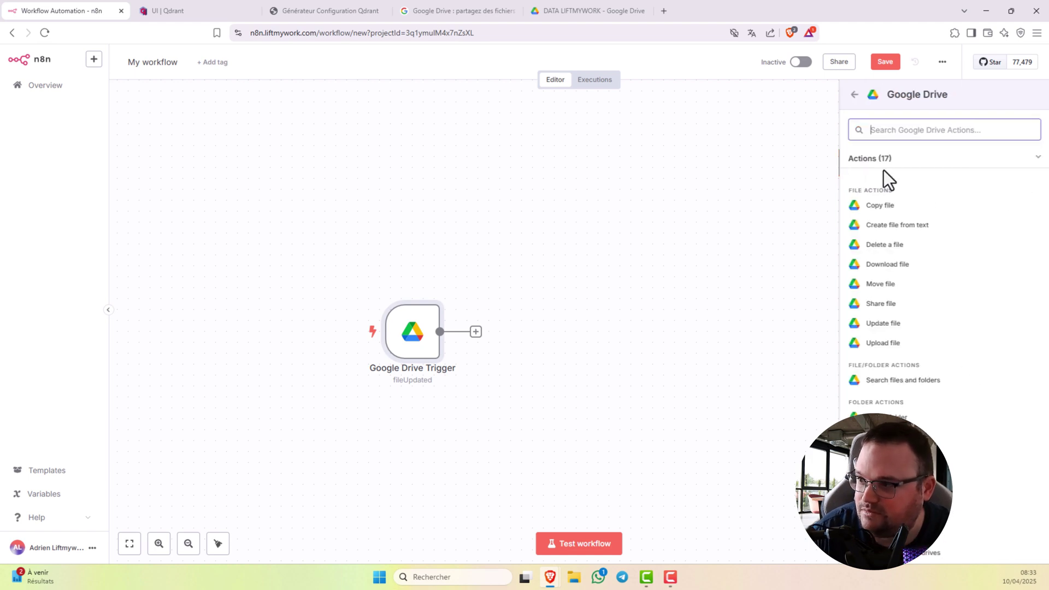
click(884, 266)
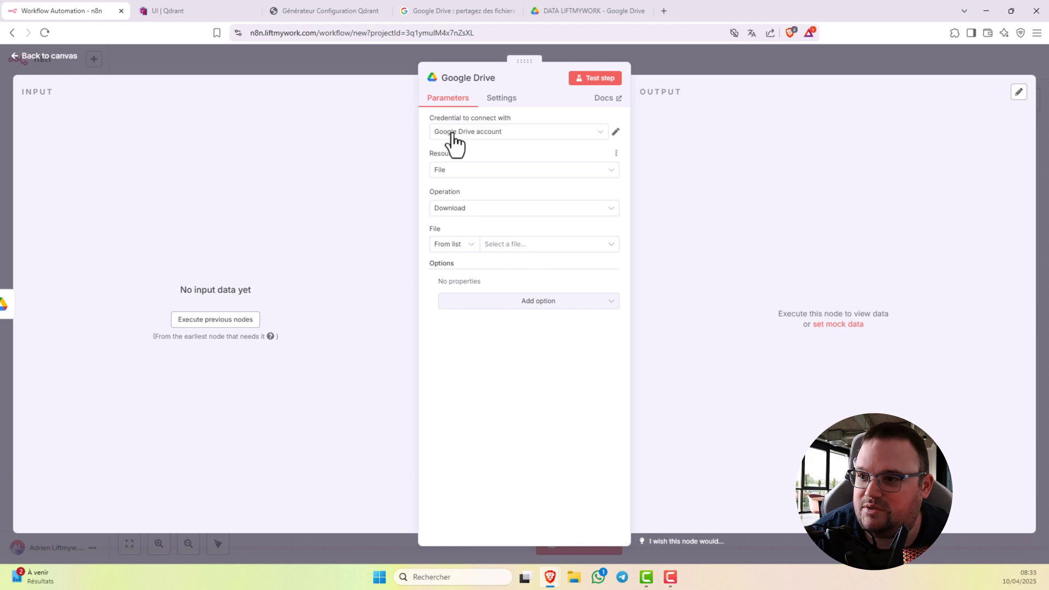
Step: Set the Google Drive node to choose its file by ID and execute the previous nodes to load input data
click(449, 247)
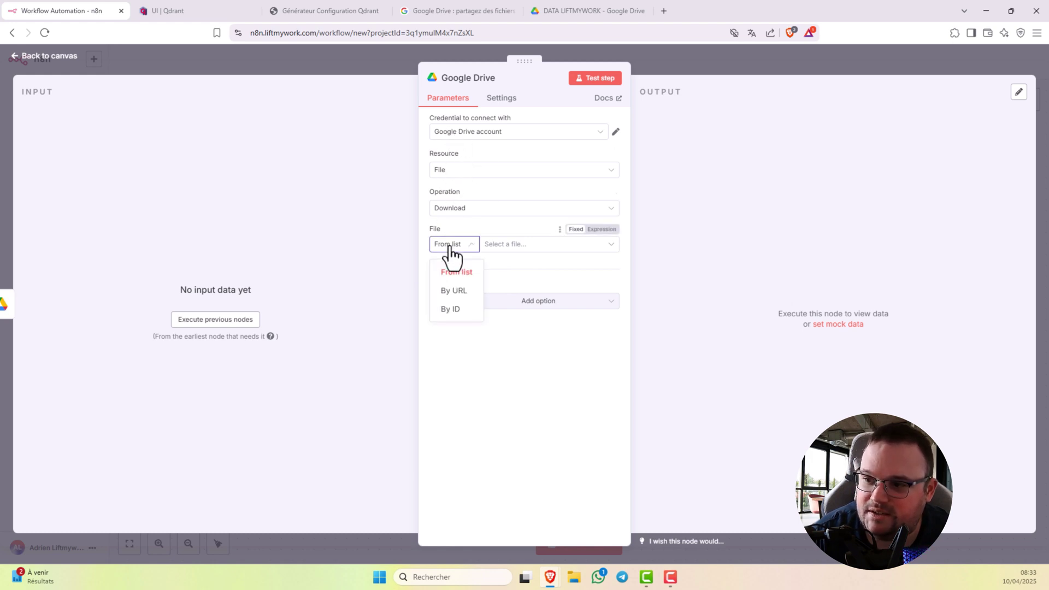
click(439, 310)
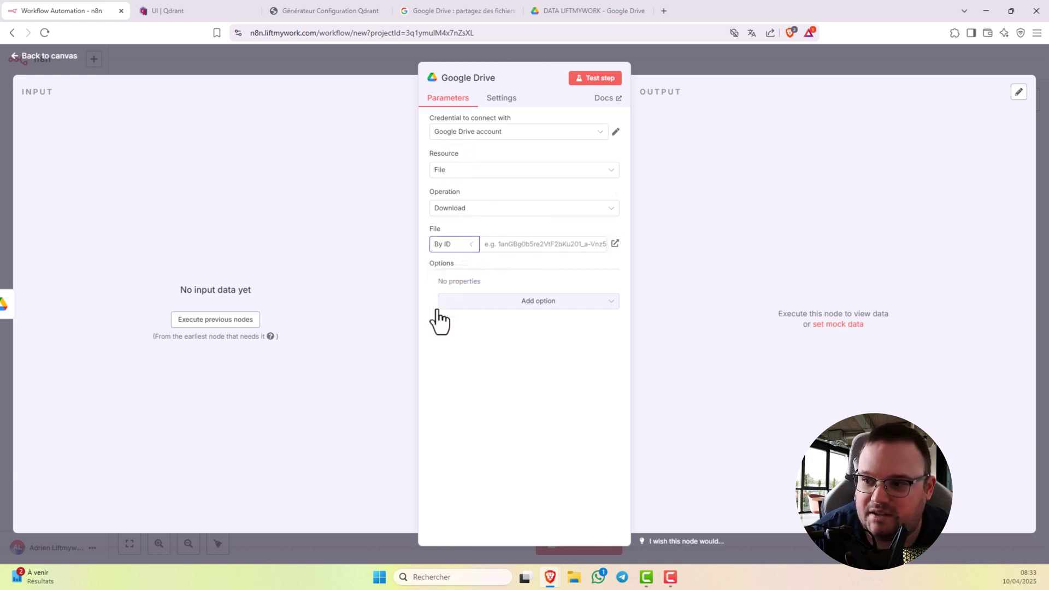
click(212, 325)
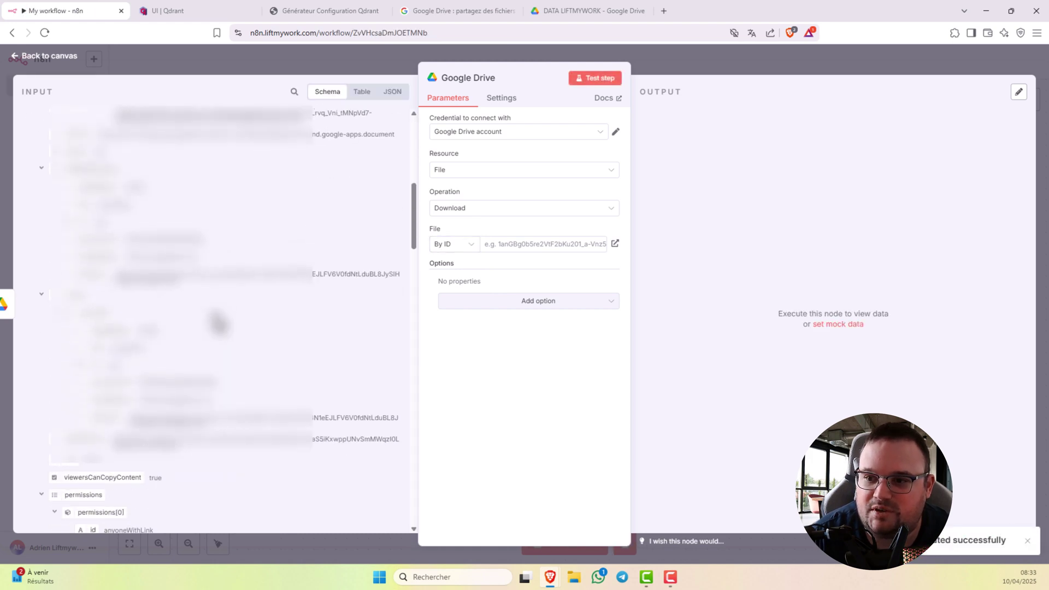
Step: Map the trigger's id field into the file ID as {{ $json.id }} and return to the canvas
scroll(218, 324, down, 10)
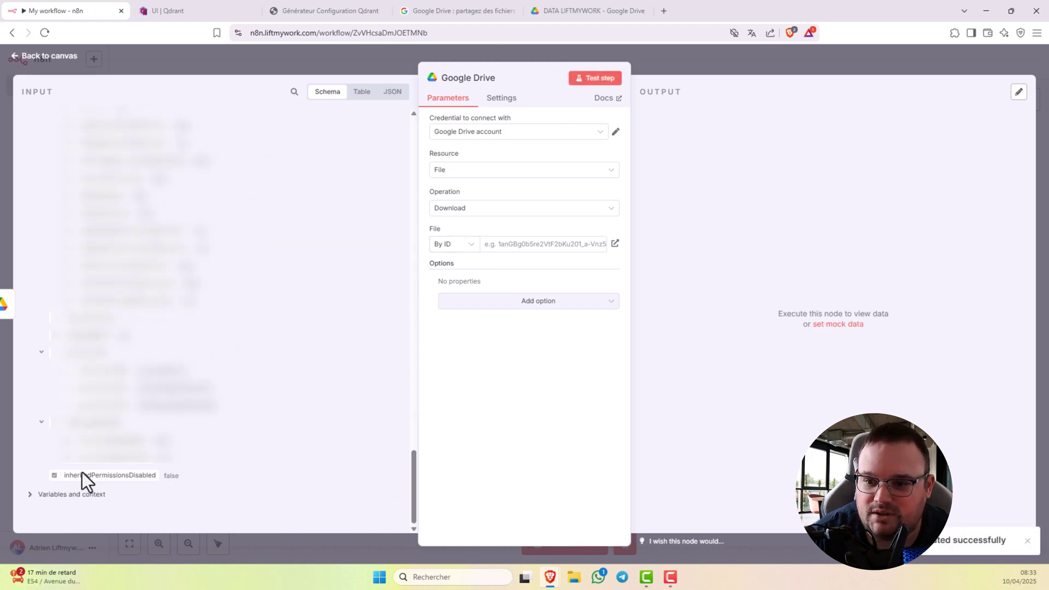
scroll(84, 462, up, 5)
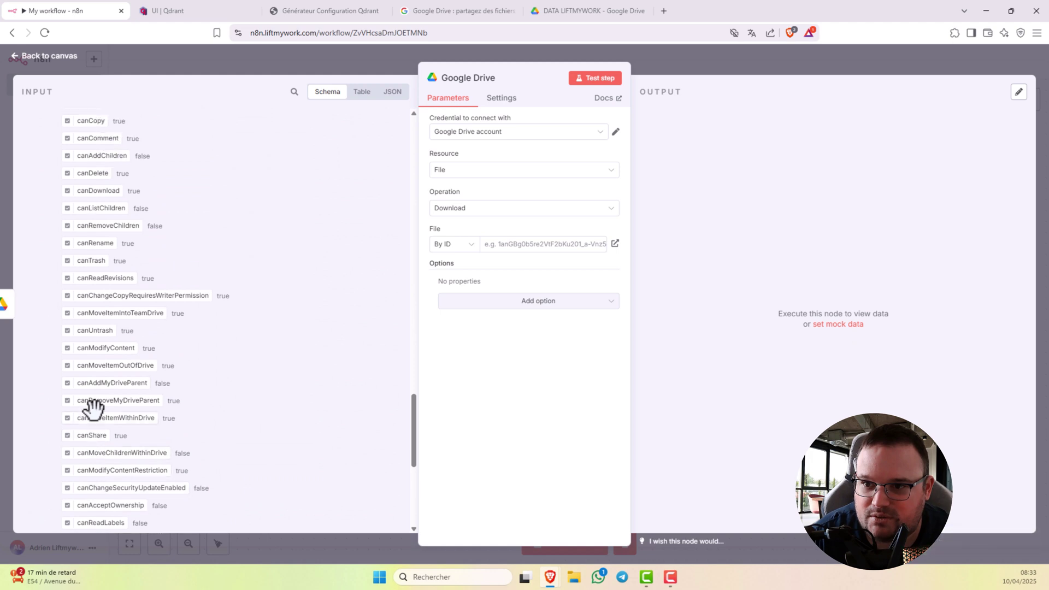
scroll(94, 407, up, 6)
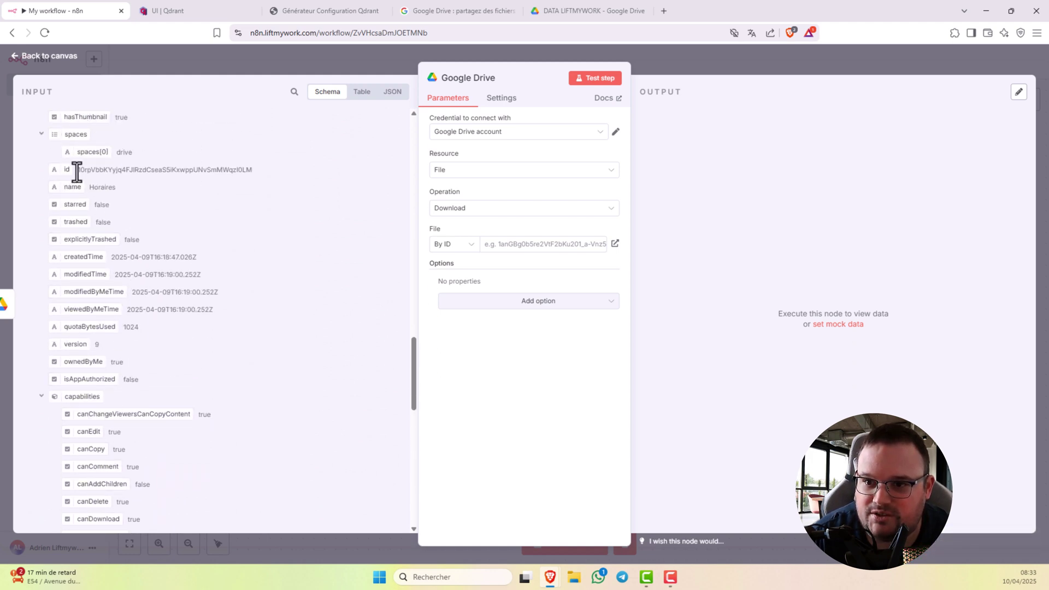
drag(61, 163, 508, 244)
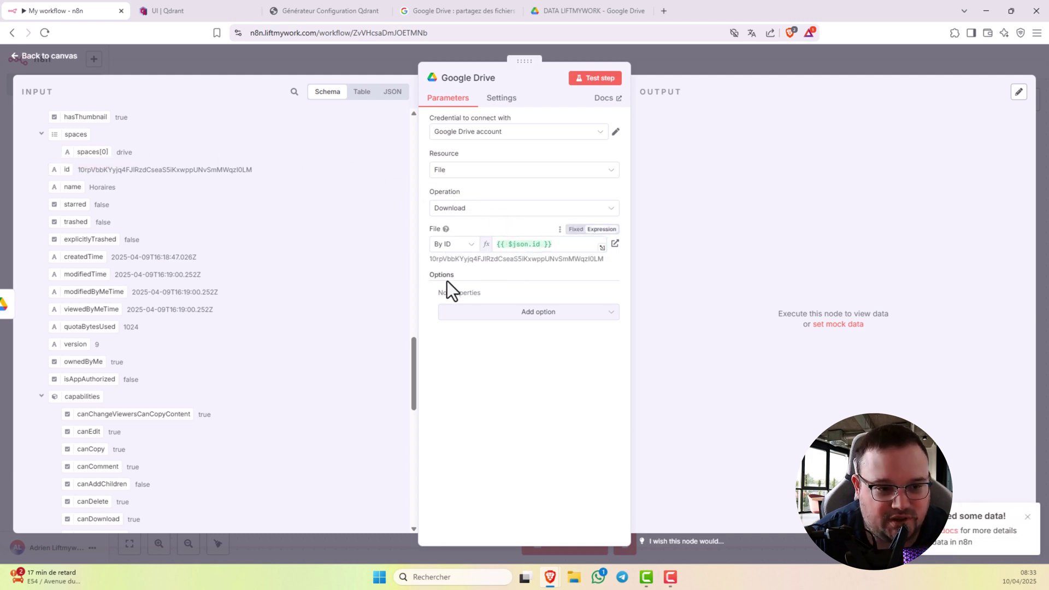
click(705, 65)
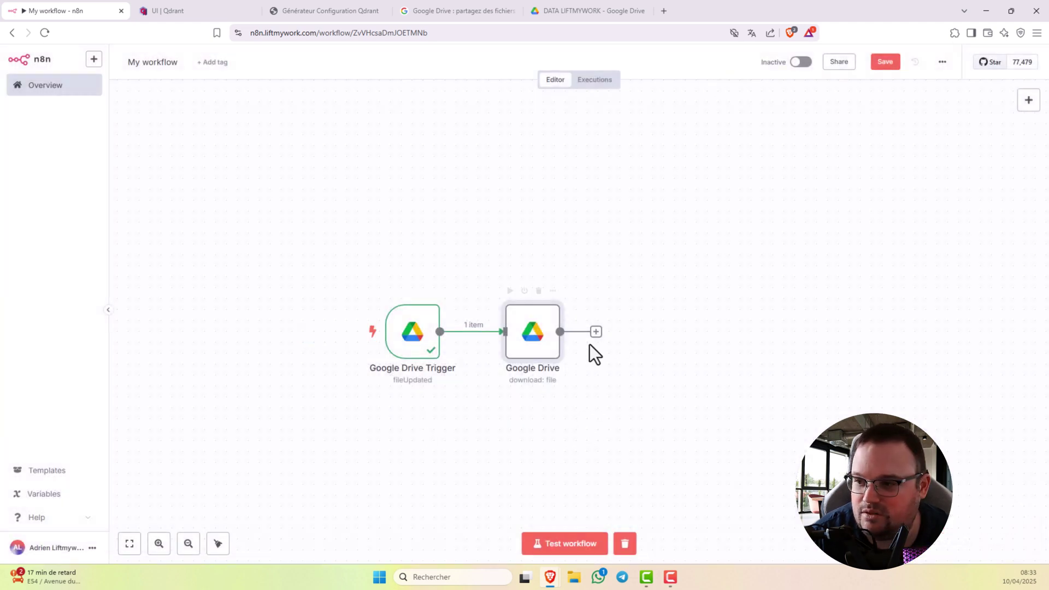
Step: Add a Qdrant Vector Store node with the Add documents to vector store action after the Google Drive node
click(596, 332)
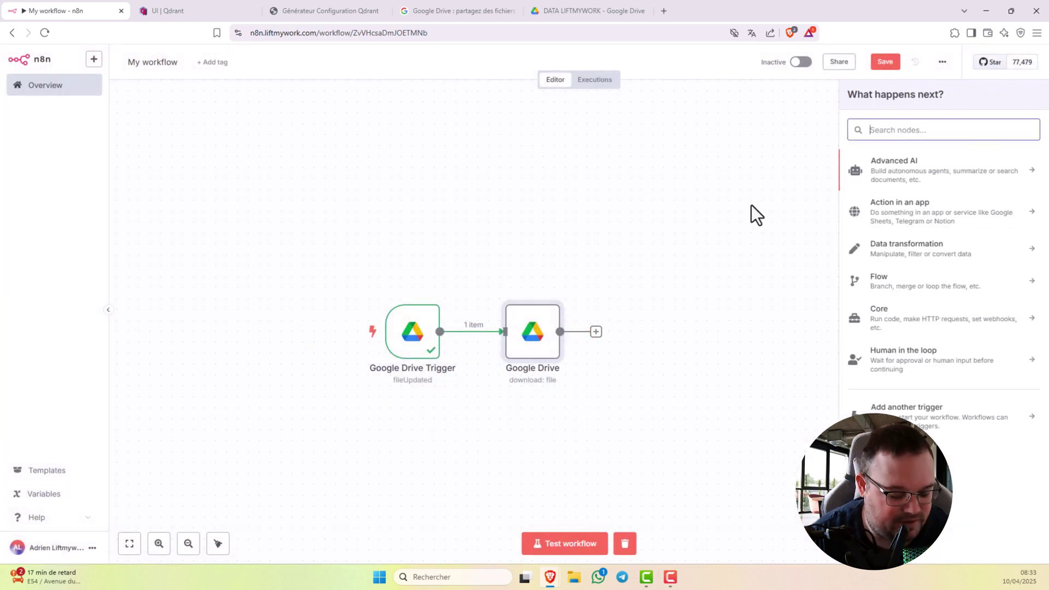
text(qdr)
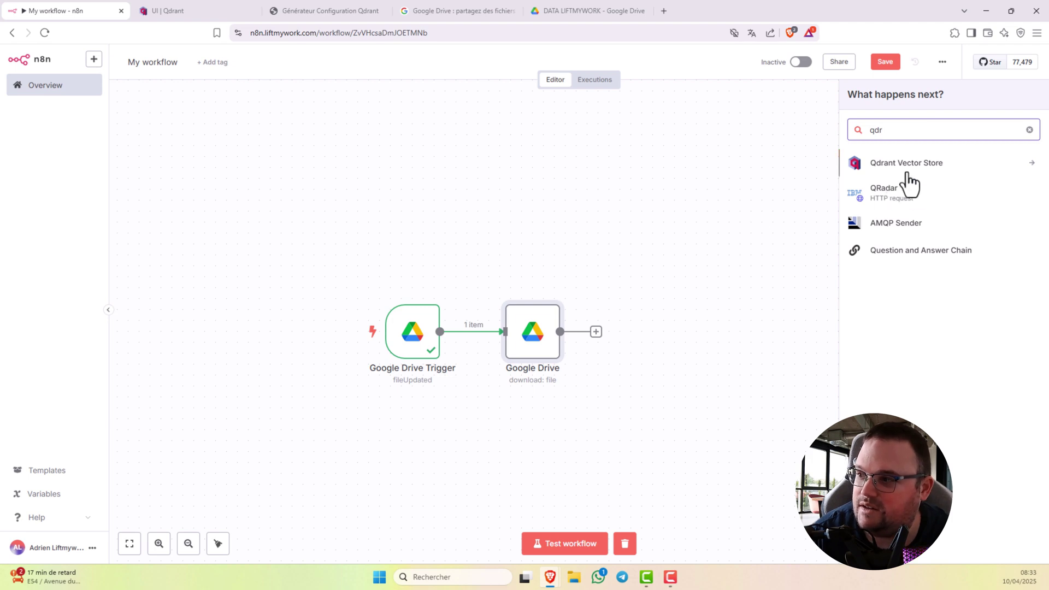
click(909, 164)
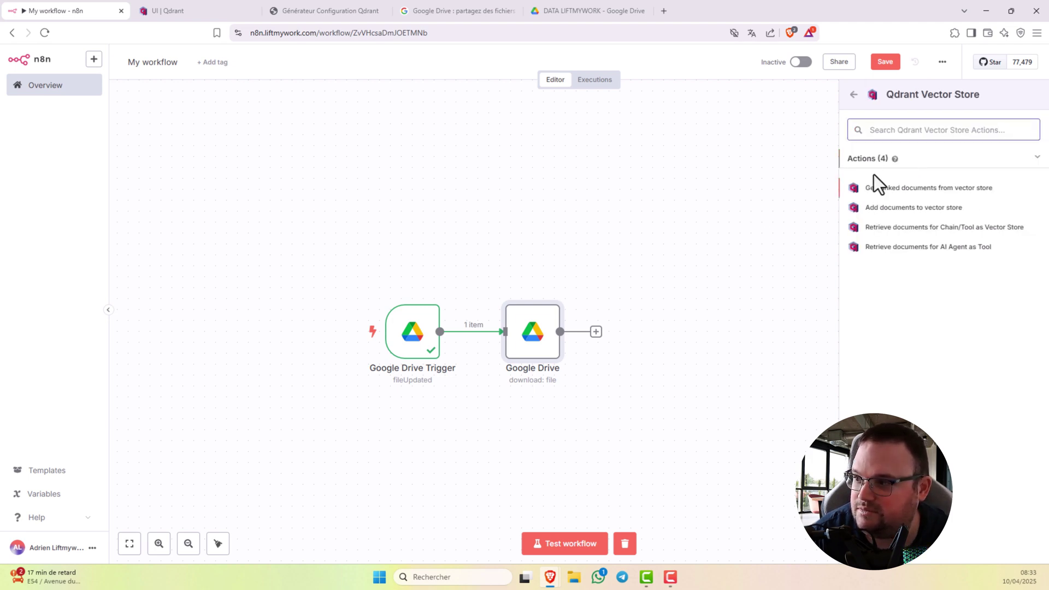
click(919, 213)
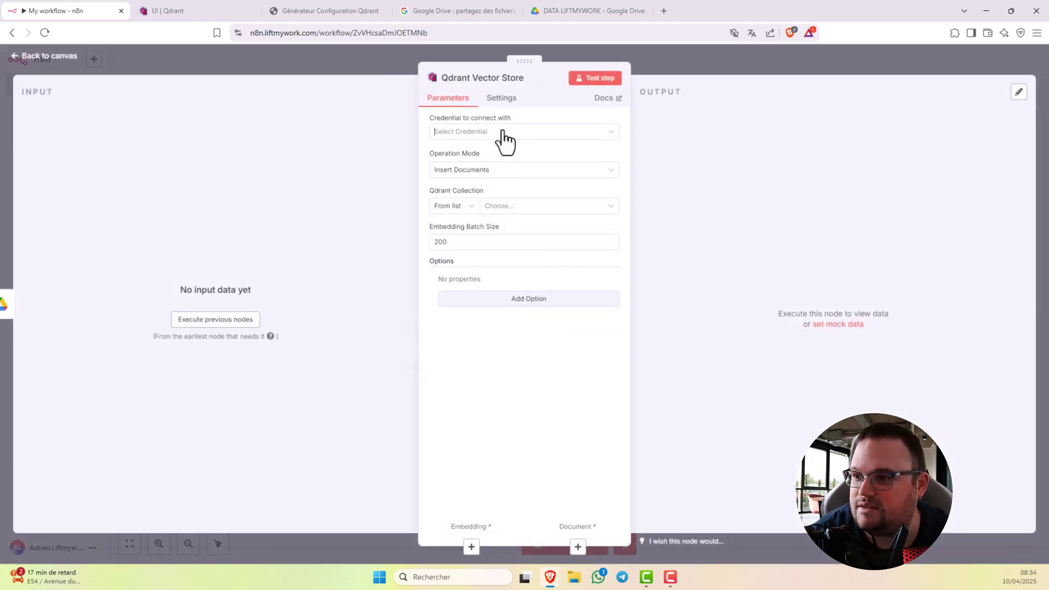
Step: Create a new Qdrant credential for the vector store node and enter its API key
click(502, 133)
click(503, 160)
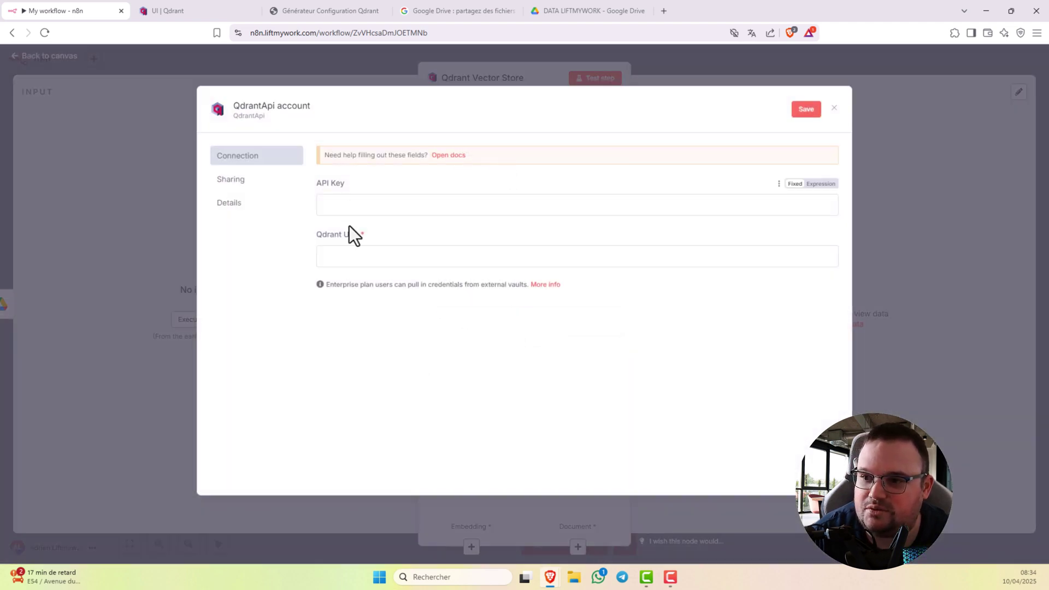
click(347, 204)
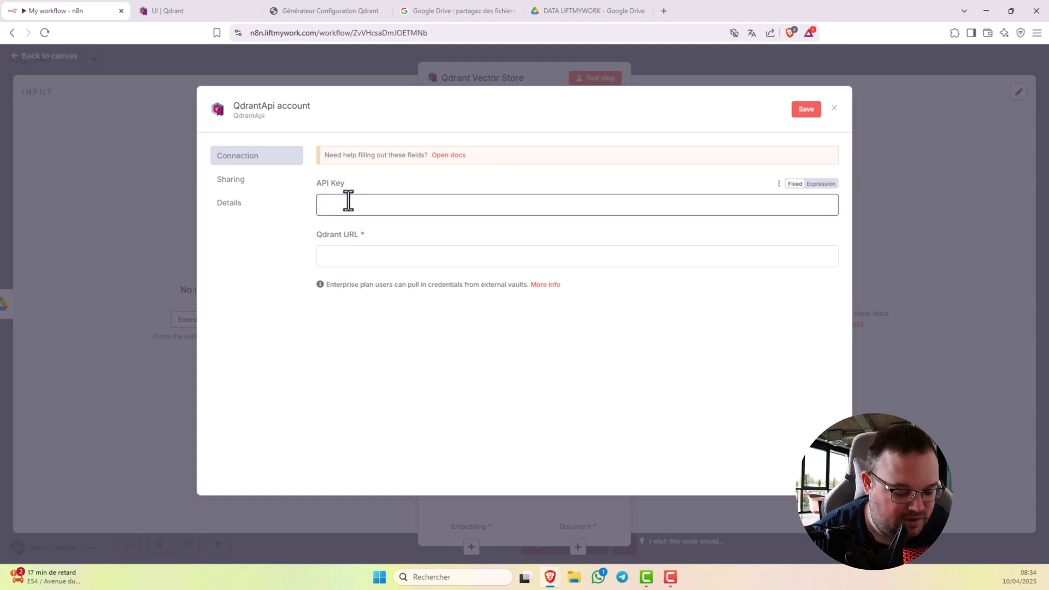
text(••••••••)
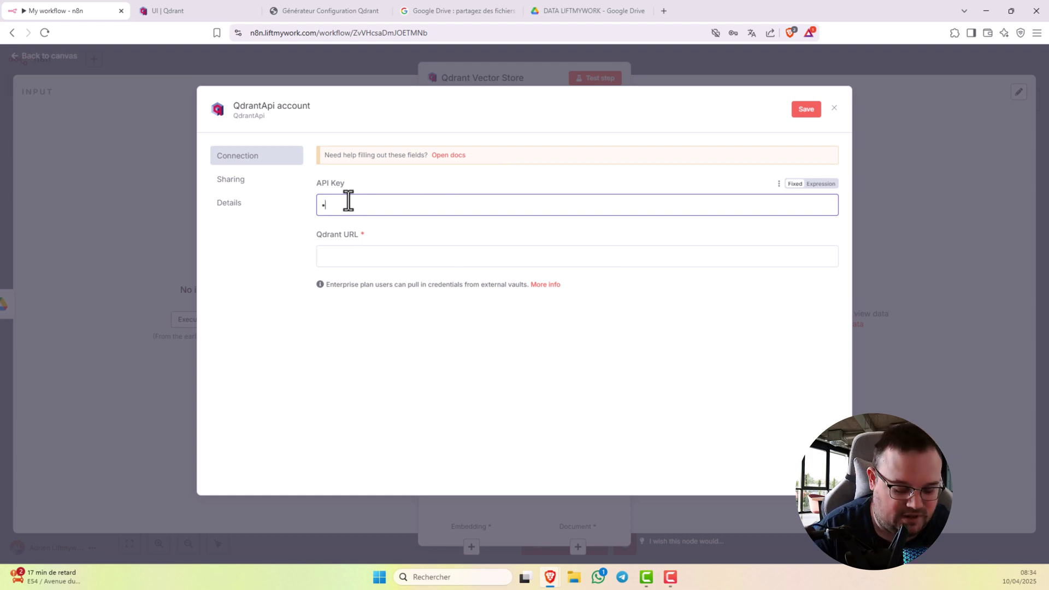
text(•••••••)
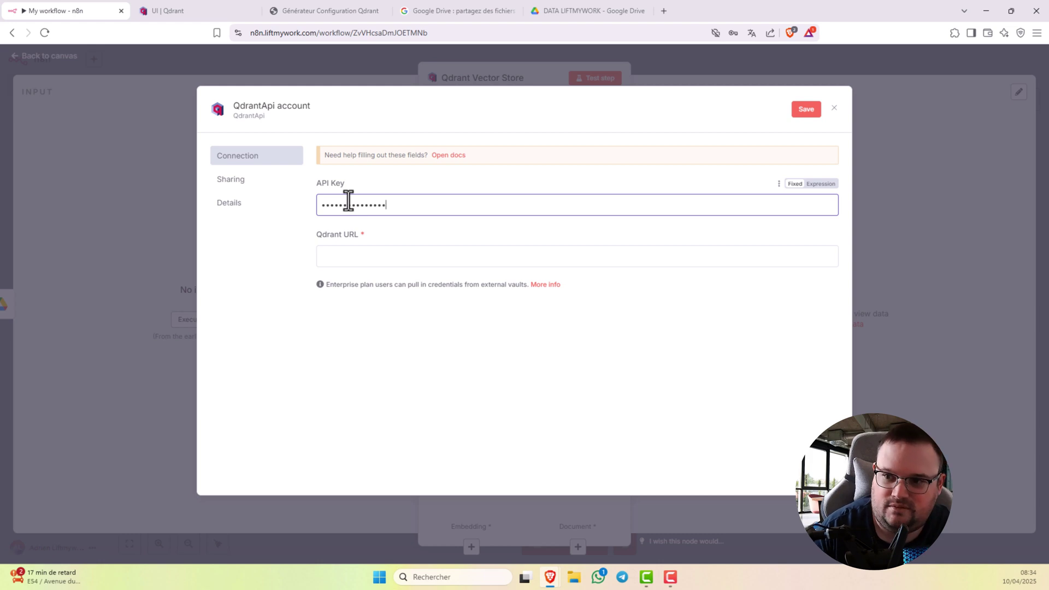
click(346, 262)
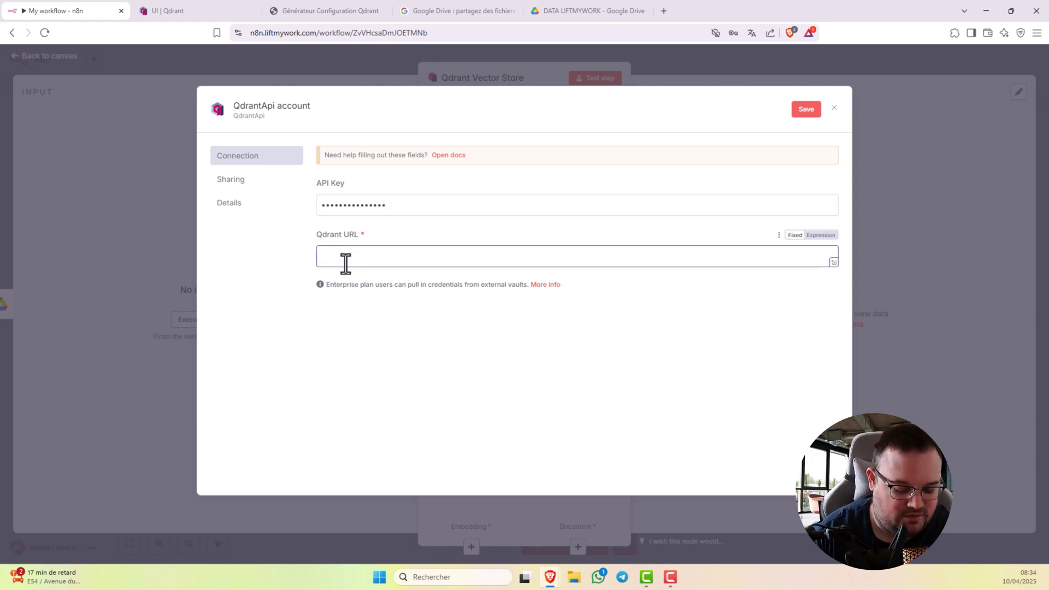
text(http)
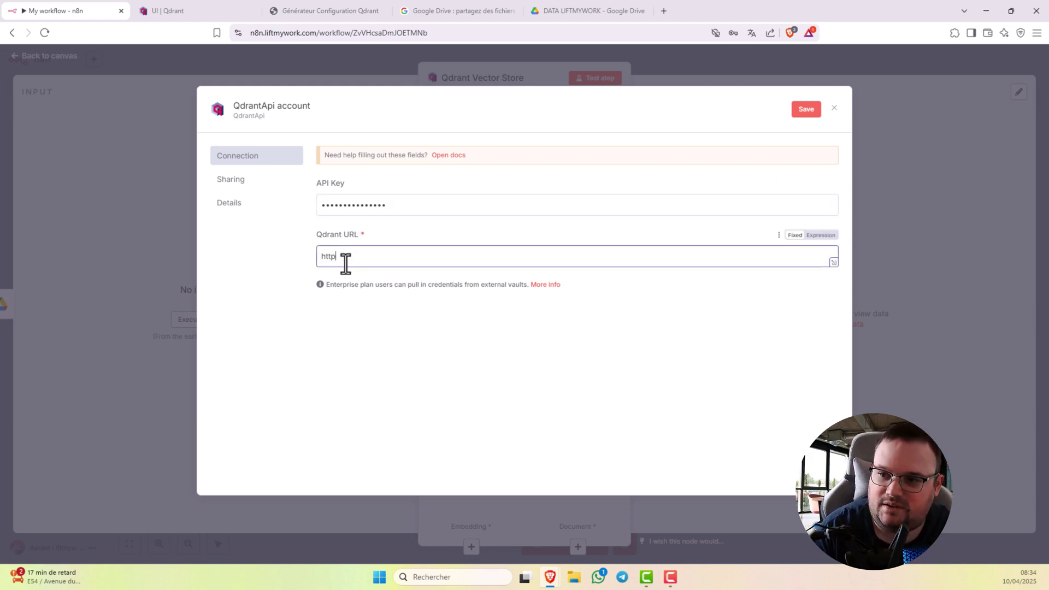
text(://qdrant)
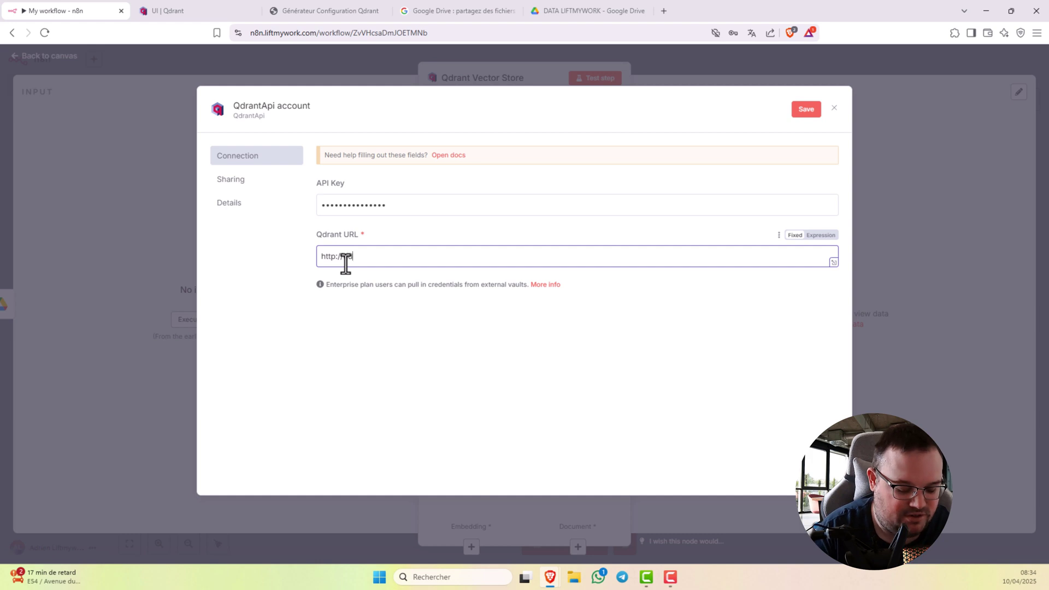
text(:)
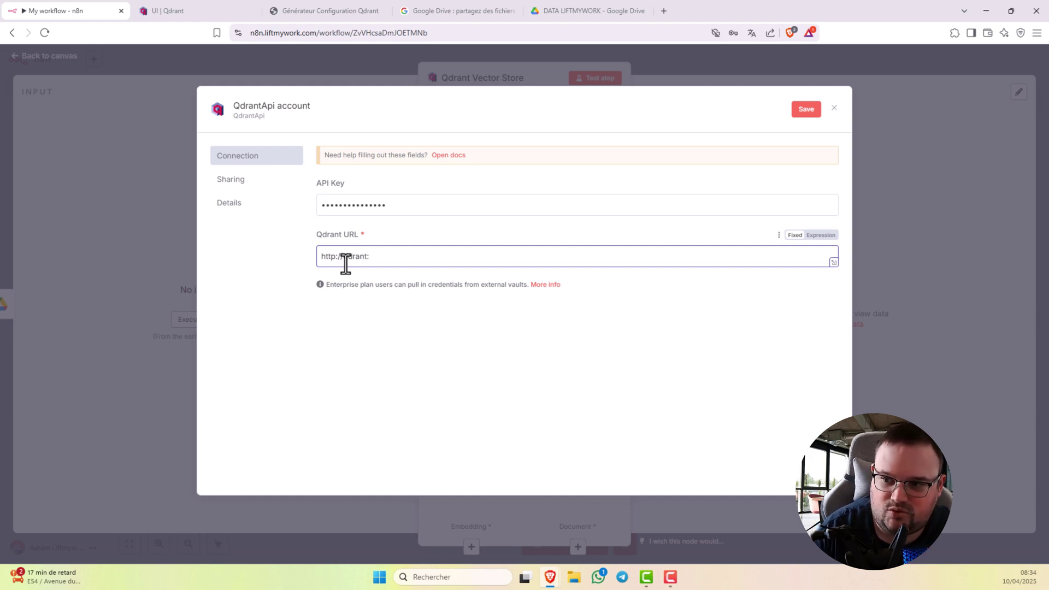
text(6333)
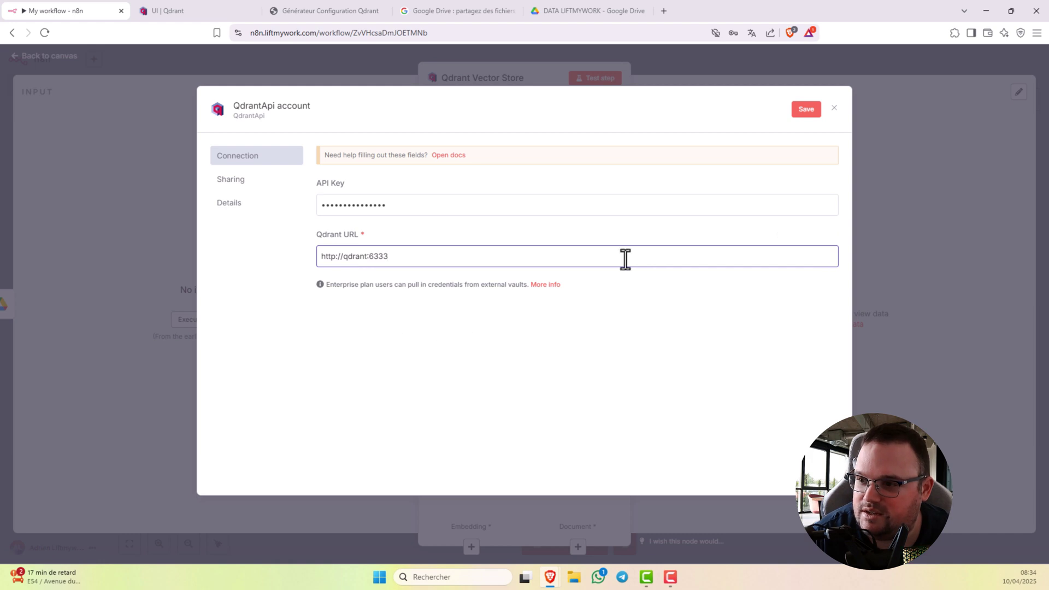
click(807, 111)
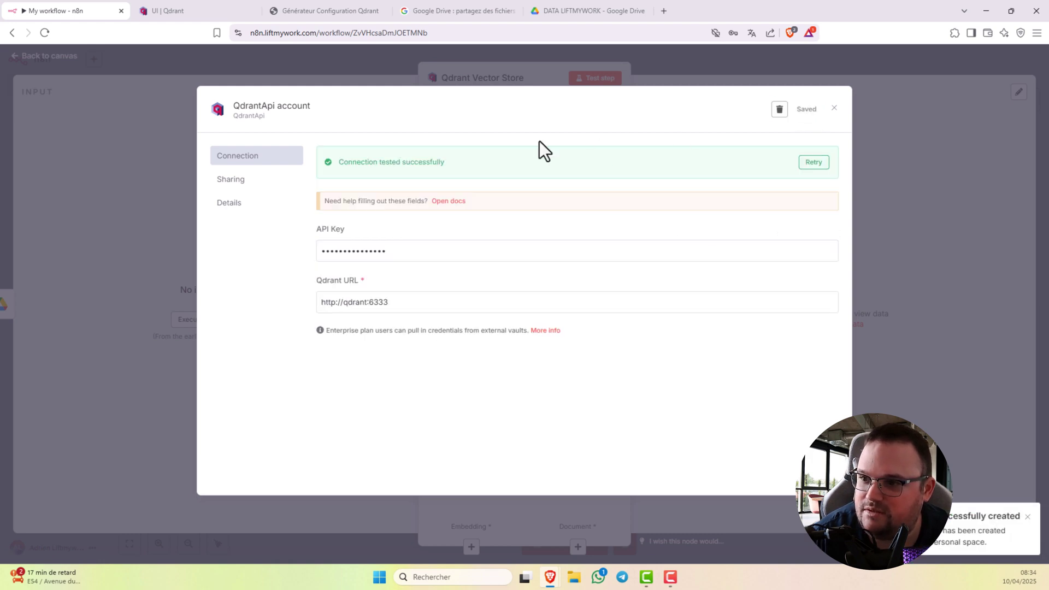
click(710, 68)
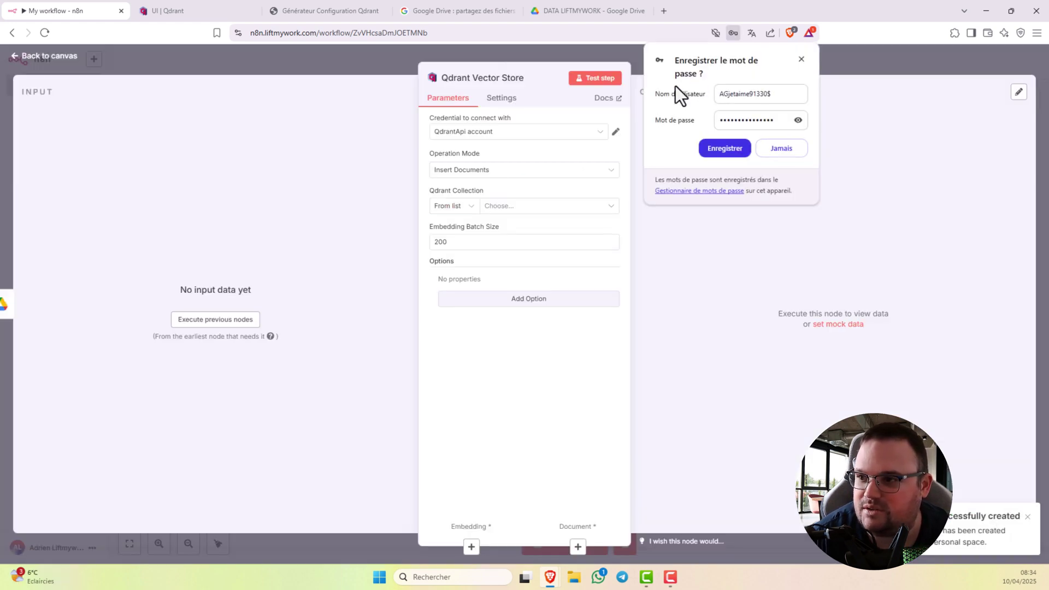
Step: Choose liftmywork as the Qdrant collection, then return to the canvas and dismiss the browser's save-password prompt
click(500, 207)
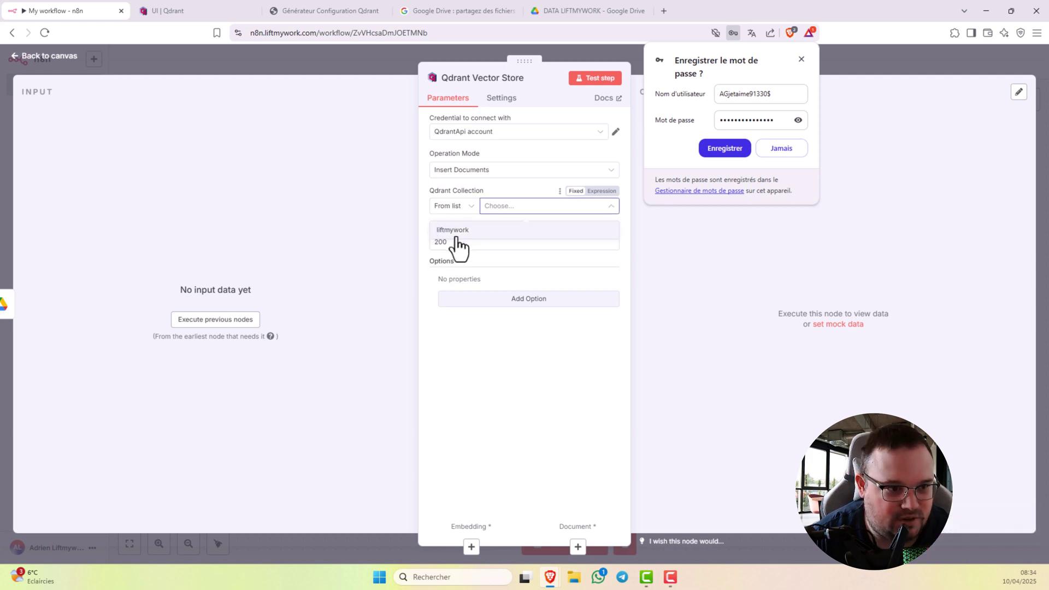
click(456, 236)
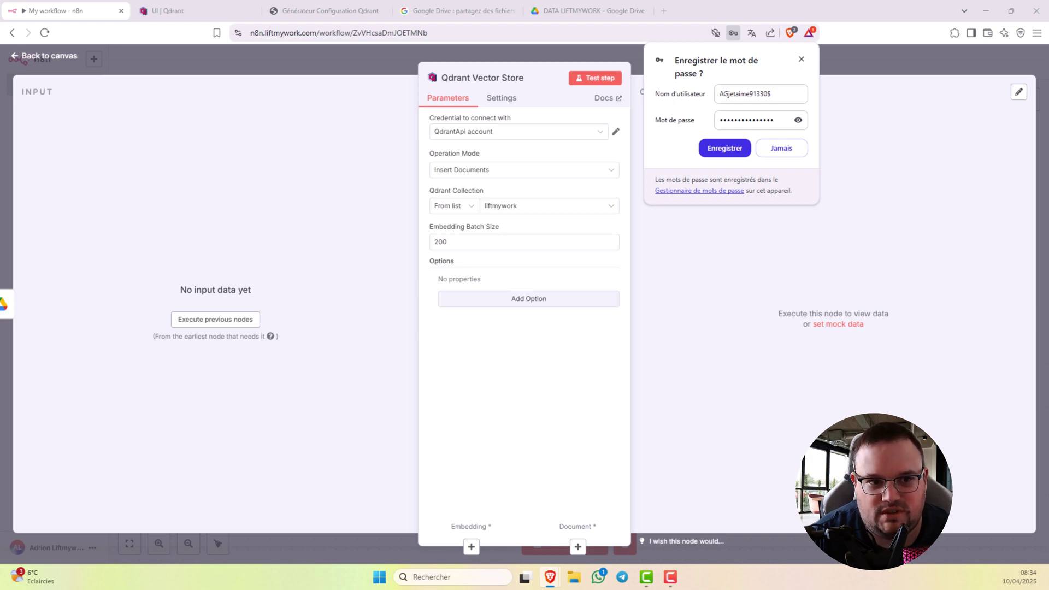
click(625, 54)
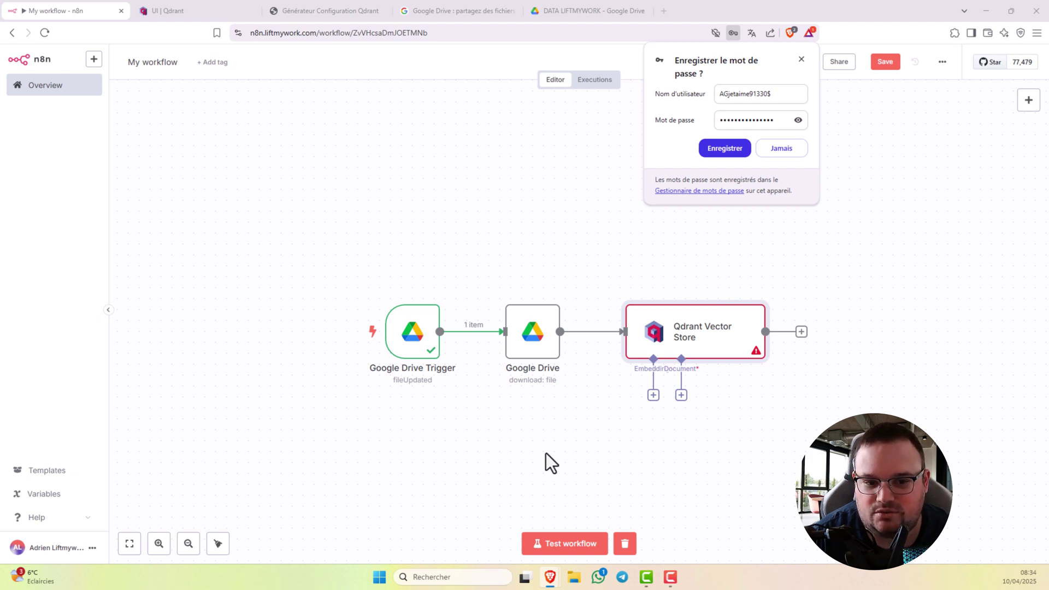
click(801, 58)
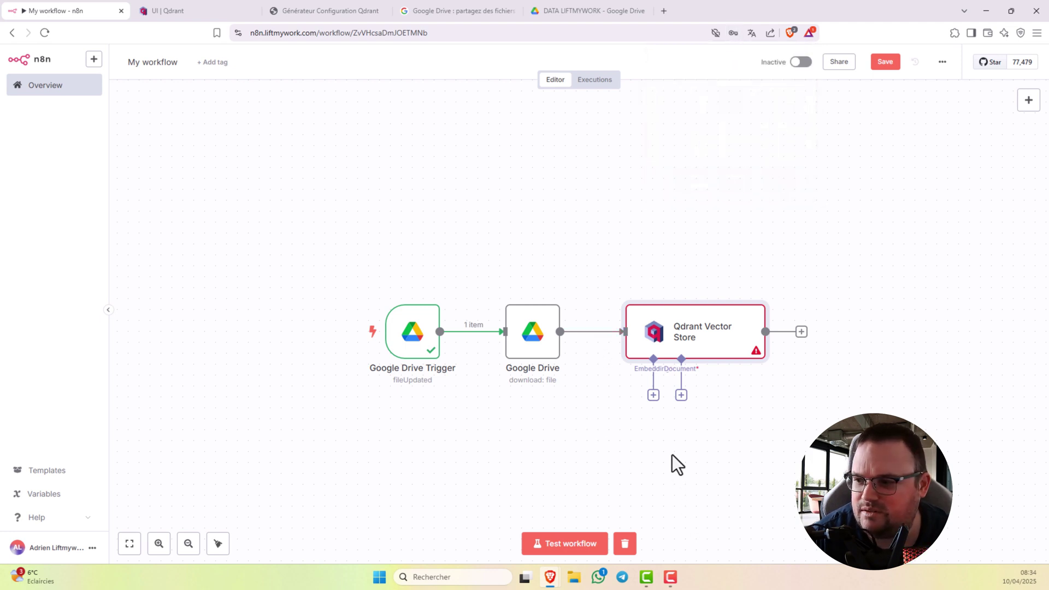
Step: Attach an Embeddings Ollama node to the Qdrant Vector Store's embedding input
drag(671, 456, 640, 429)
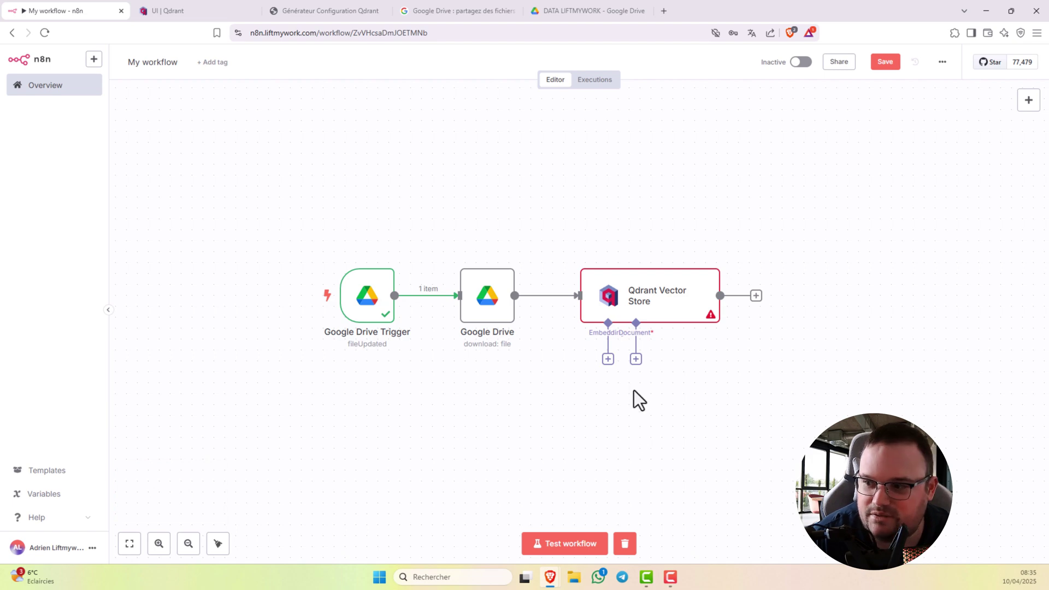
click(609, 359)
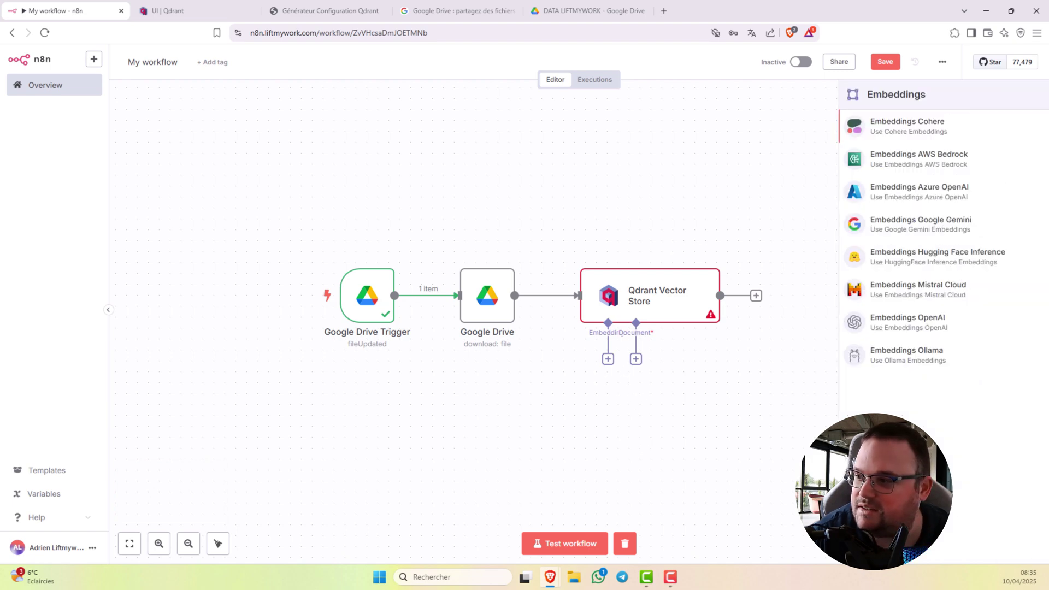
click(913, 361)
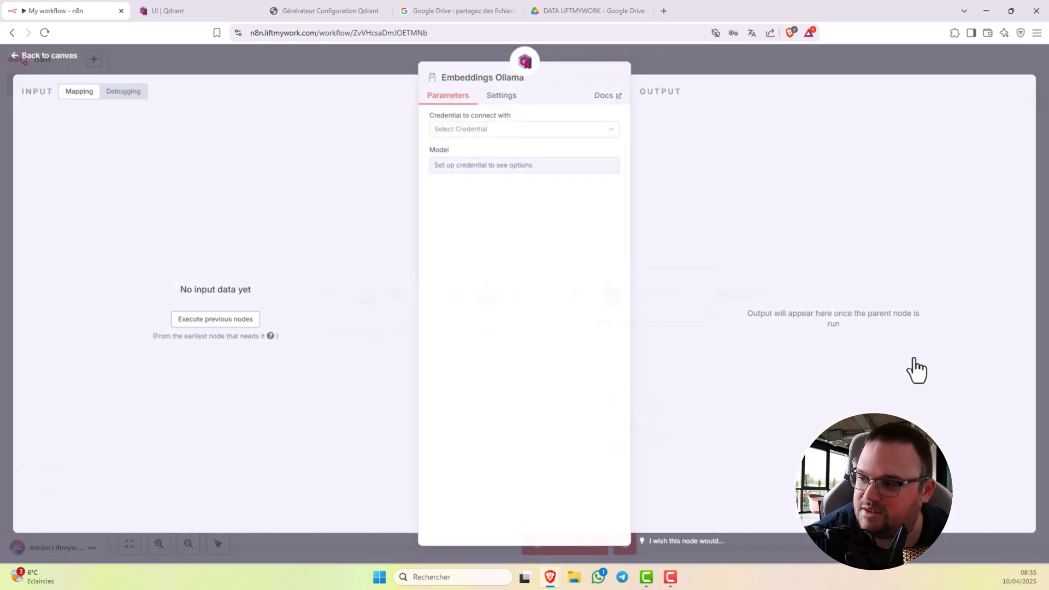
click(488, 132)
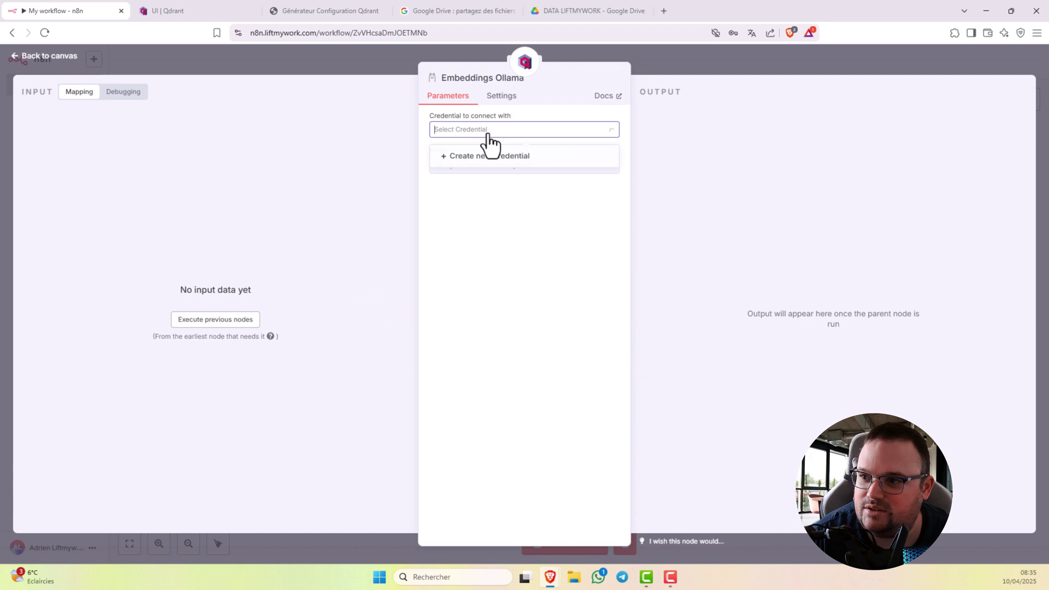
click(458, 156)
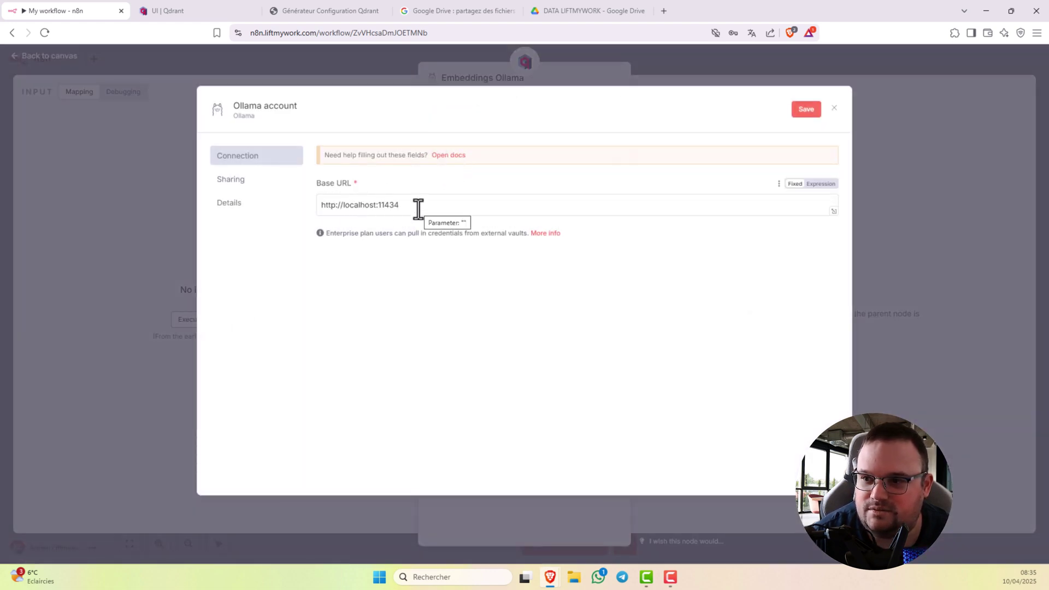
drag(342, 206, 376, 207)
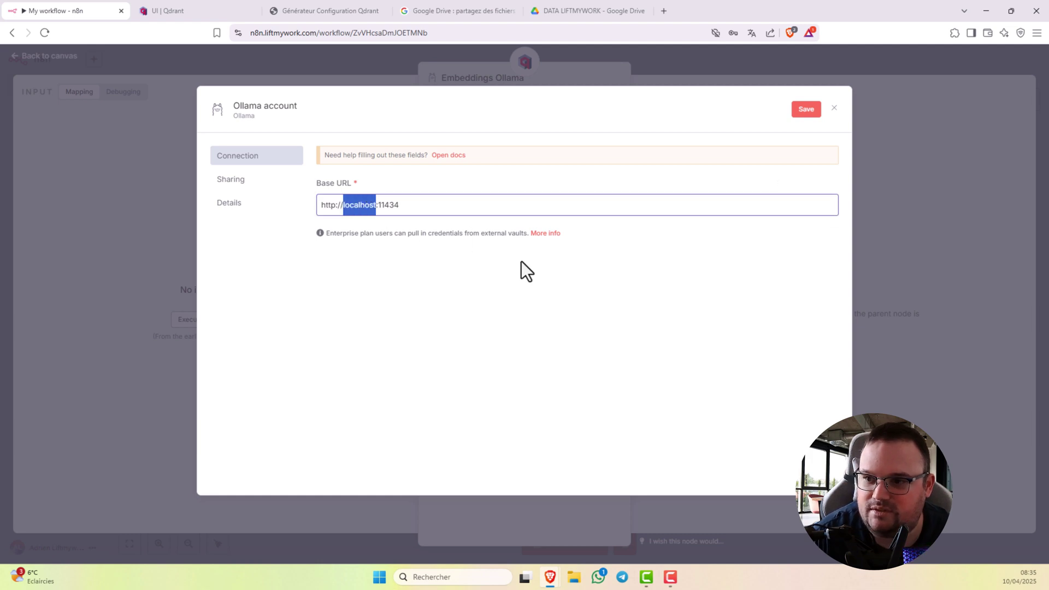
text(ollama)
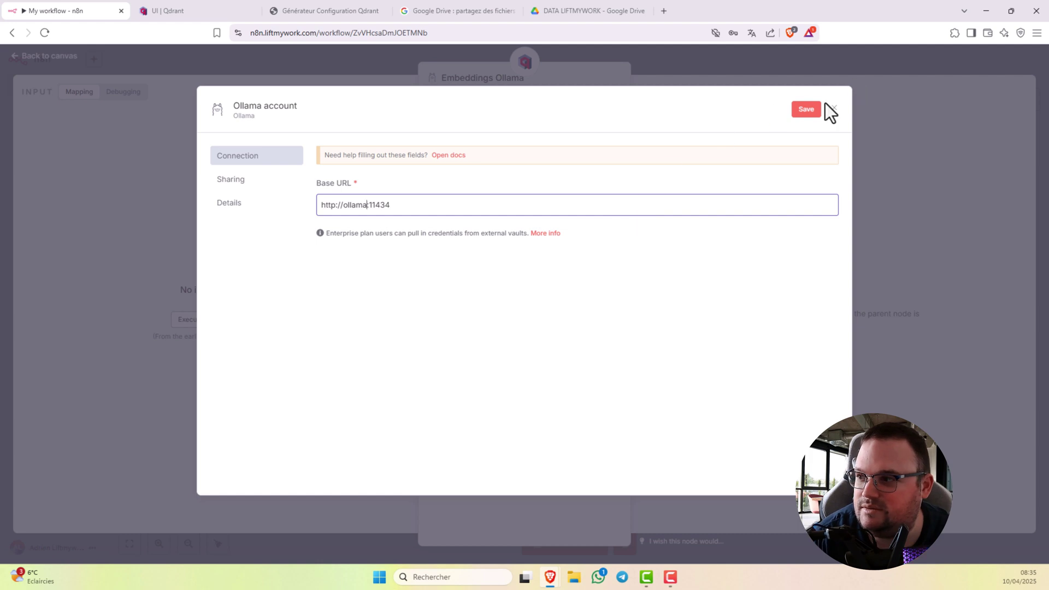
click(806, 110)
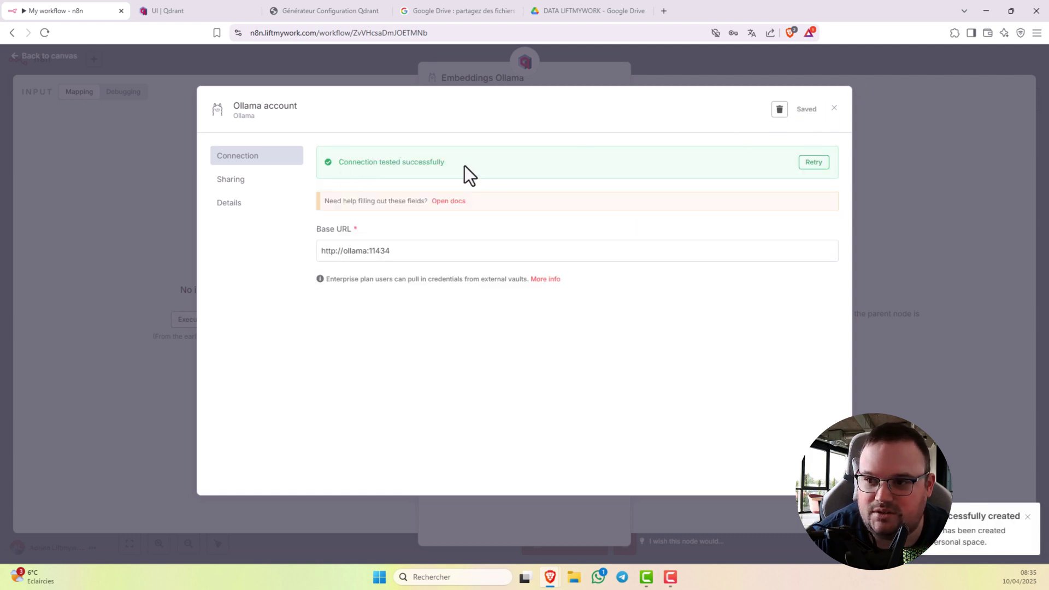
Step: Close the Ollama credential and check which models the Embeddings Ollama node offers
click(673, 70)
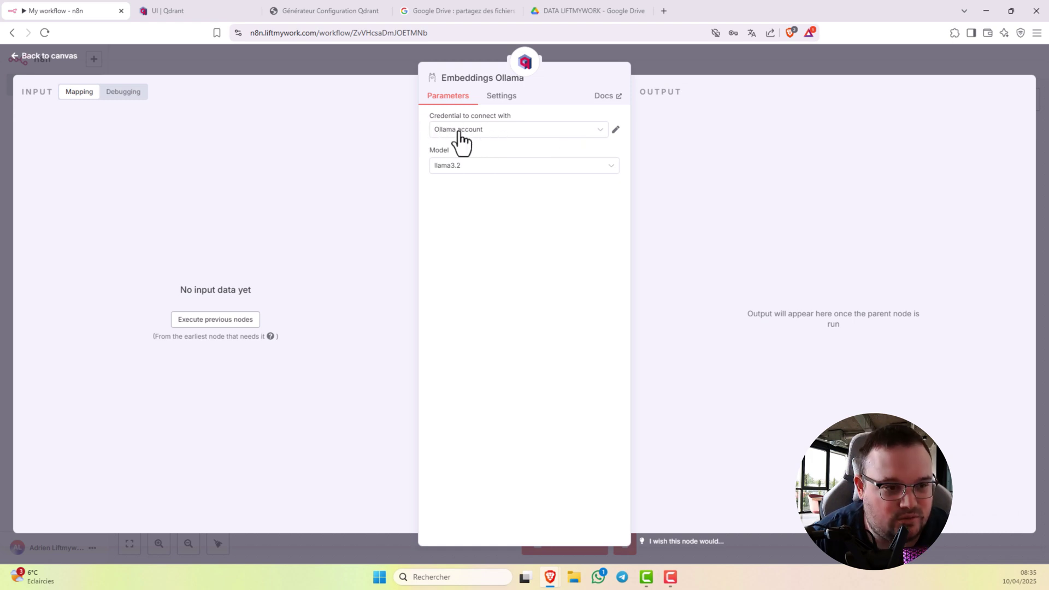
click(476, 168)
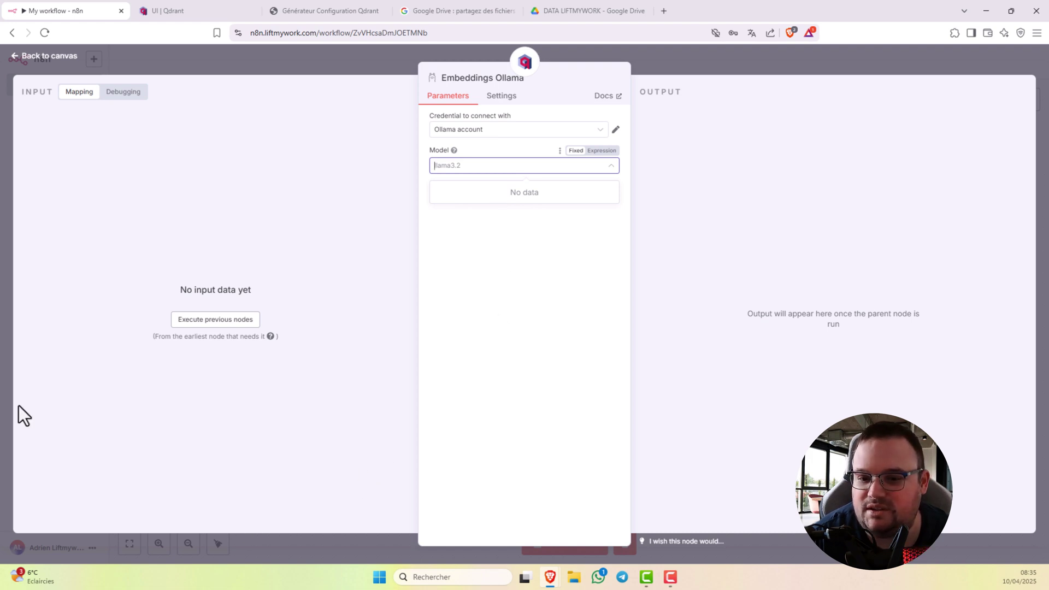
key(Escape)
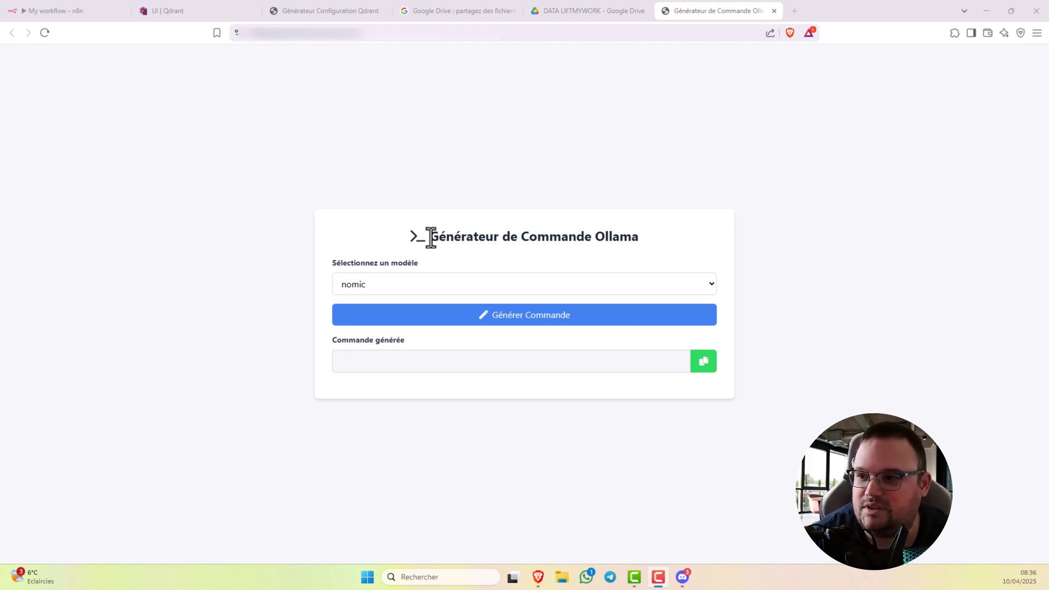
Step: In the Ollama command generator, generate the pull command for the nomic model and copy it
click(357, 290)
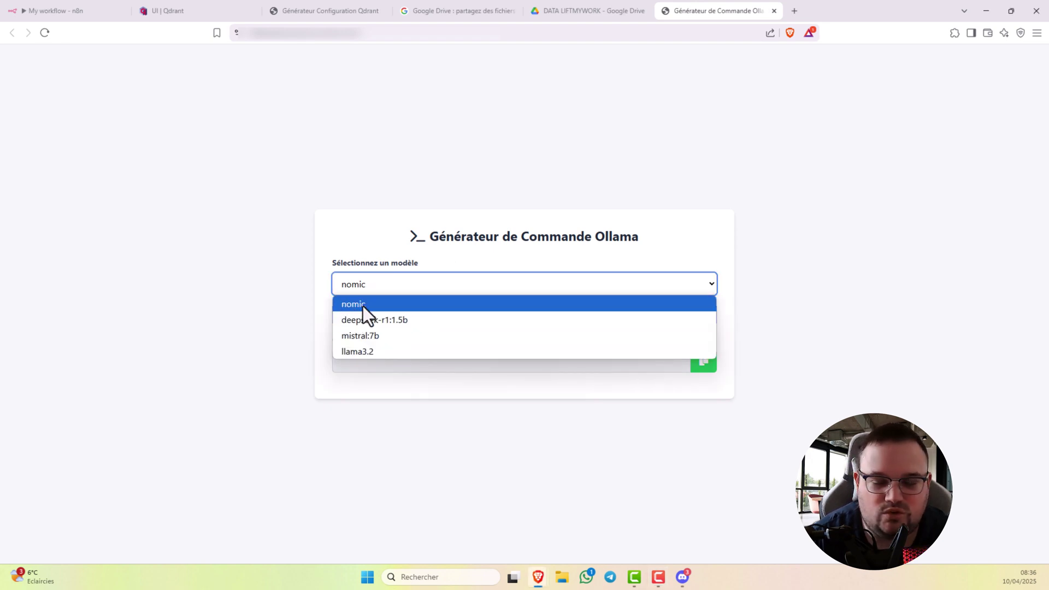
click(363, 306)
click(533, 324)
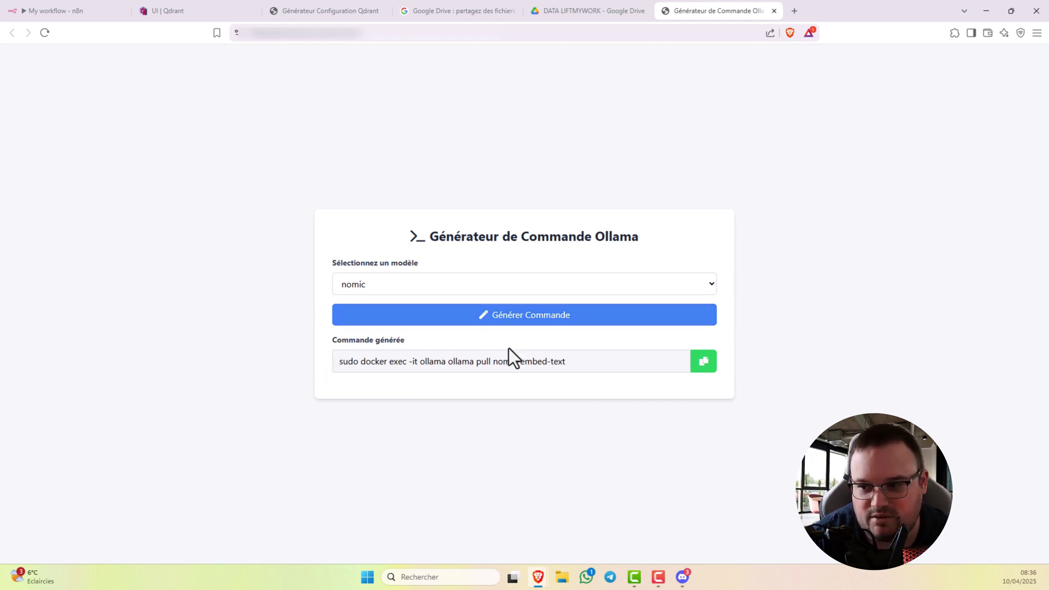
click(705, 363)
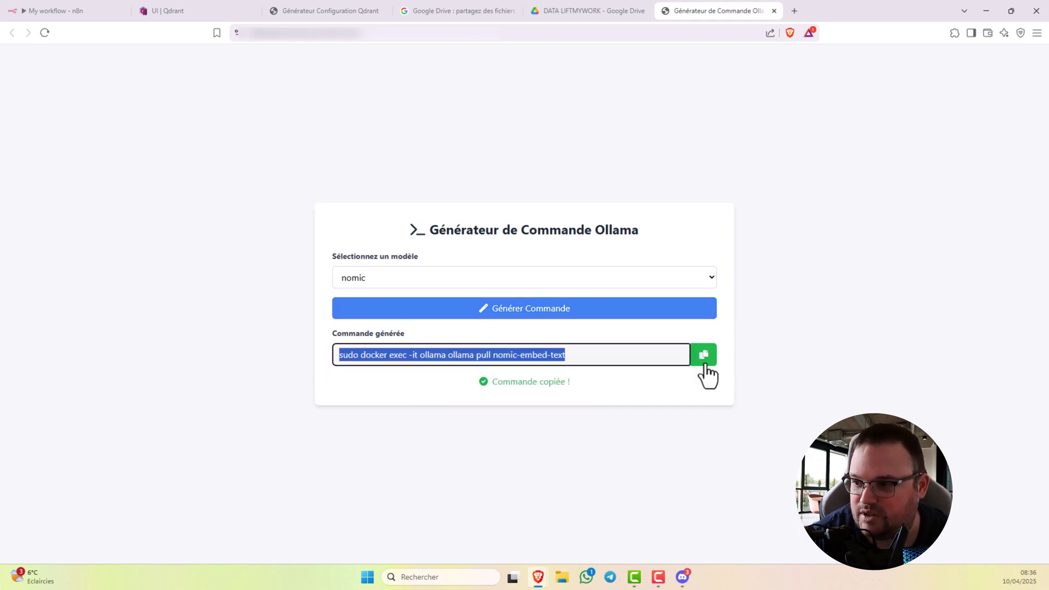
Step: Minimize the browser and Discord windows, then switch to PuTTY from the desktop for a server terminal session
click(979, 18)
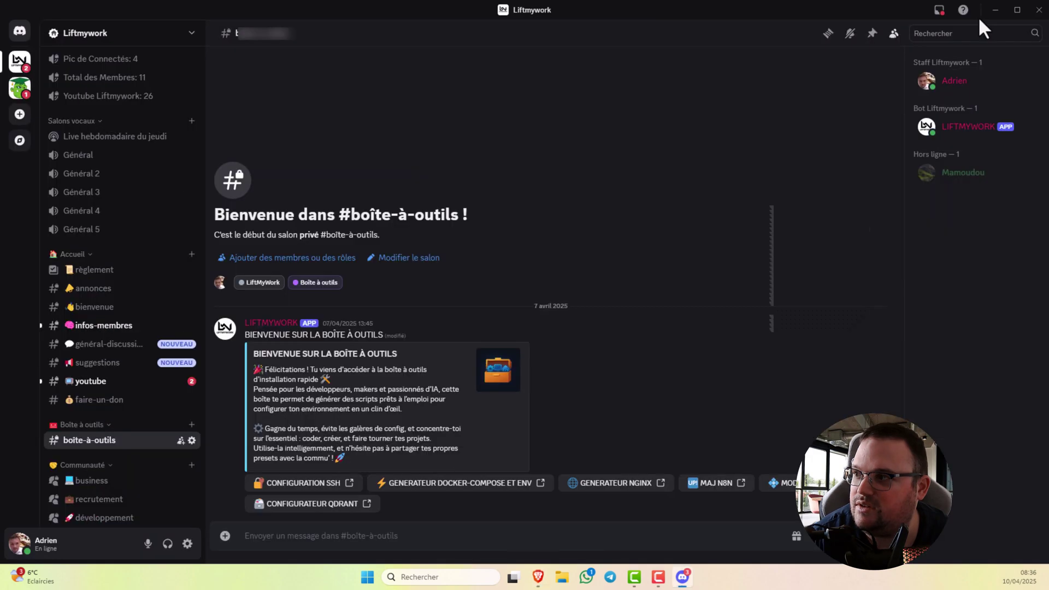
click(994, 11)
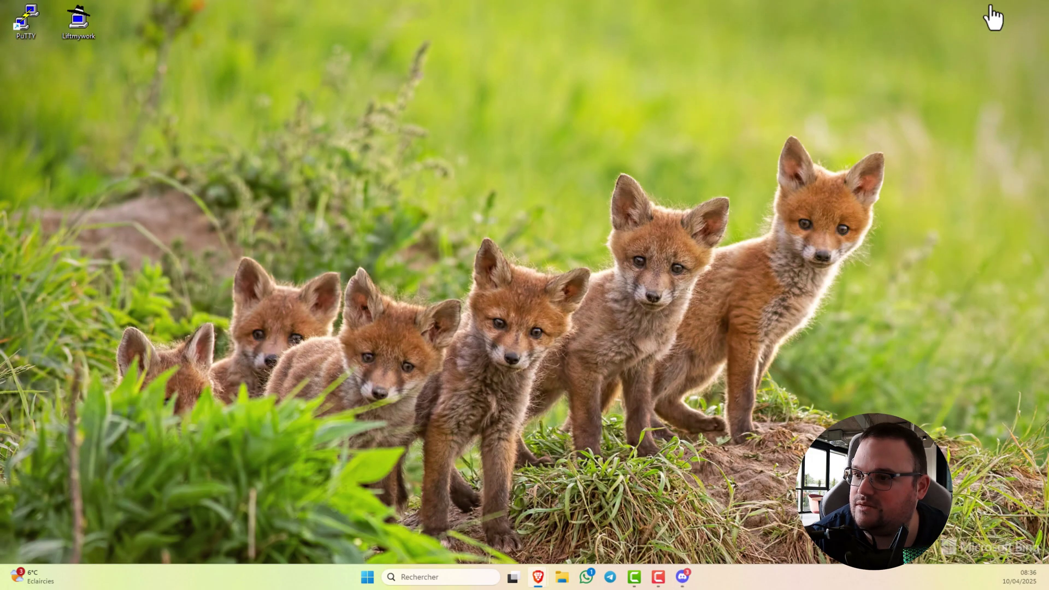
double_click(26, 30)
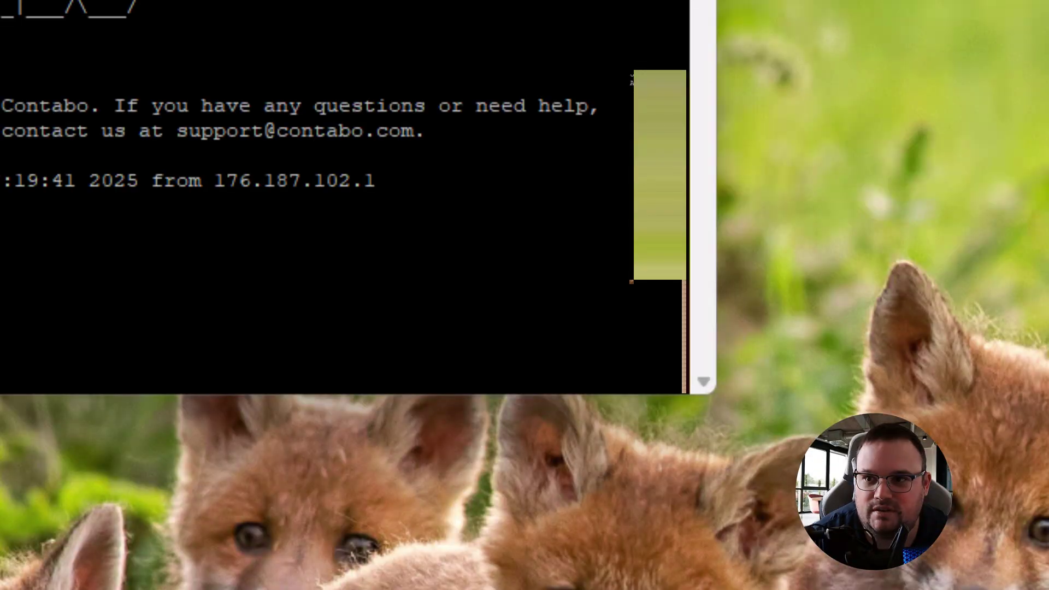
Step: Change to the liftmywork directory and run the copied command sudo docker exec -it ollama ollama pull nomic-embed-text
text(cd li)
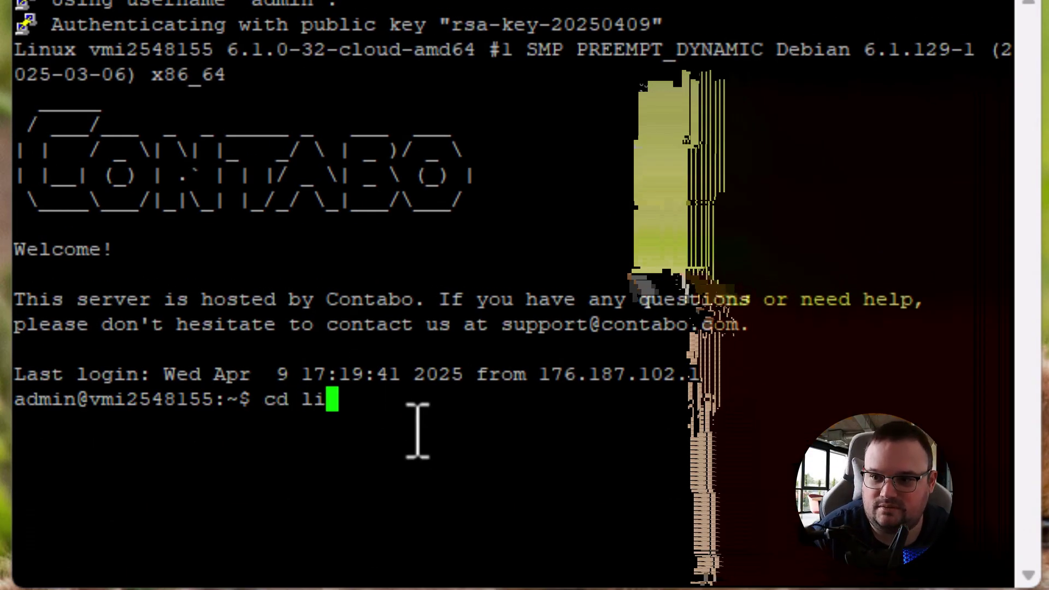
key(Tab)
key(Return)
right_click(417, 432)
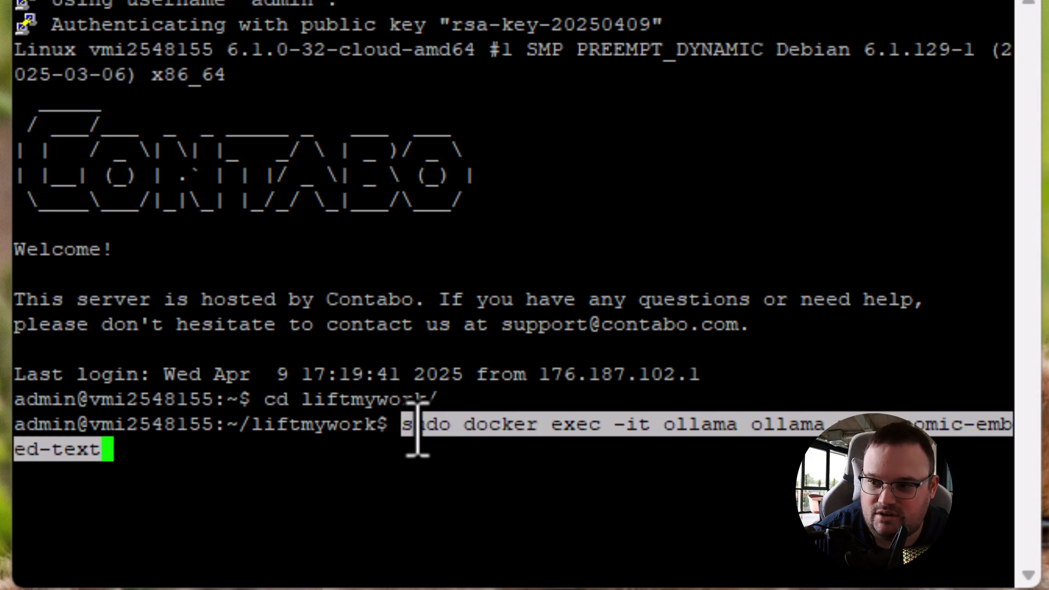
key(Return)
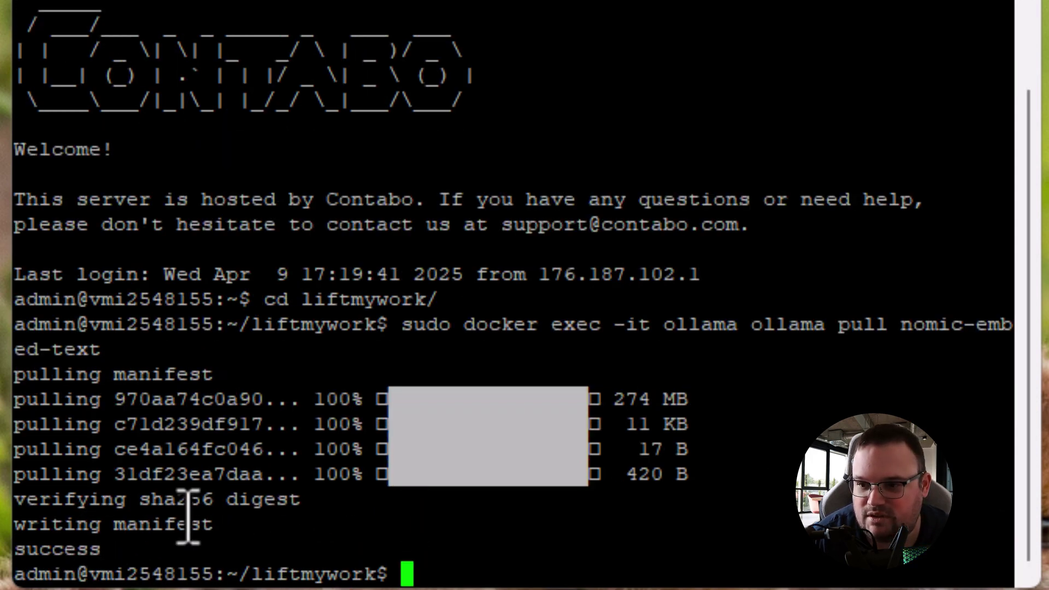
Step: Switch back to the n8n workflow canvas and move the Embeddings Ollama node clear of the Qdrant Vector Store's document connector
key(alt+Tab)
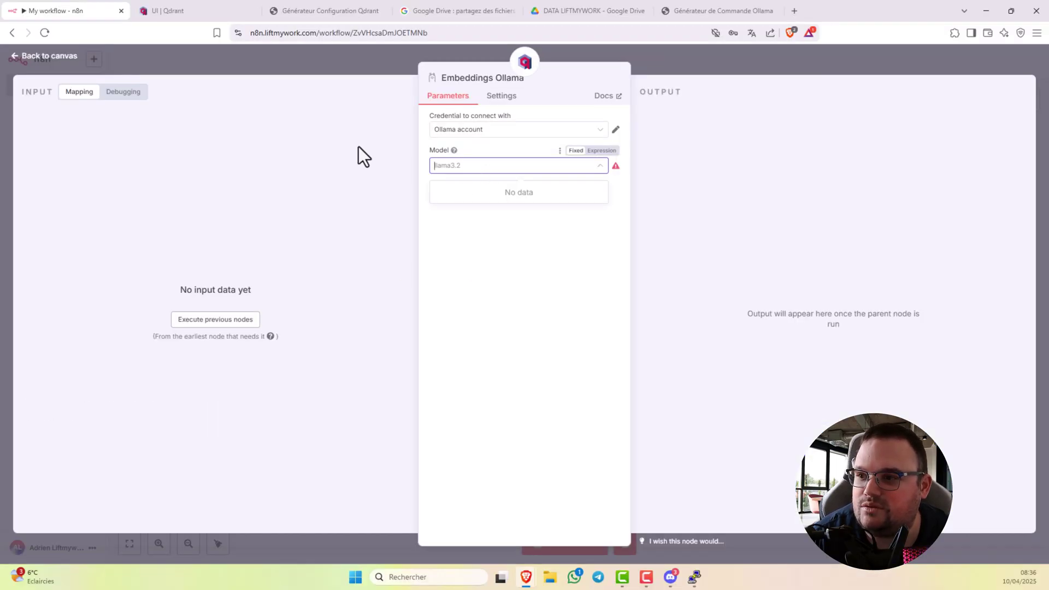
click(697, 58)
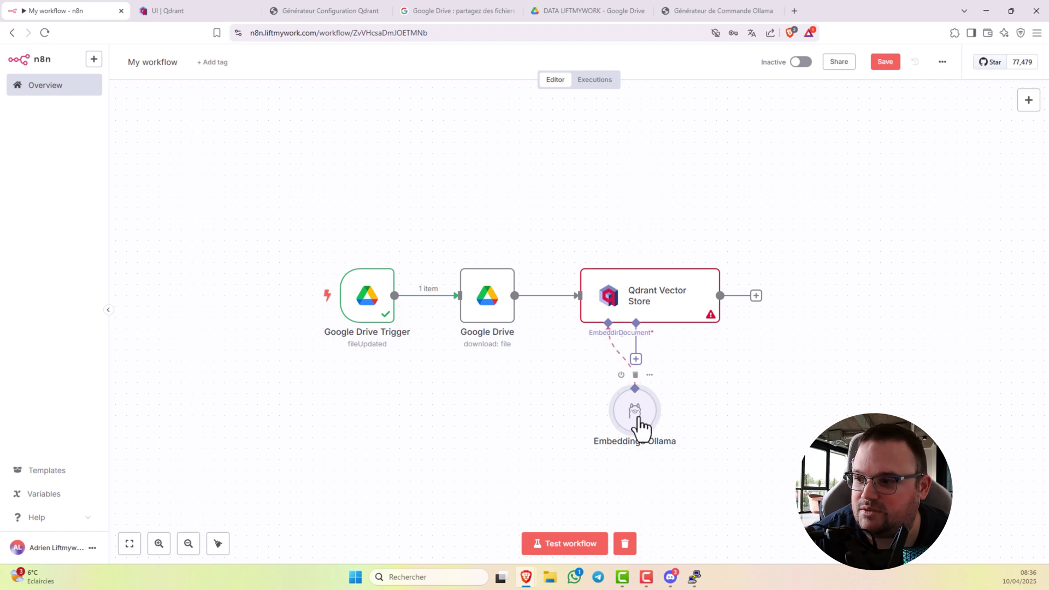
drag(634, 415, 538, 425)
Step: Set the Embeddings Ollama node's model to nomic-embed-text:latest and return to the canvas
double_click(541, 428)
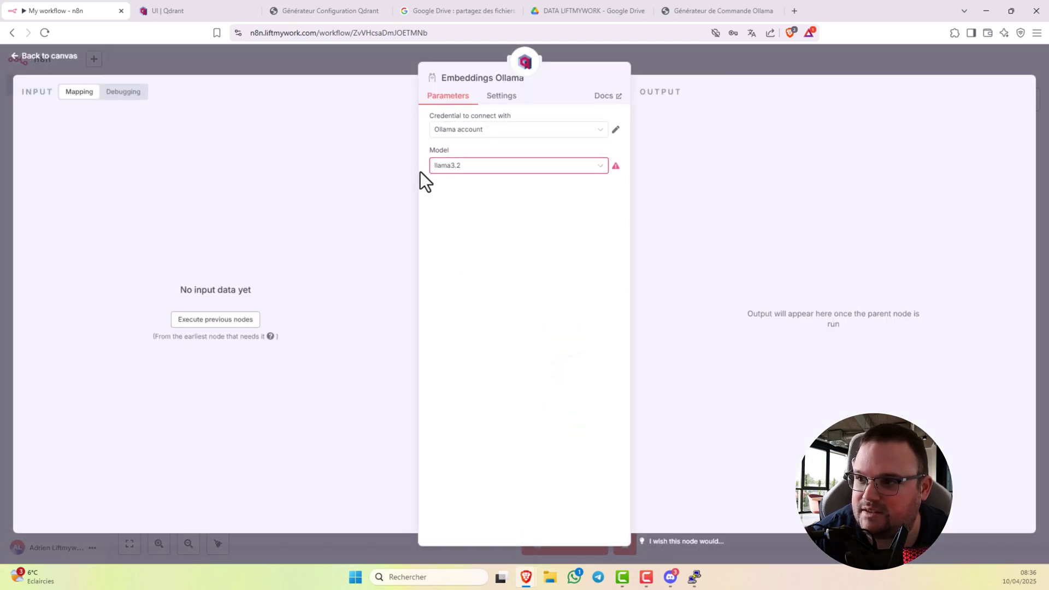
click(457, 166)
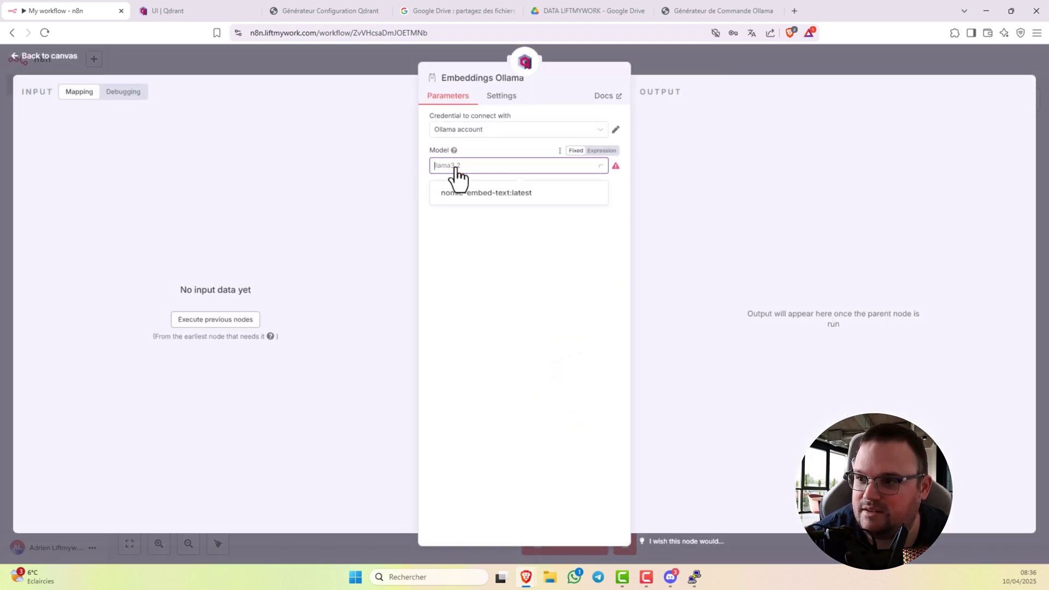
click(504, 195)
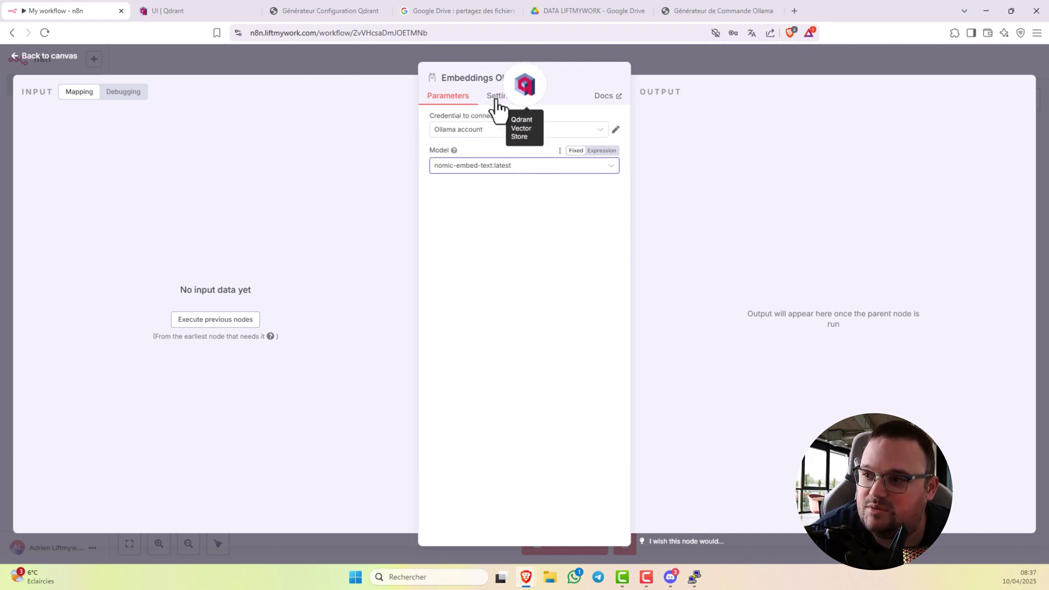
click(650, 63)
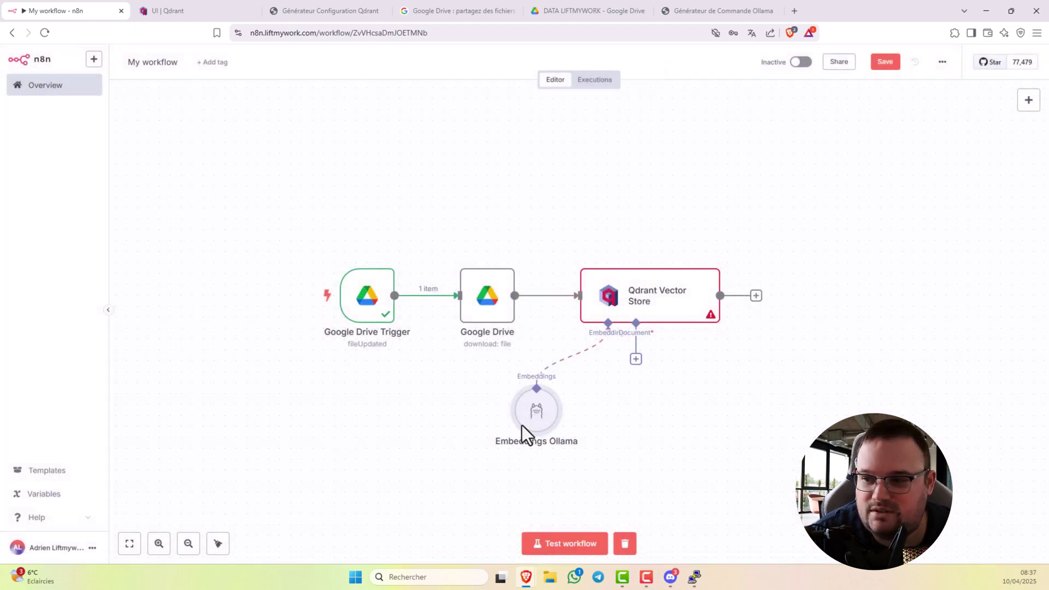
Step: Attach a Default Data Loader to the Qdrant Vector Store's document input and set its type of data to Binary
click(636, 360)
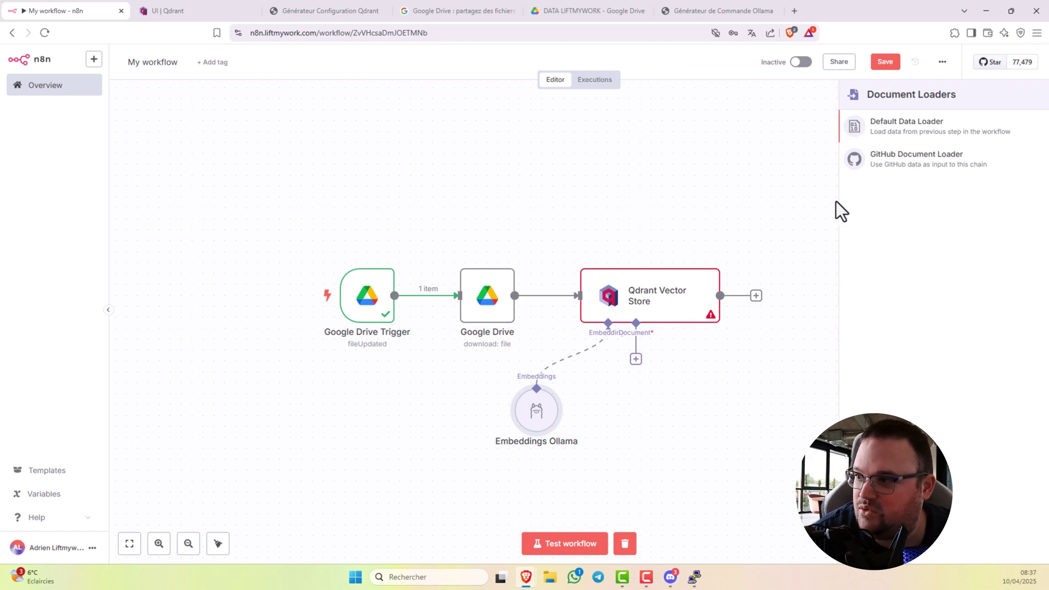
click(909, 127)
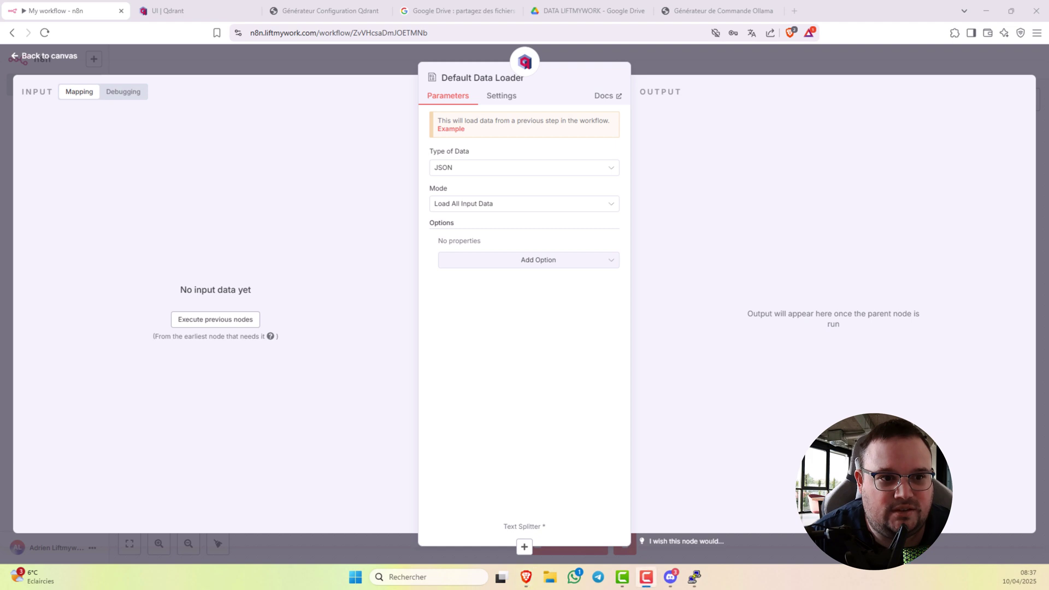
click(457, 169)
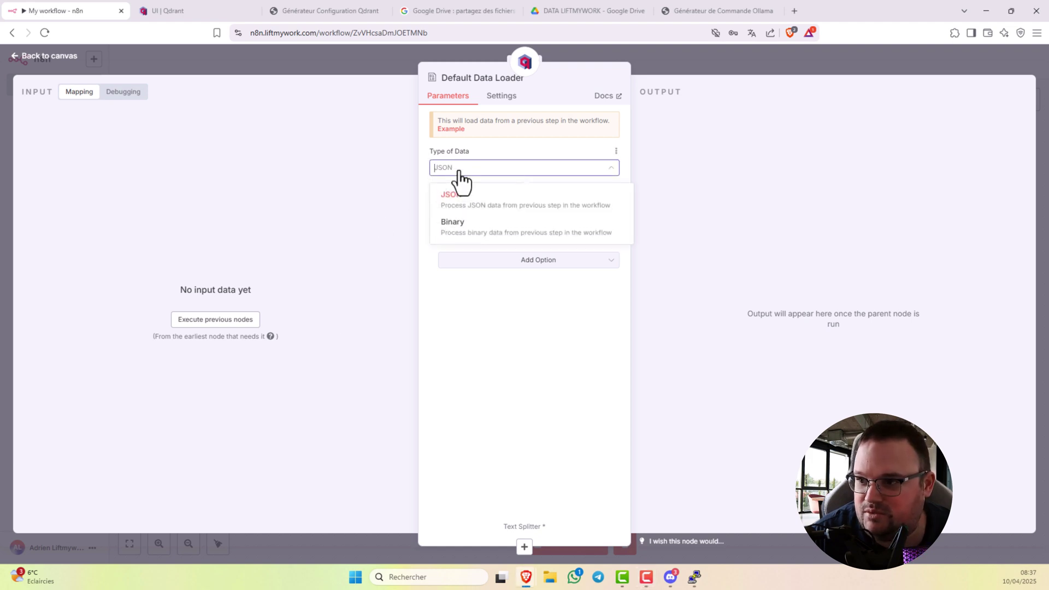
click(456, 232)
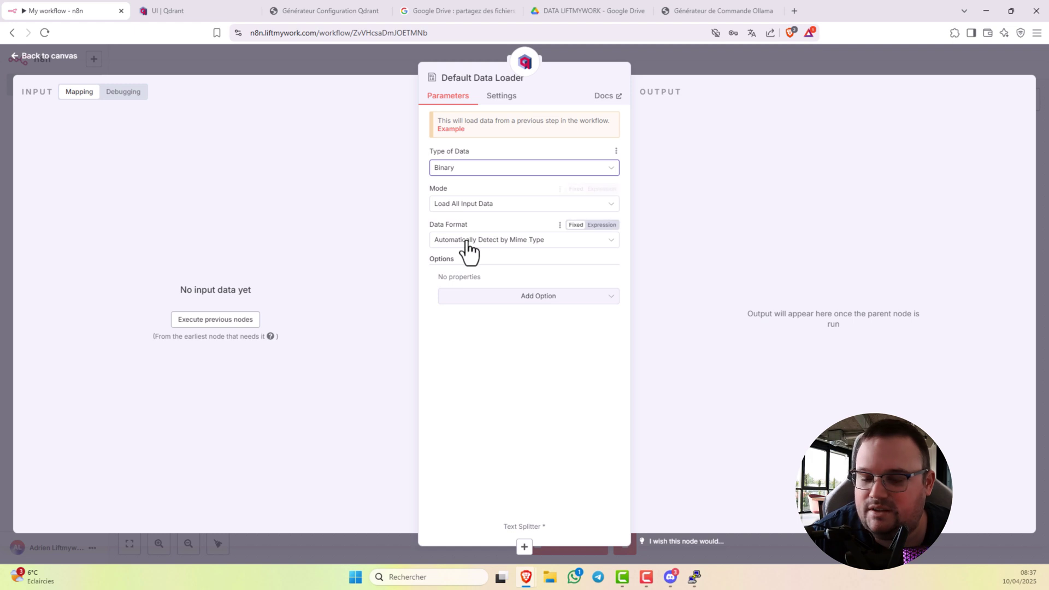
Step: Add the Metadata option to the data loader with a property named date and the value {{ $now }}
click(498, 297)
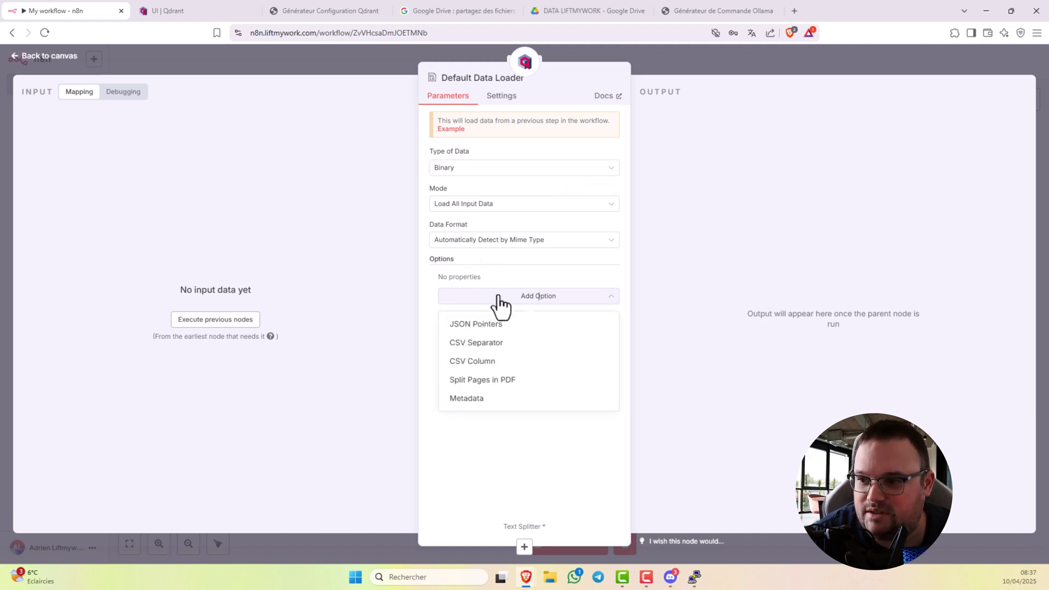
click(466, 398)
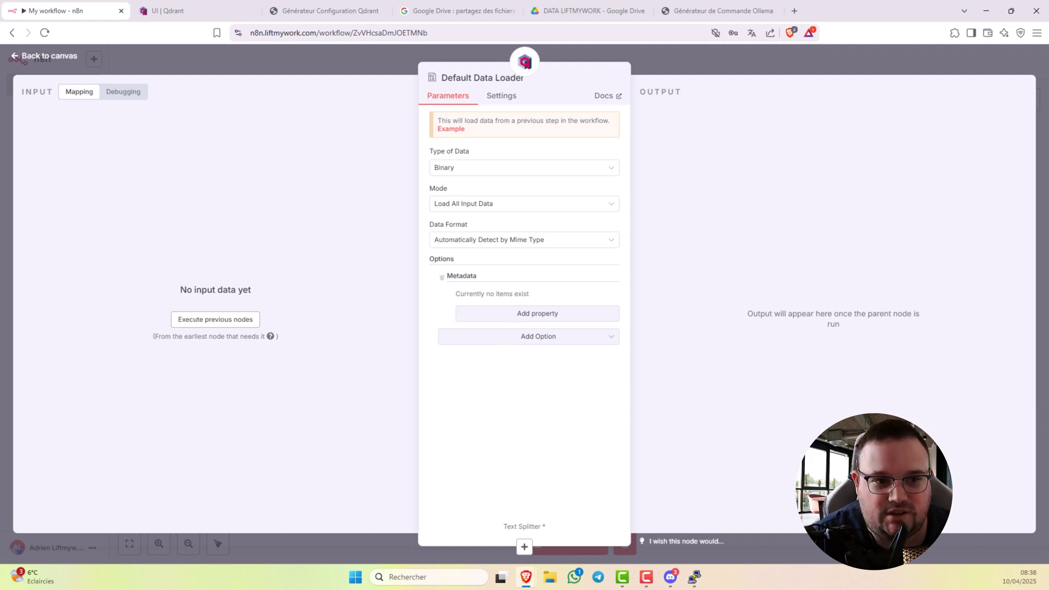
click(523, 316)
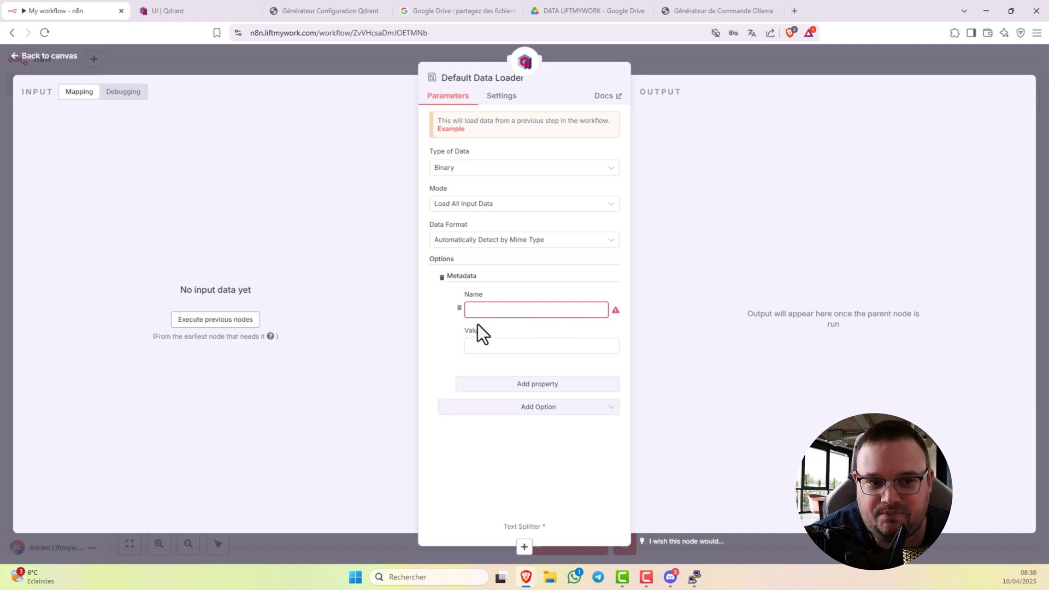
click(494, 310)
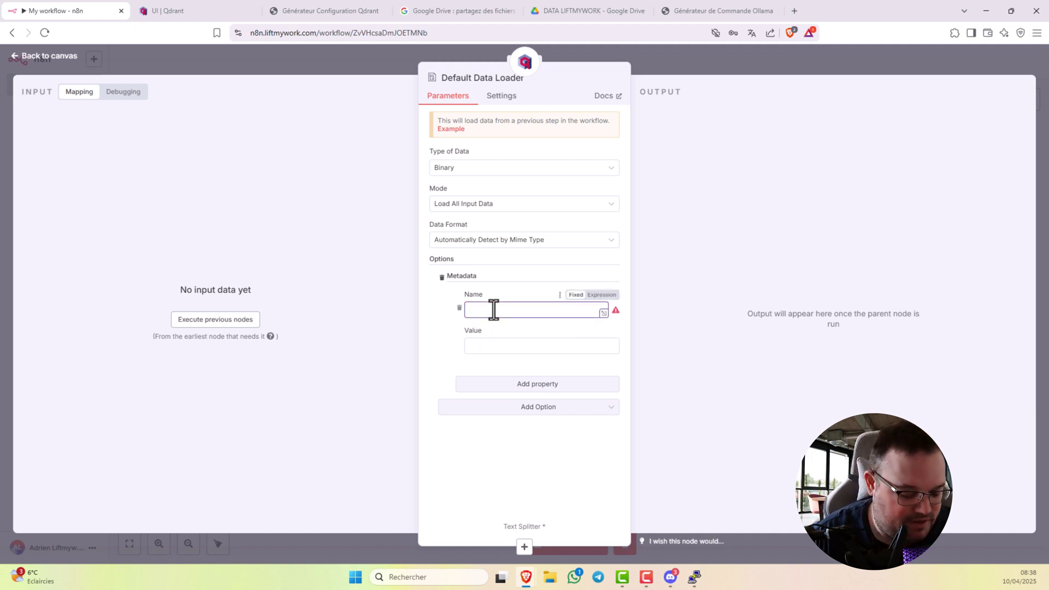
text(date)
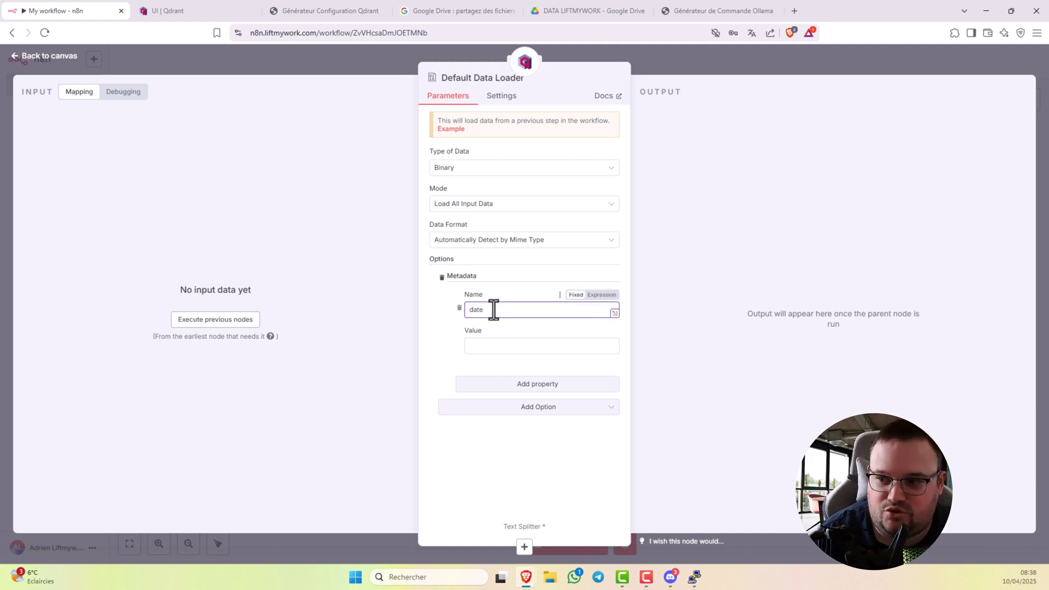
click(511, 345)
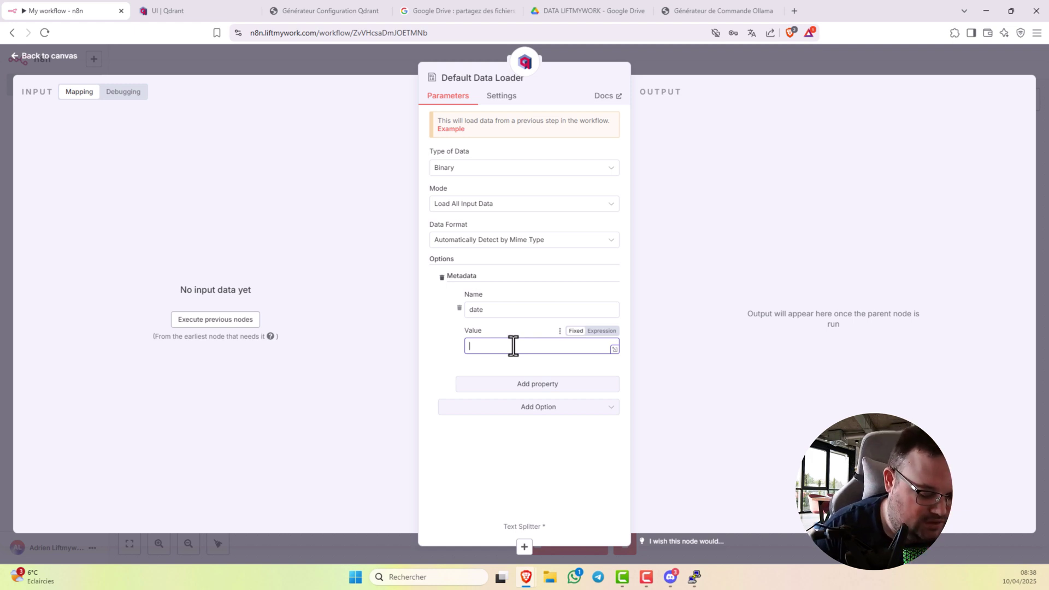
text({{ )
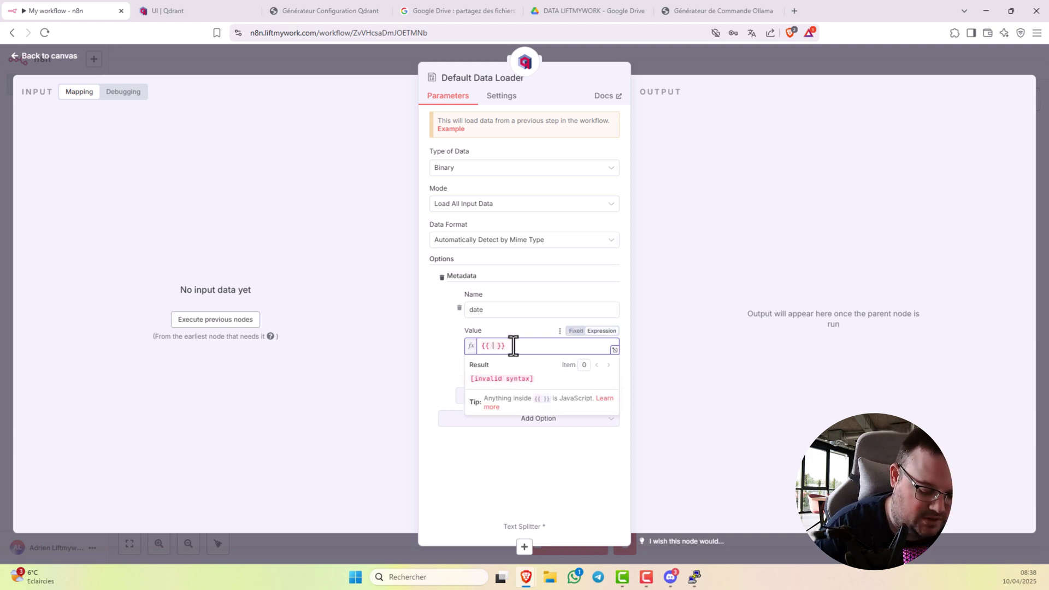
text($no)
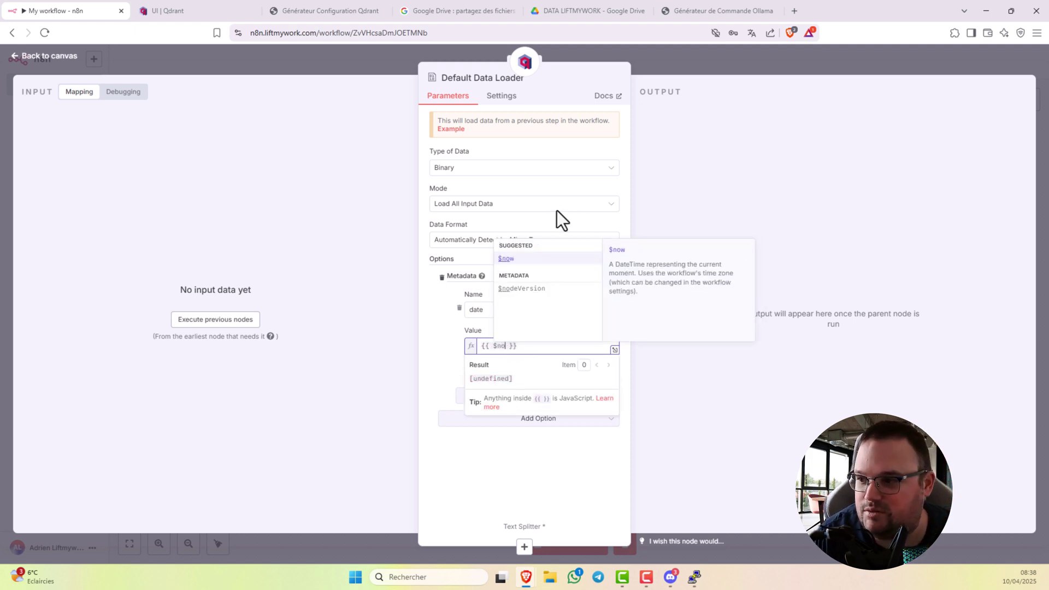
click(506, 258)
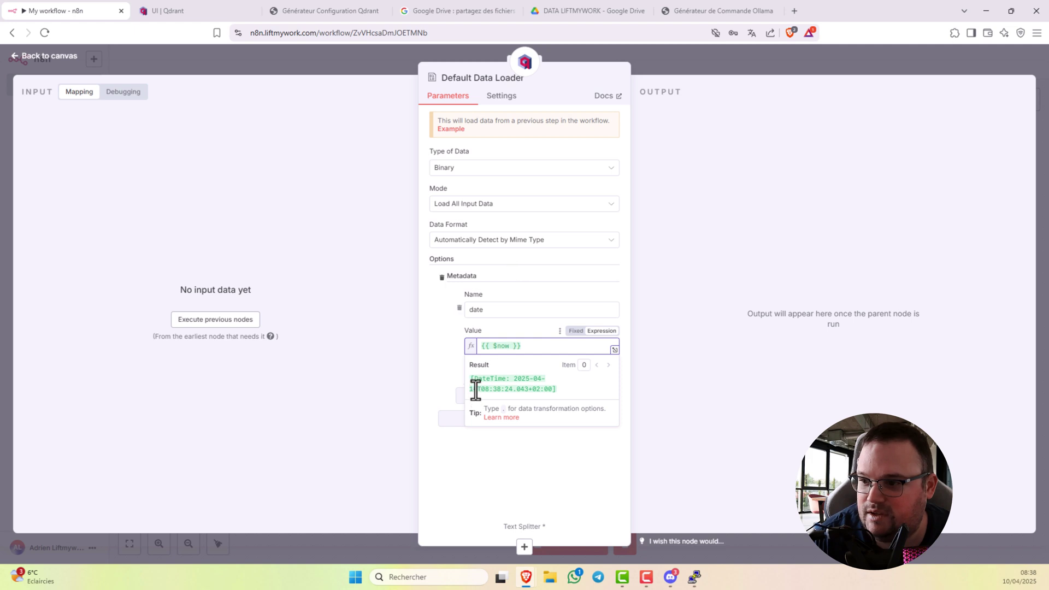
click(501, 461)
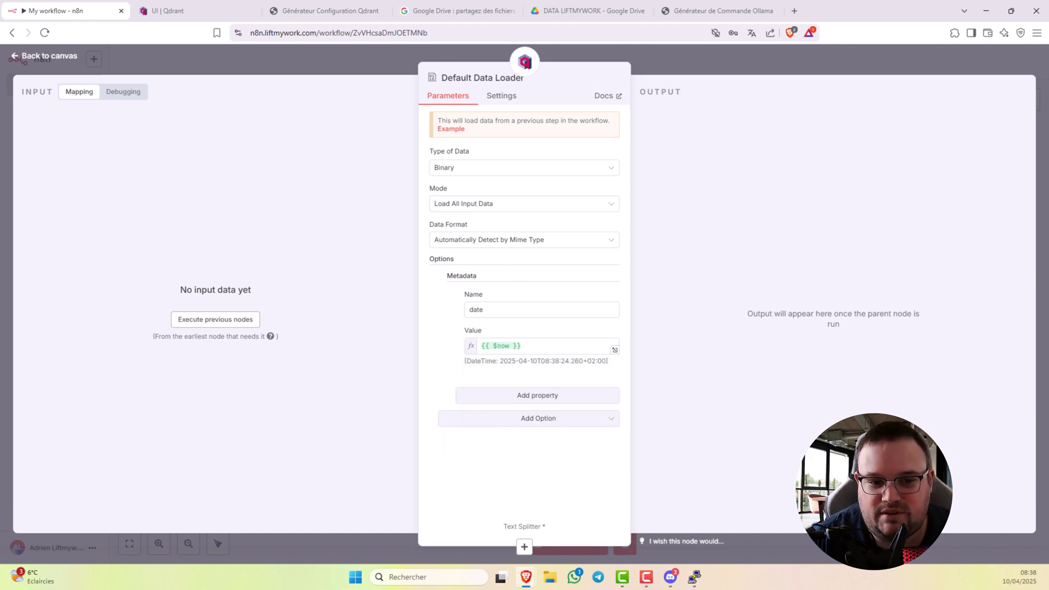
Step: Add a second metadata property to the data loader, named name with the value N8N
click(522, 395)
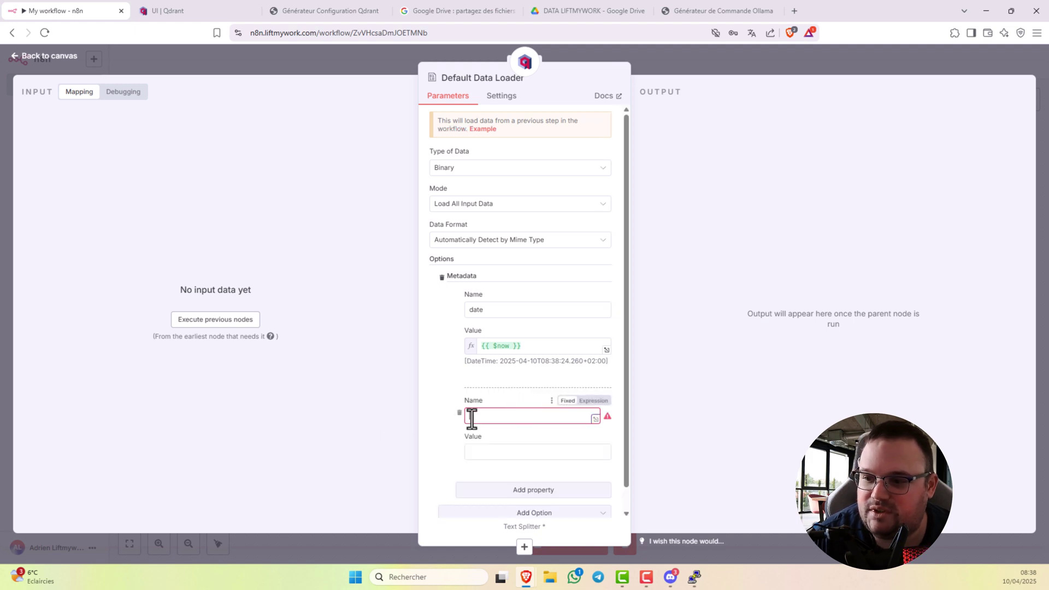
text(name)
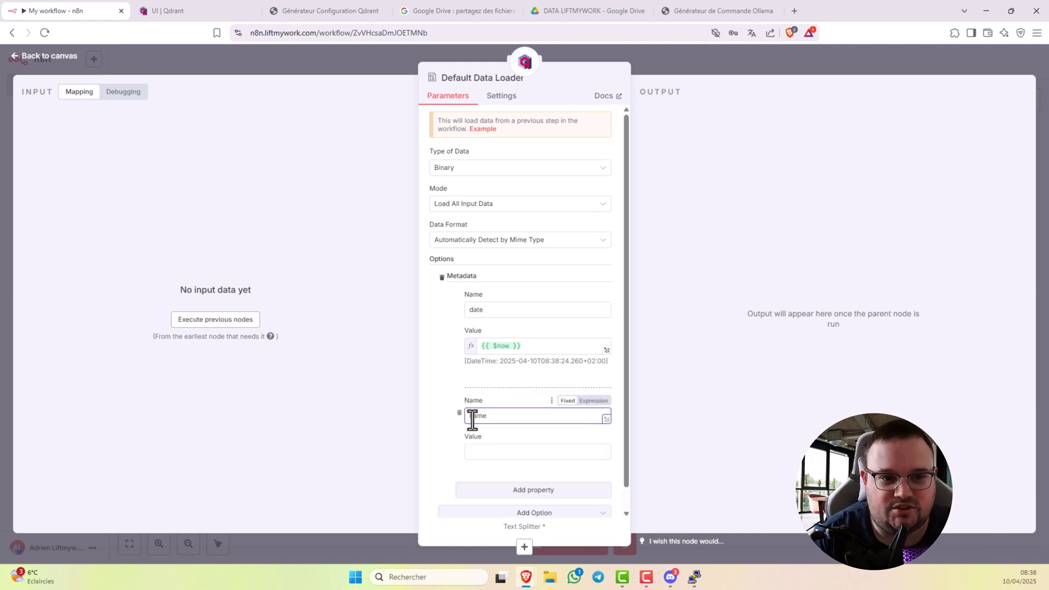
key(Tab)
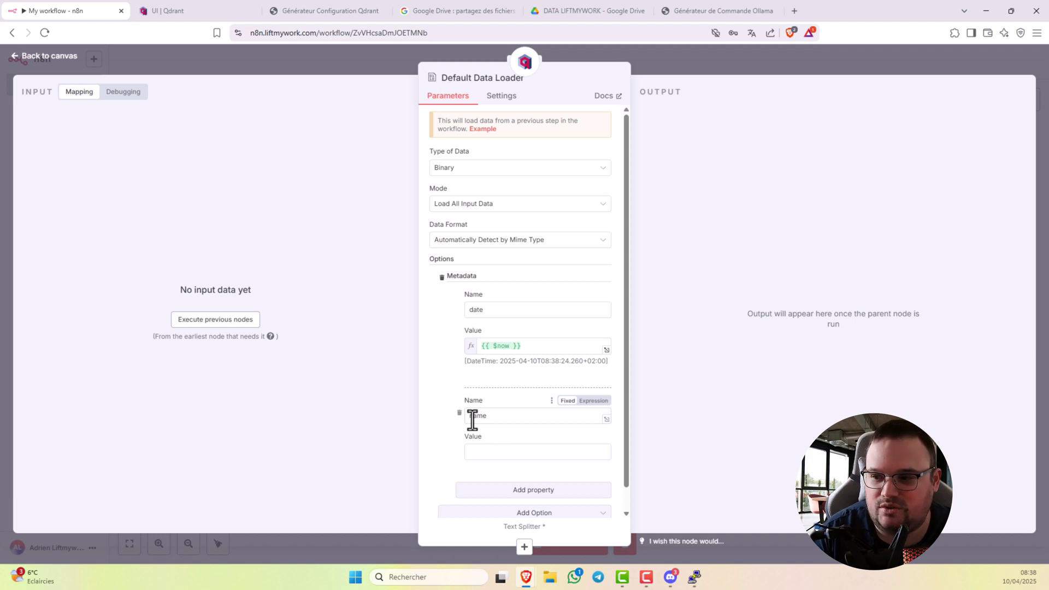
click(482, 451)
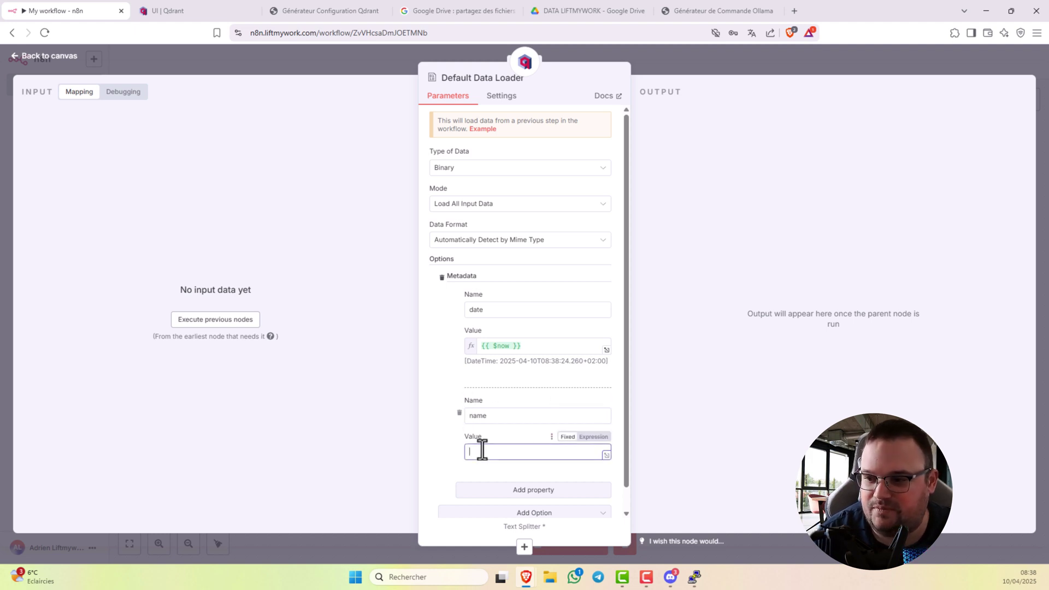
text(N8)
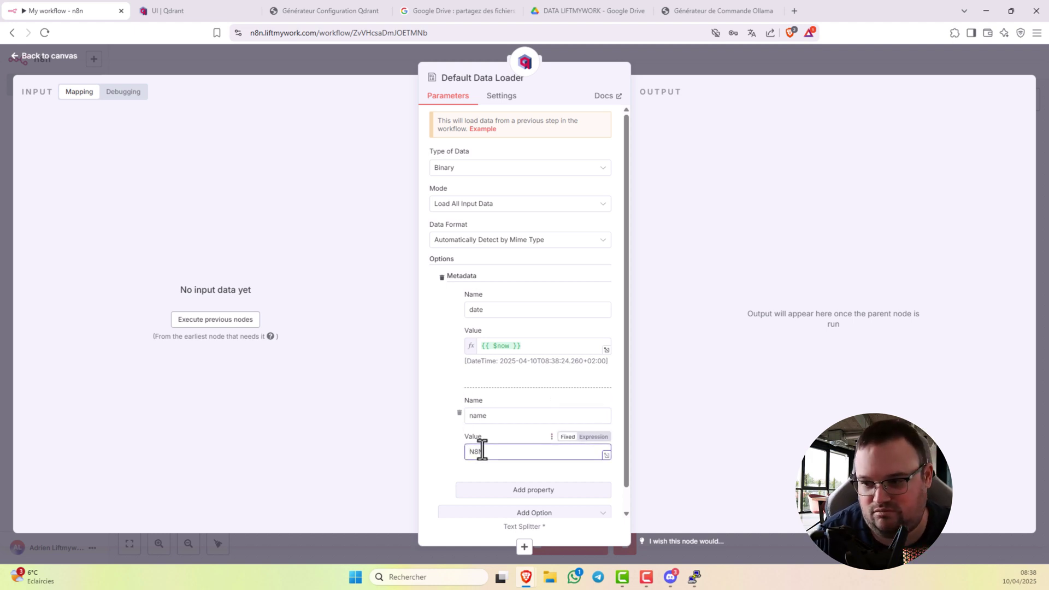
text(N)
Step: Add a third metadata property to the data loader and name it id_doc
scroll(469, 423, down, 1)
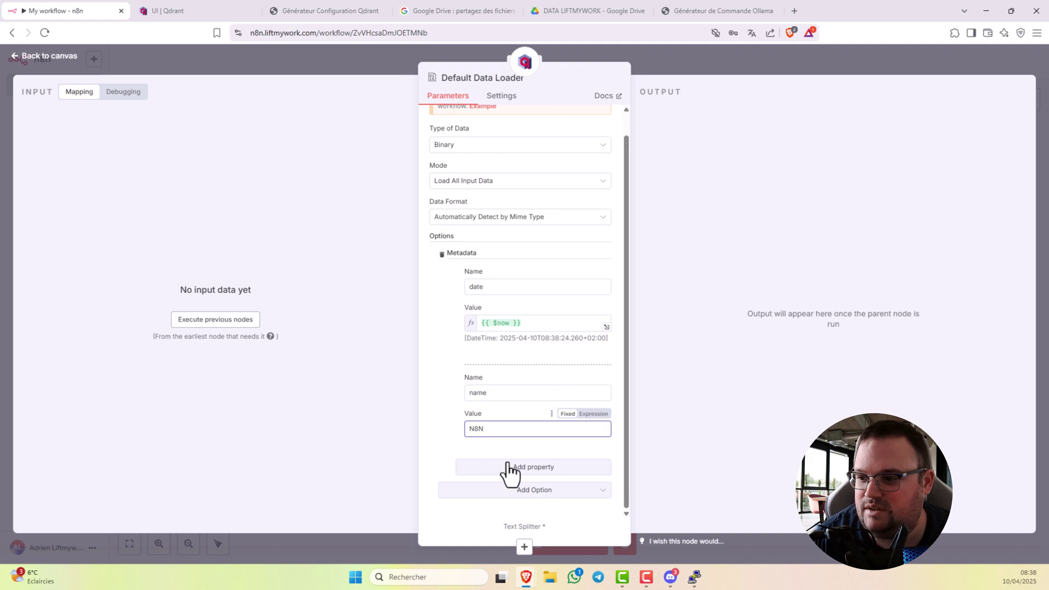
click(510, 468)
scroll(462, 414, down, 2)
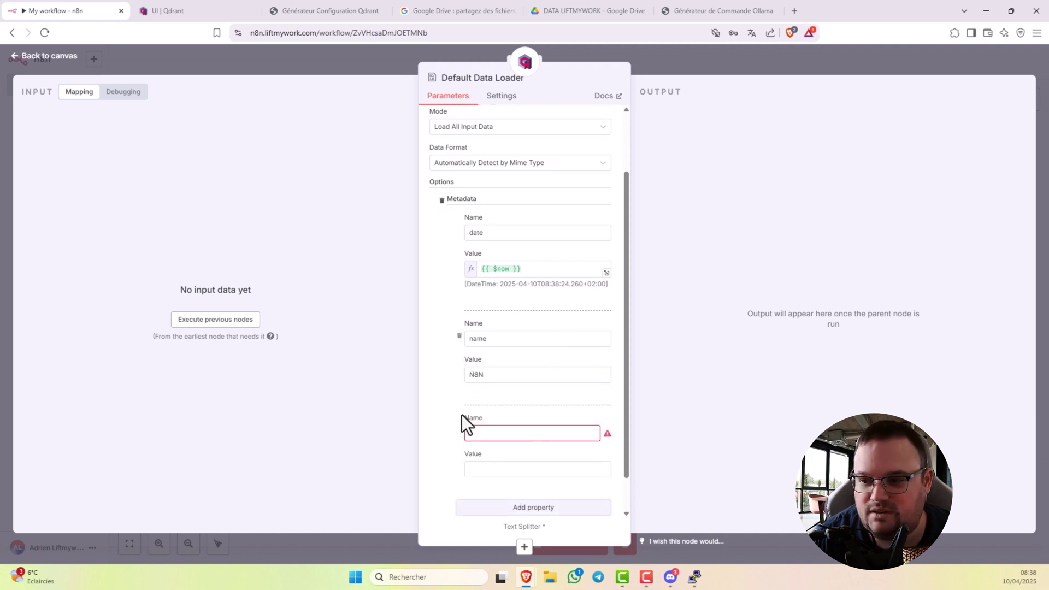
click(481, 434)
text(type)
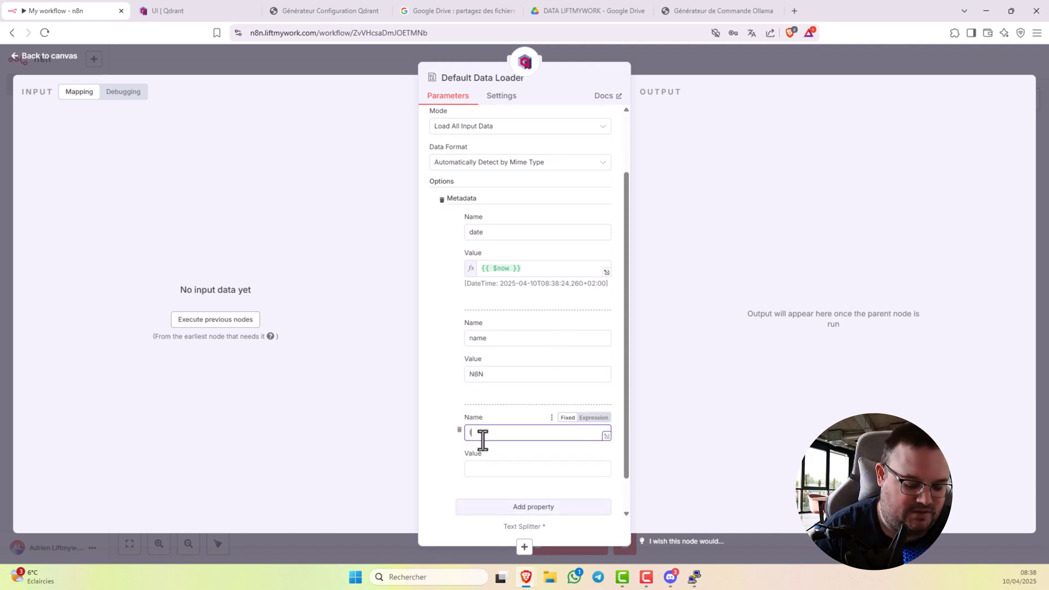
key(BackSpace)
key(BackSpace)
key(BackSpace)
key(BackSpace)
text(id_)
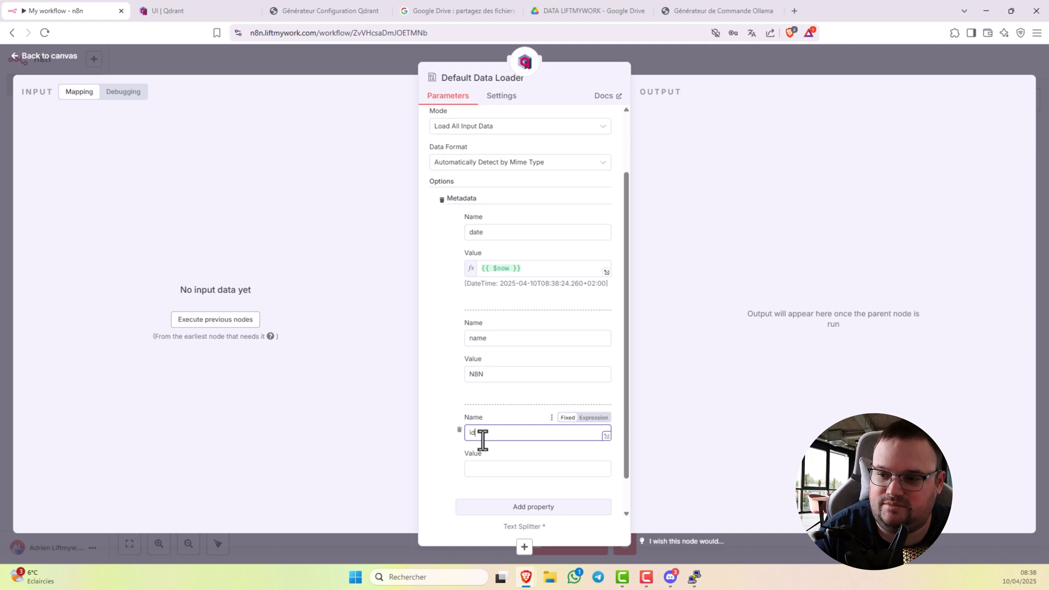
text(d)
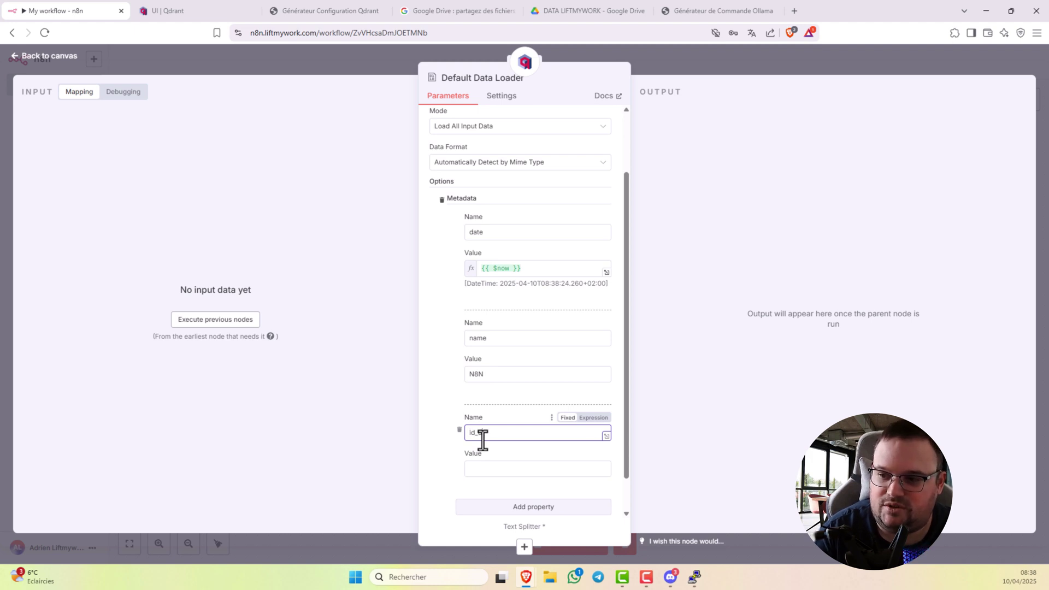
text(oc)
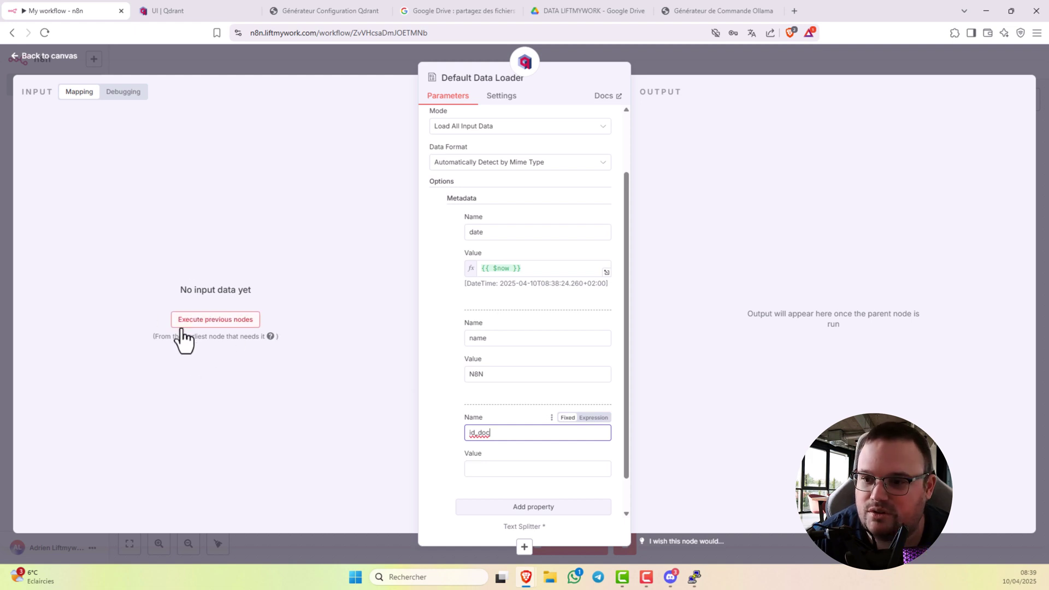
Step: Execute the previous nodes, map the Google Drive Trigger's id field to the id_doc value, and return to the canvas
click(224, 321)
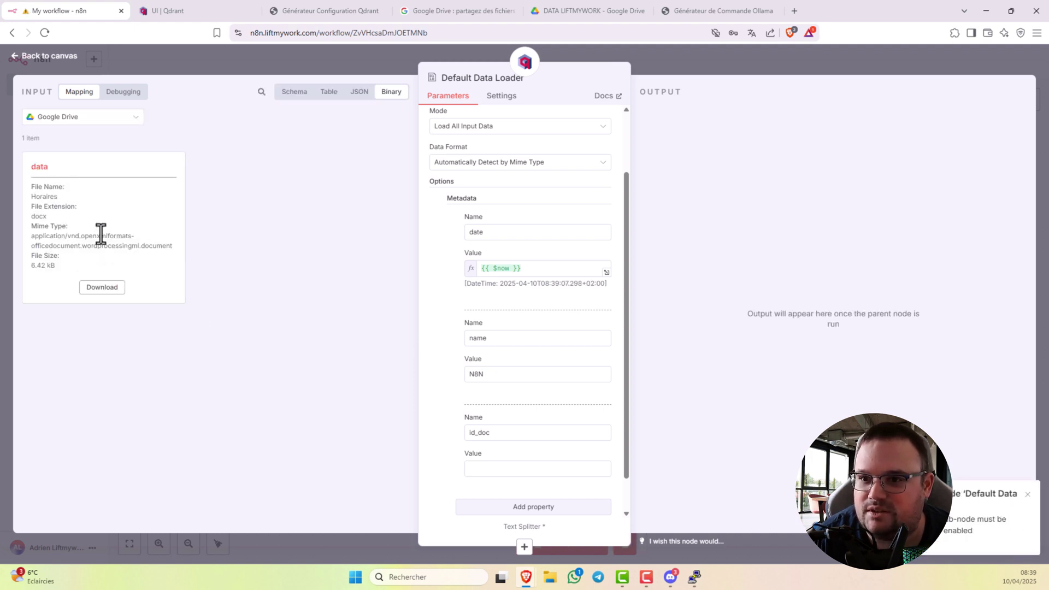
click(88, 117)
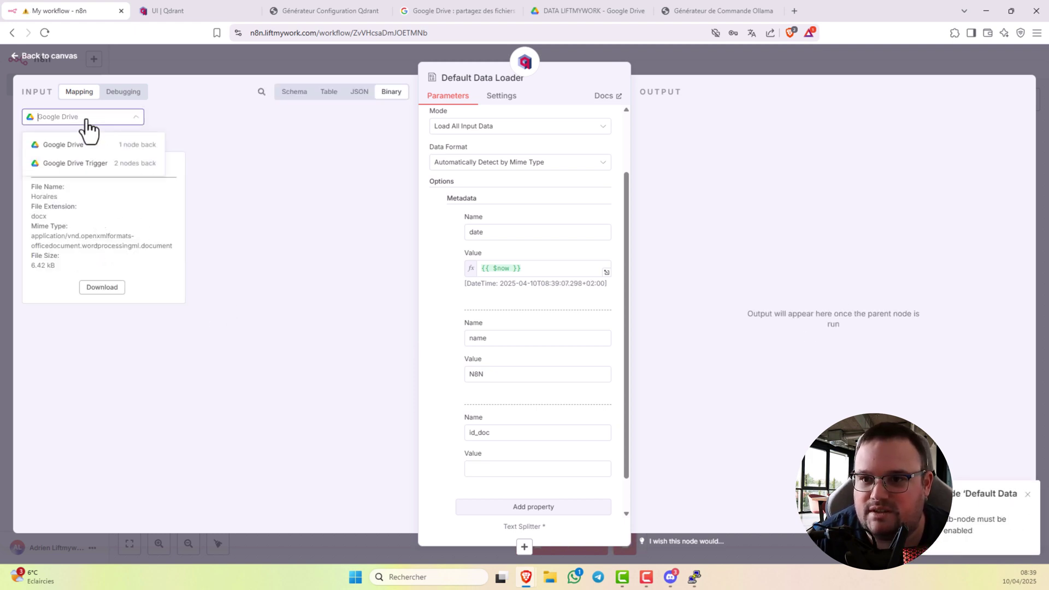
click(91, 164)
scroll(136, 164, down, 15)
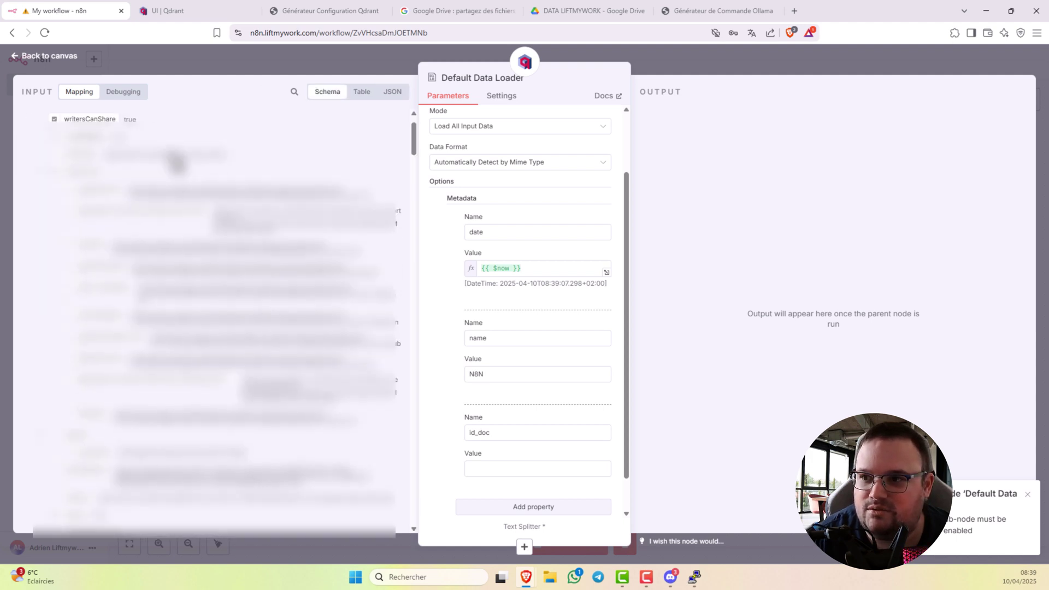
scroll(169, 188, down, 1)
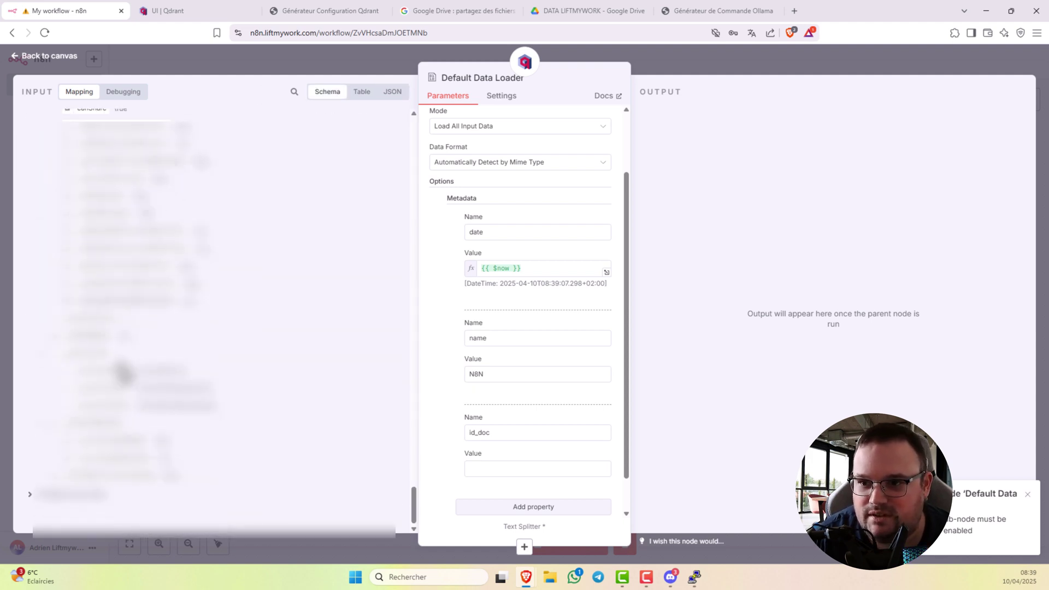
scroll(124, 374, up, 5)
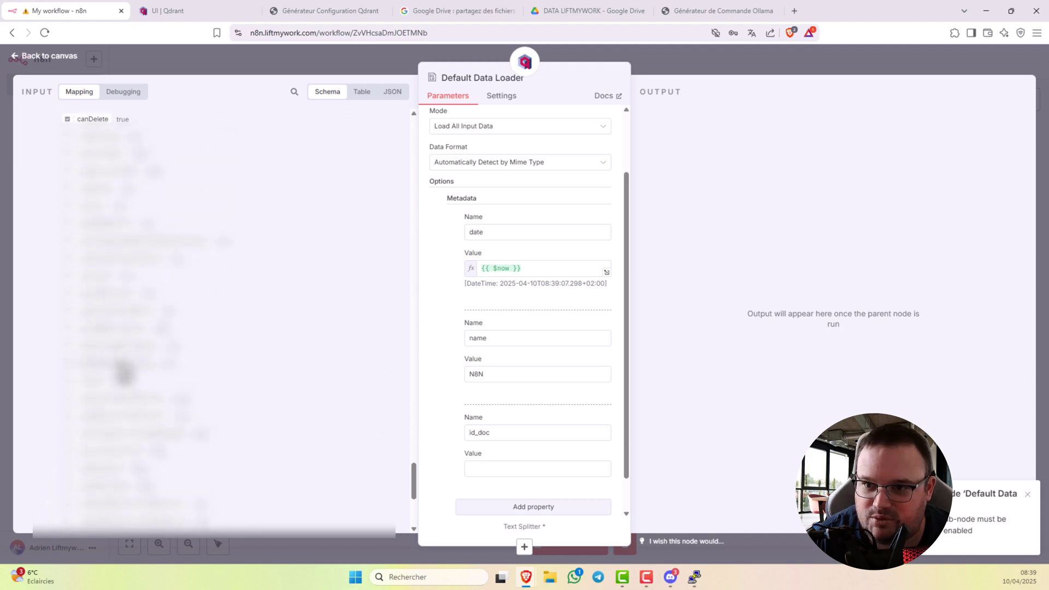
scroll(119, 358, up, 5)
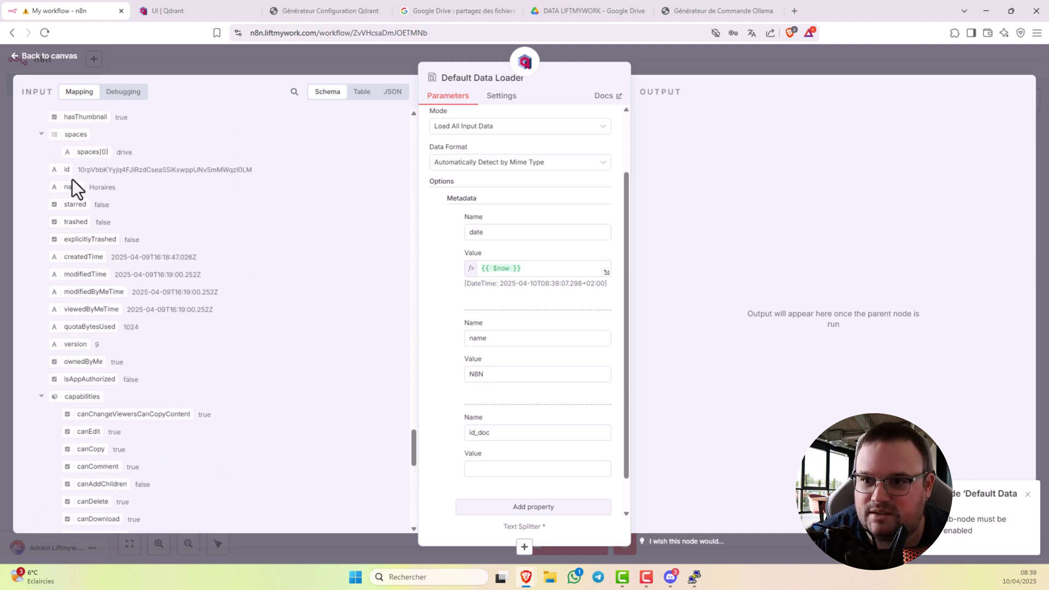
drag(66, 170, 487, 473)
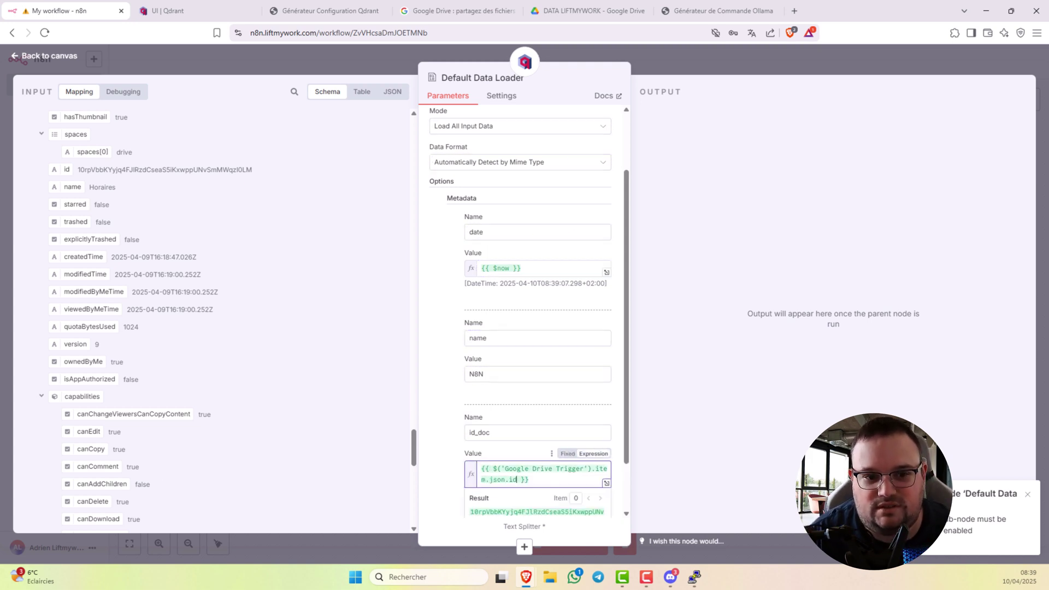
click(746, 65)
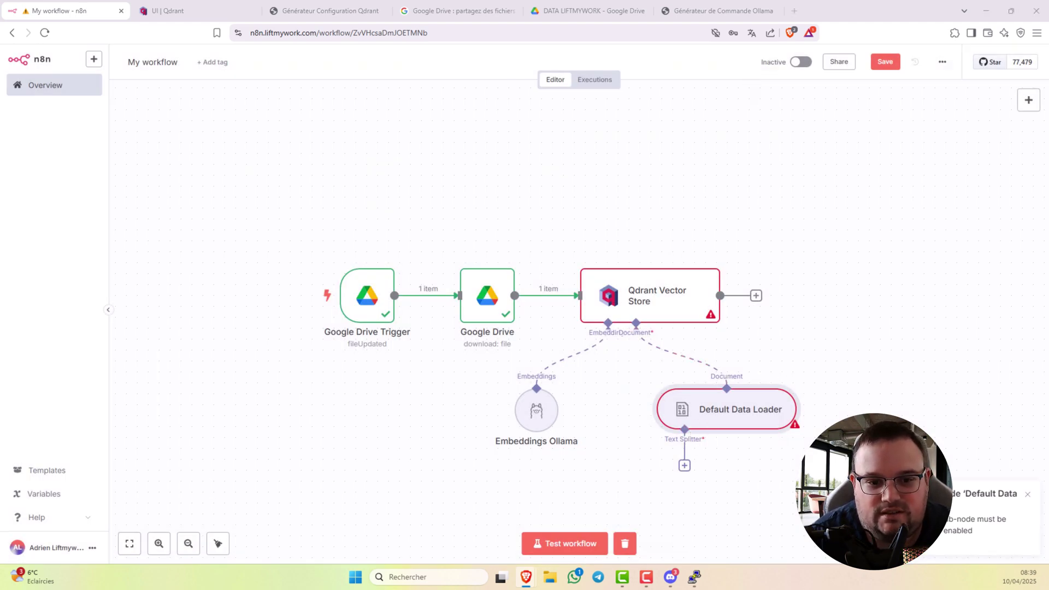
Step: Attach a Recursive Character Text Splitter to the Default Data Loader, set its chunk overlap to 200, and return to the canvas
click(685, 467)
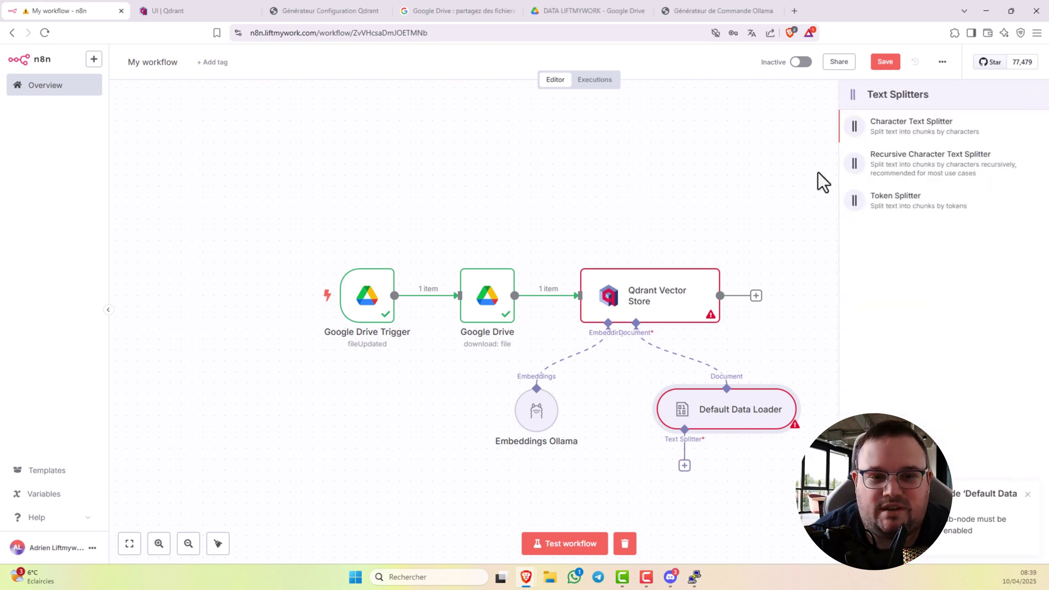
click(902, 174)
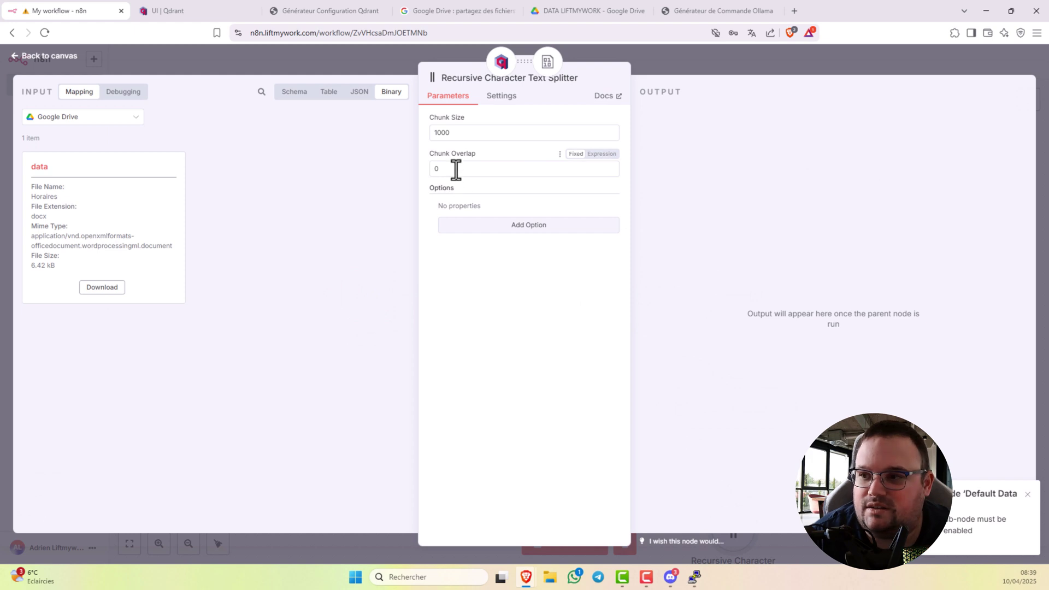
drag(455, 170, 398, 171)
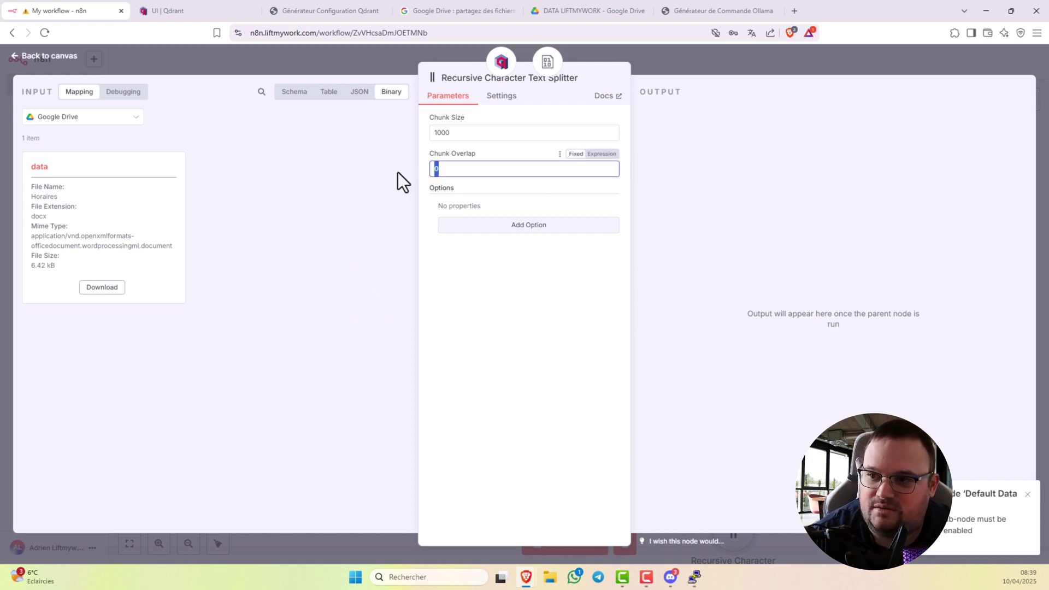
text(200)
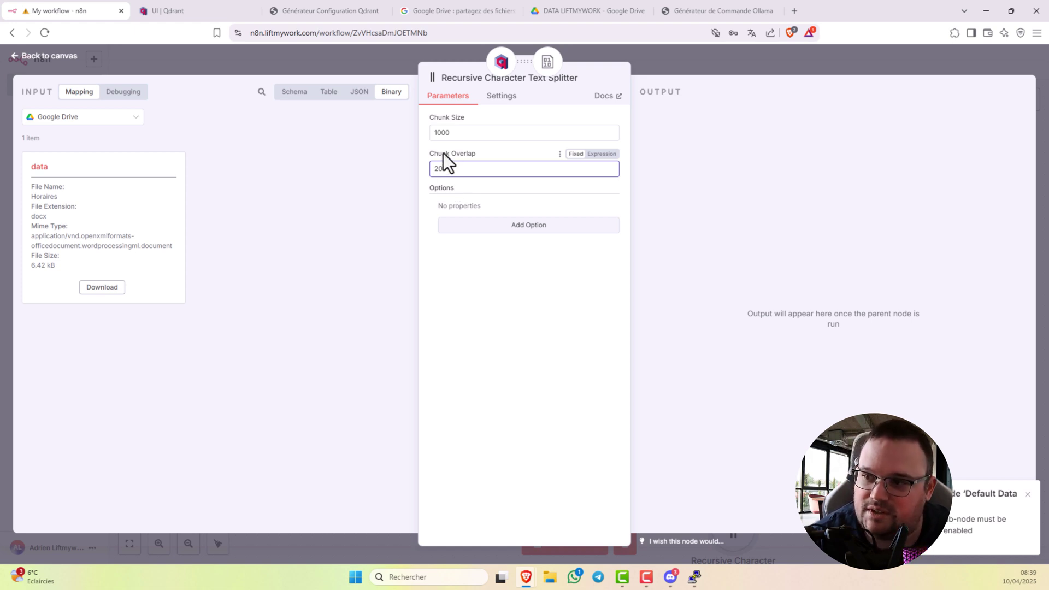
click(676, 64)
Step: Move the Recursive Character Text Splitter node directly beneath the Default Data Loader's text splitter connector and dismiss the error notification
mouse_move(694, 473)
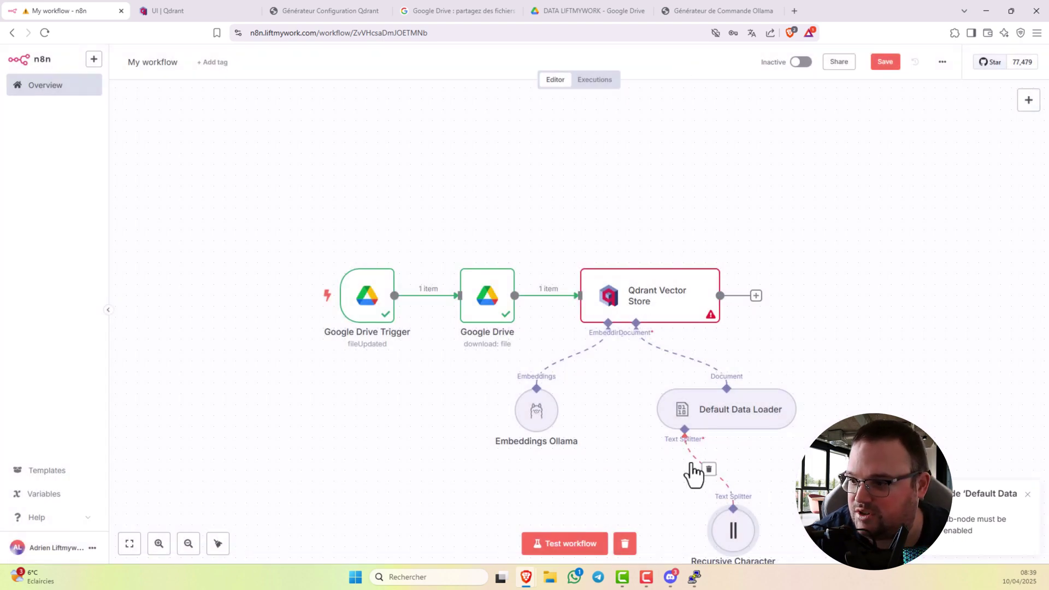
scroll(648, 483, down, 3)
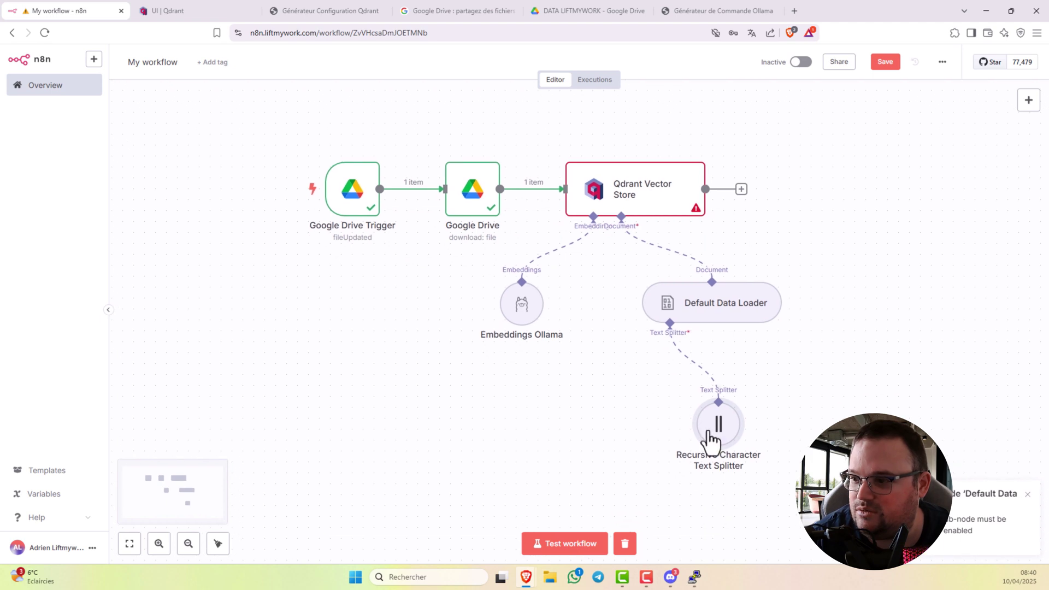
drag(711, 437, 647, 405)
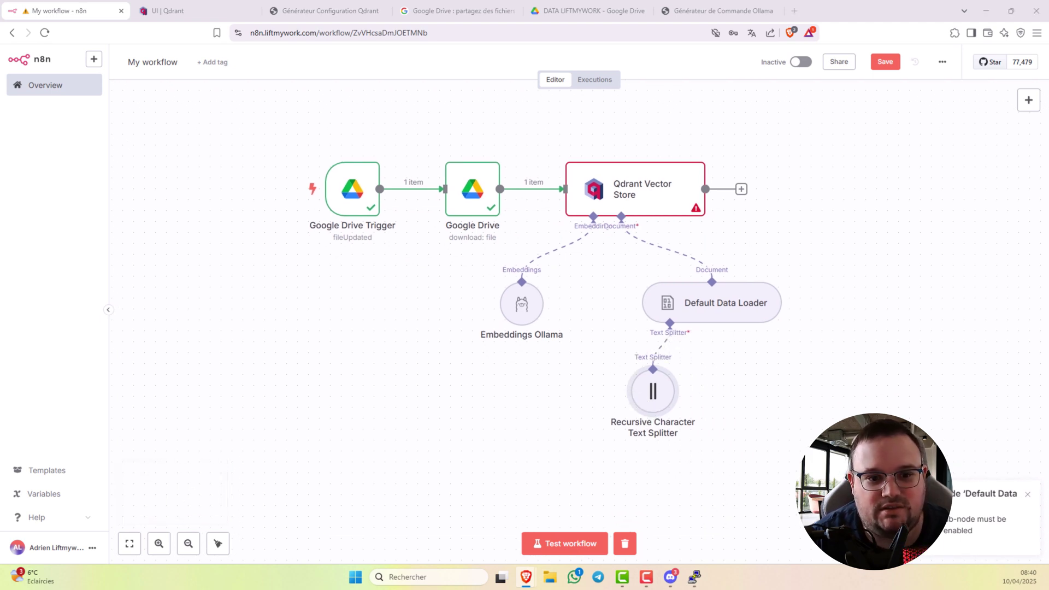
mouse_move(319, 240)
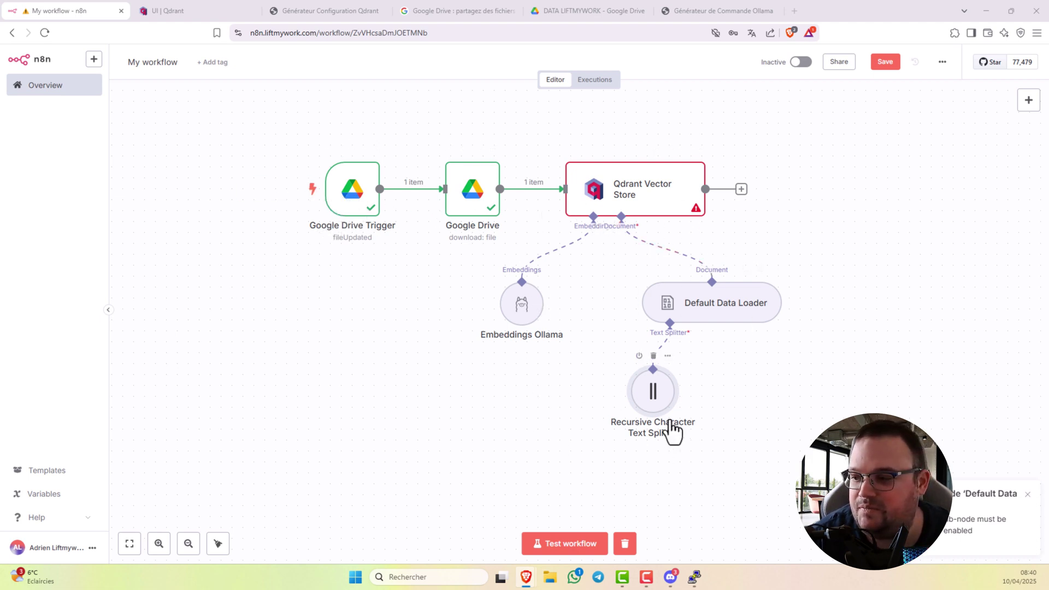
click(1027, 495)
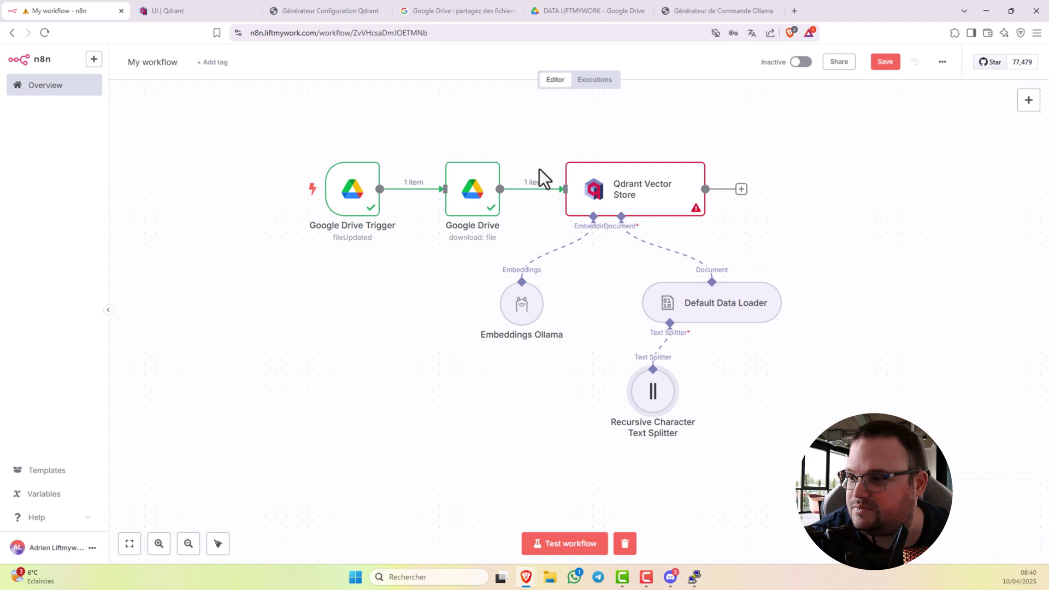
Step: Start a second branch from the Google Drive Trigger's output, placing it above the Google Drive node
mouse_move(430, 211)
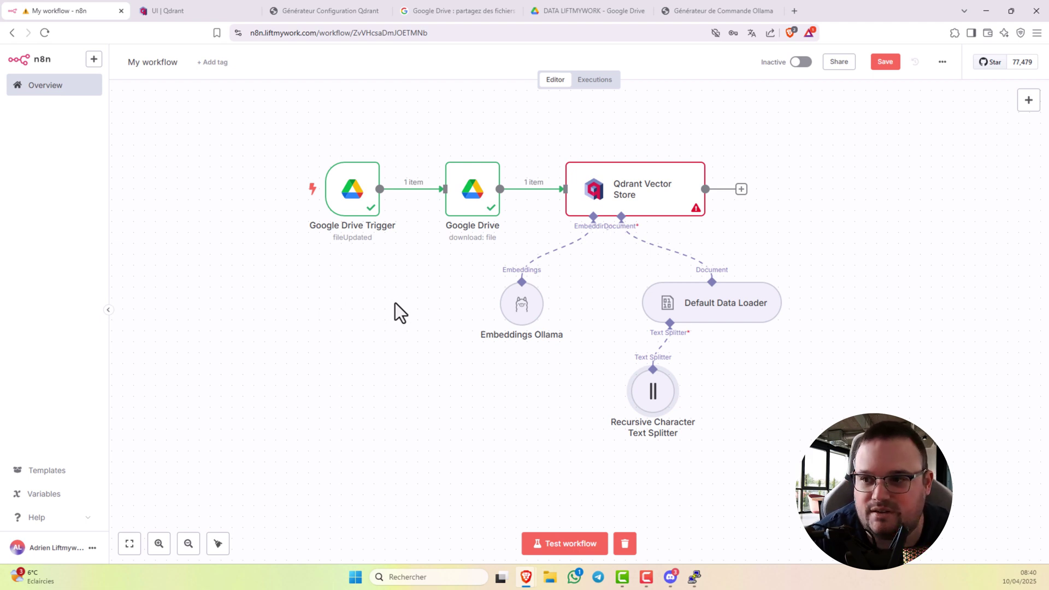
drag(410, 314, 373, 370)
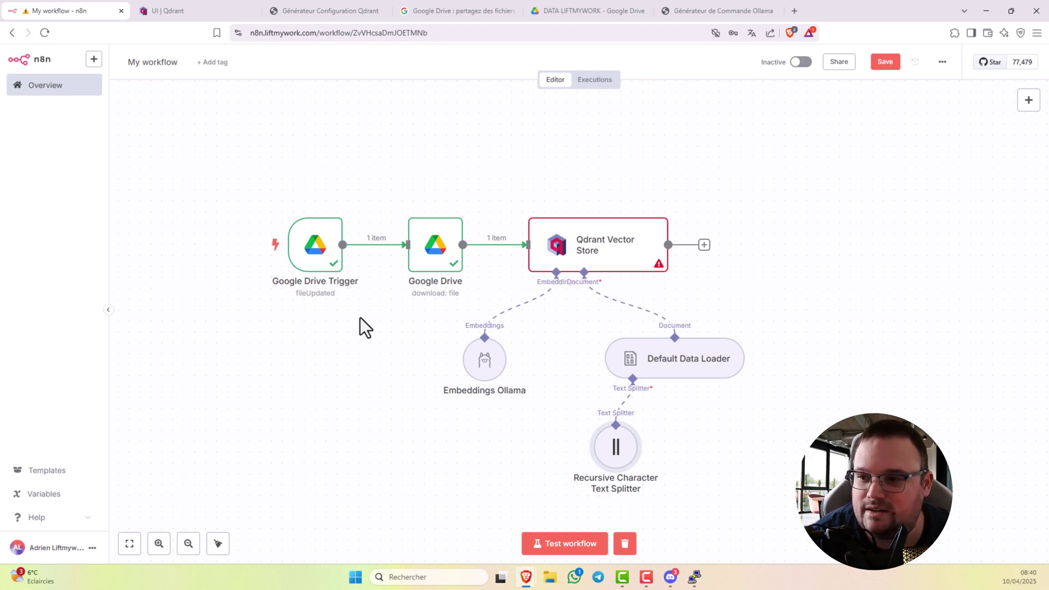
mouse_move(339, 261)
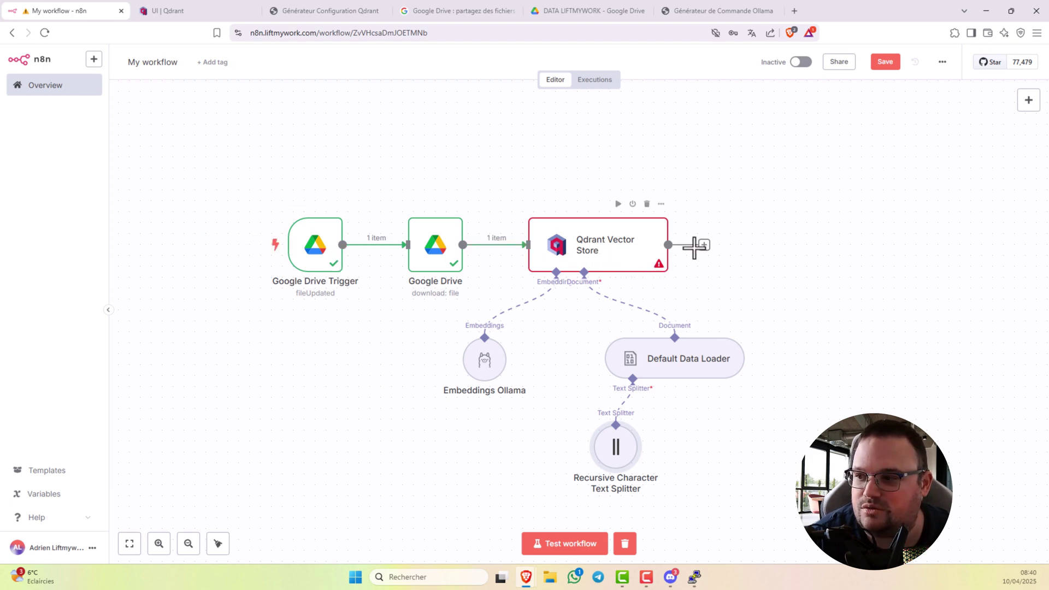
drag(343, 244, 433, 157)
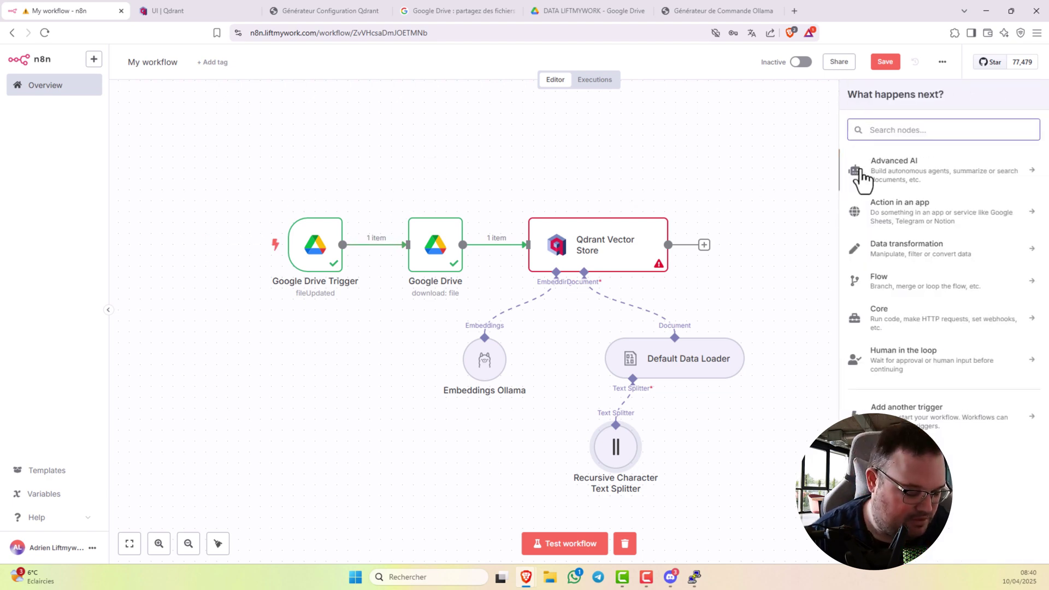
text(qdra)
click(896, 194)
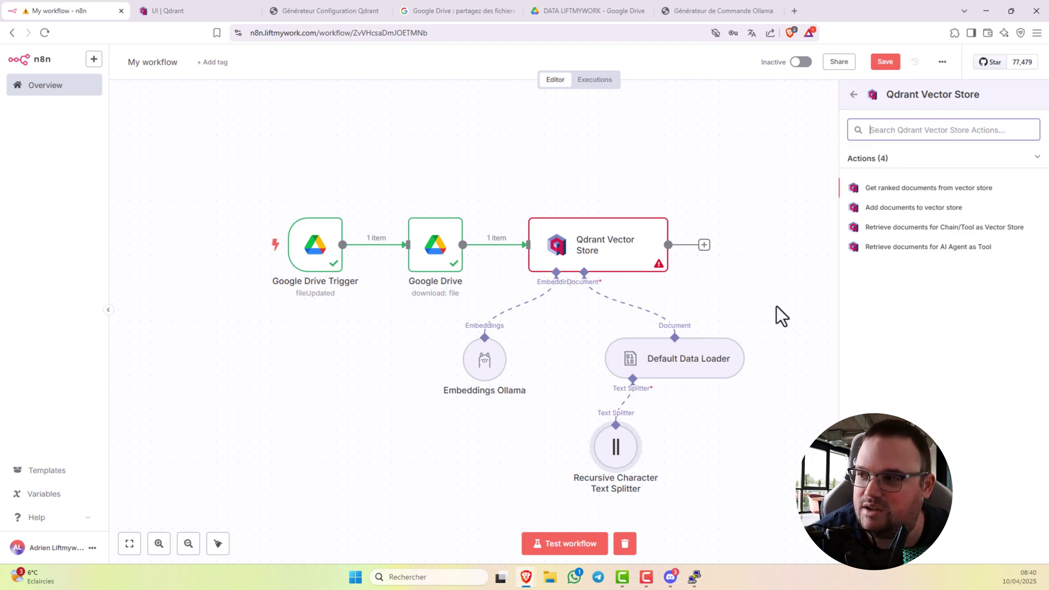
click(852, 95)
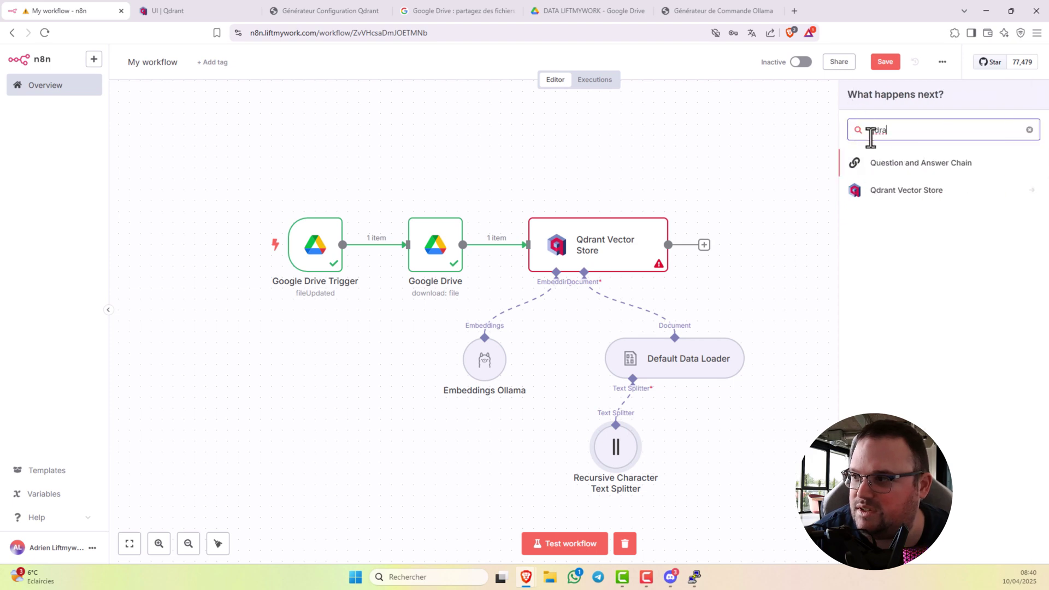
Step: Search the nodes for http and add an HTTP Request node to the trigger's new branch
drag(887, 133, 856, 136)
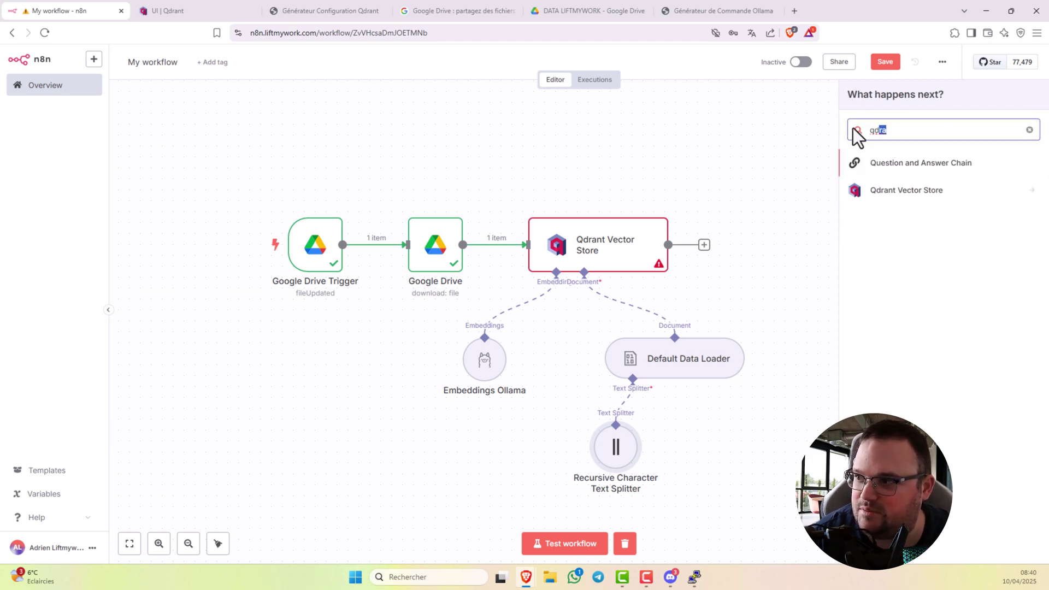
text(h)
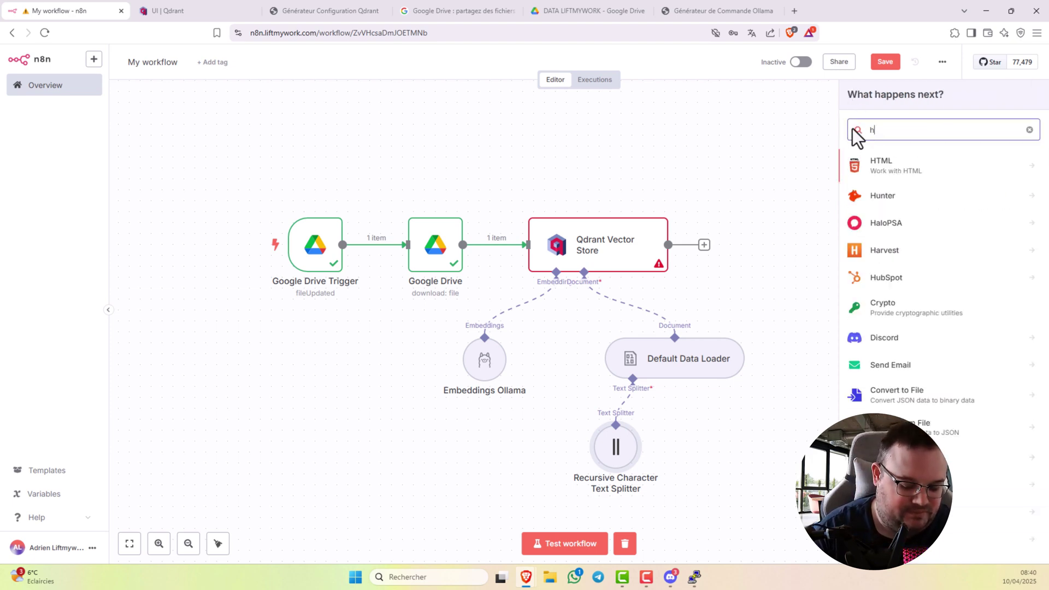
text(ttp)
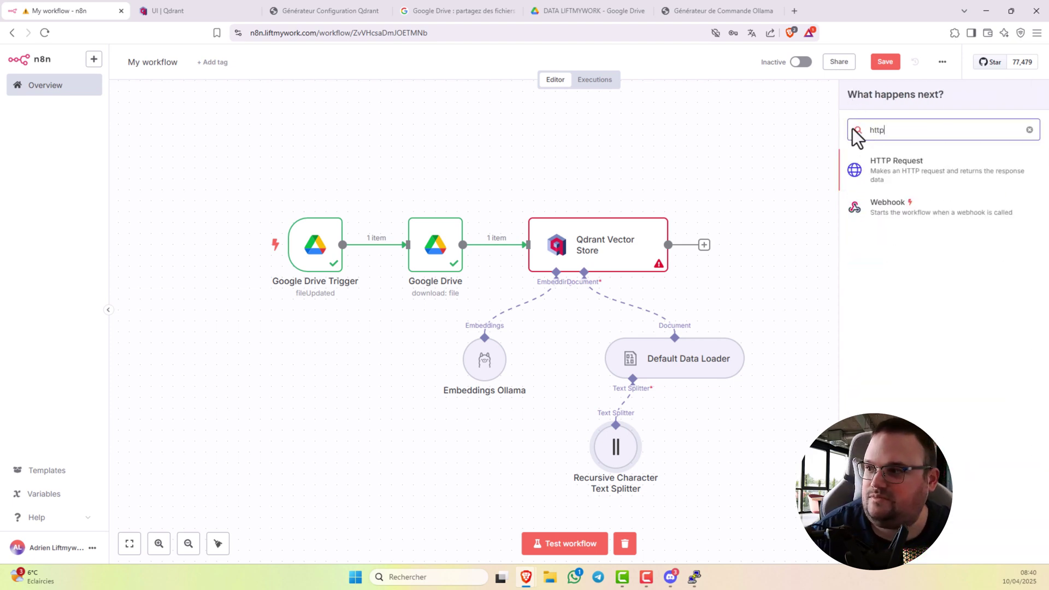
click(881, 175)
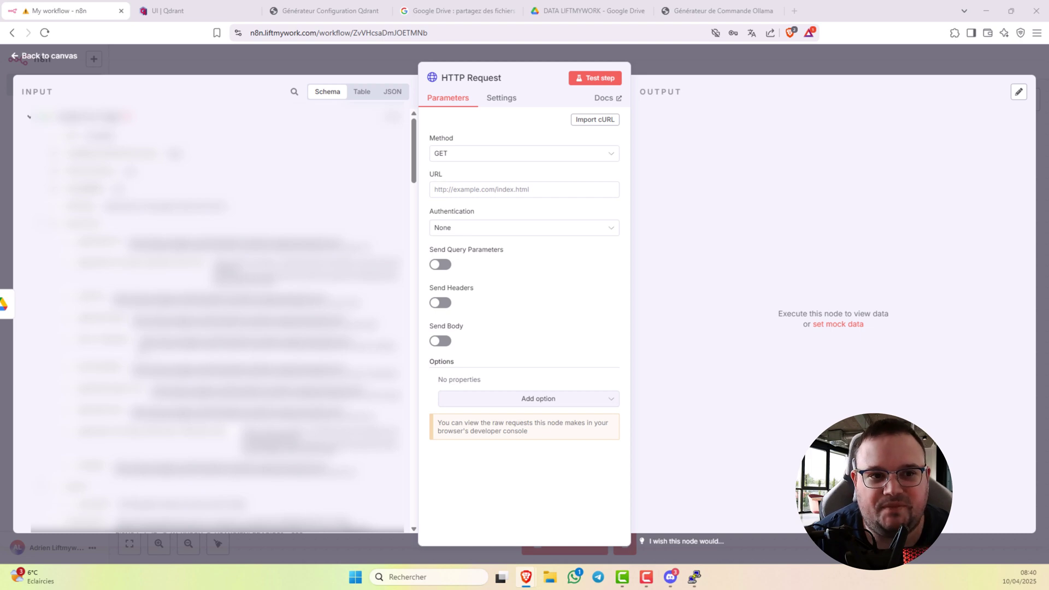
click(455, 158)
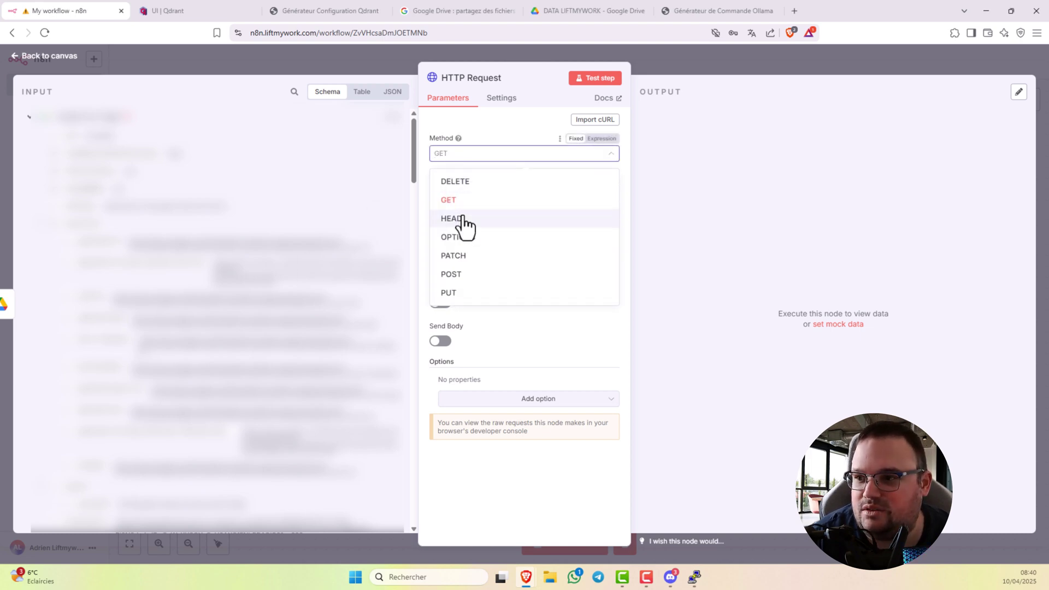
click(471, 277)
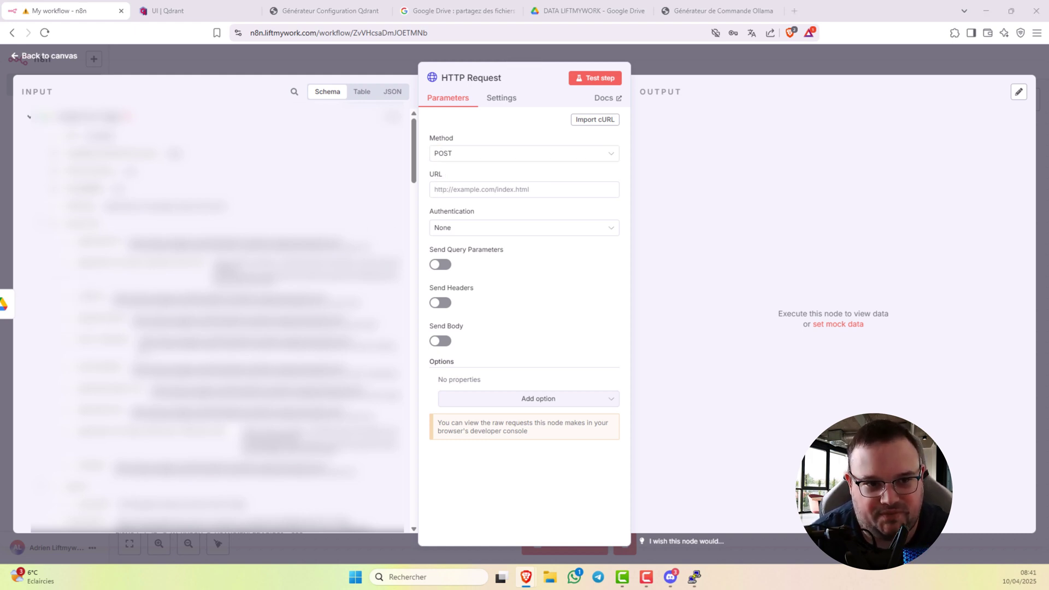
click(456, 190)
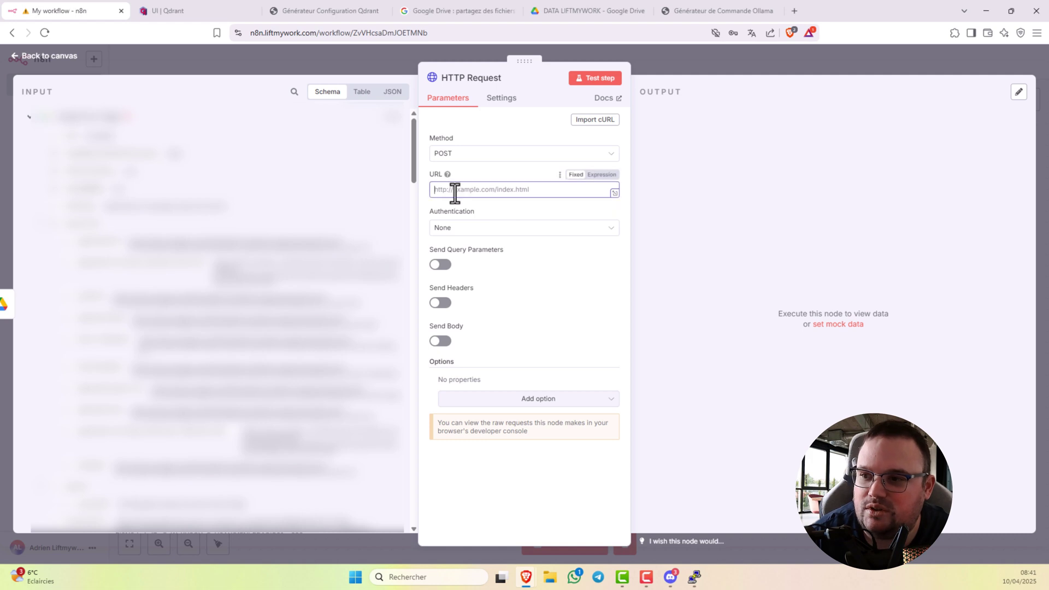
text(http://qdrant:6333/collections/liftmywork/points/delete)
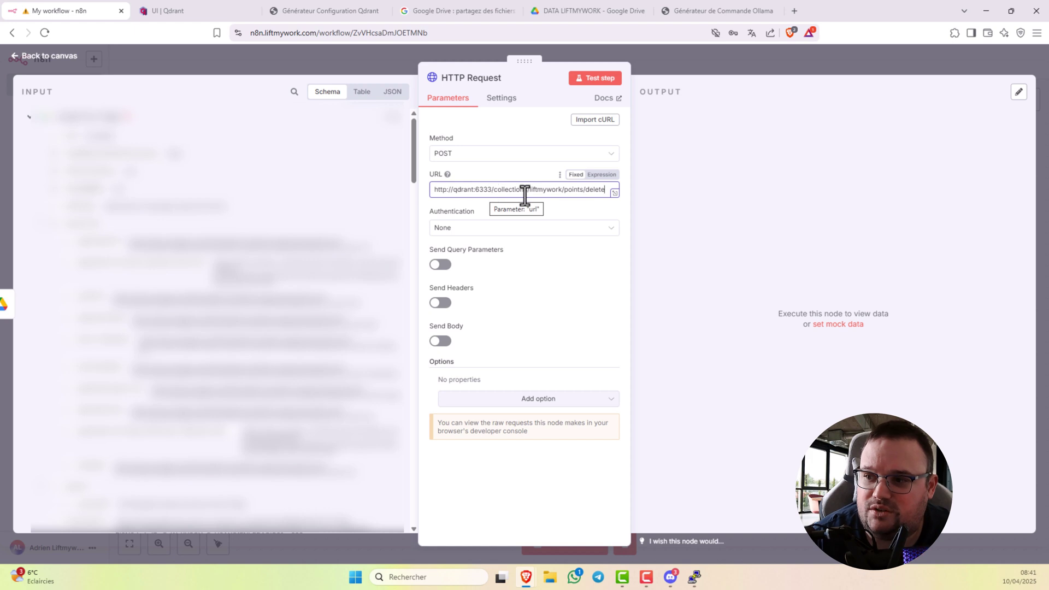
drag(529, 190, 562, 194)
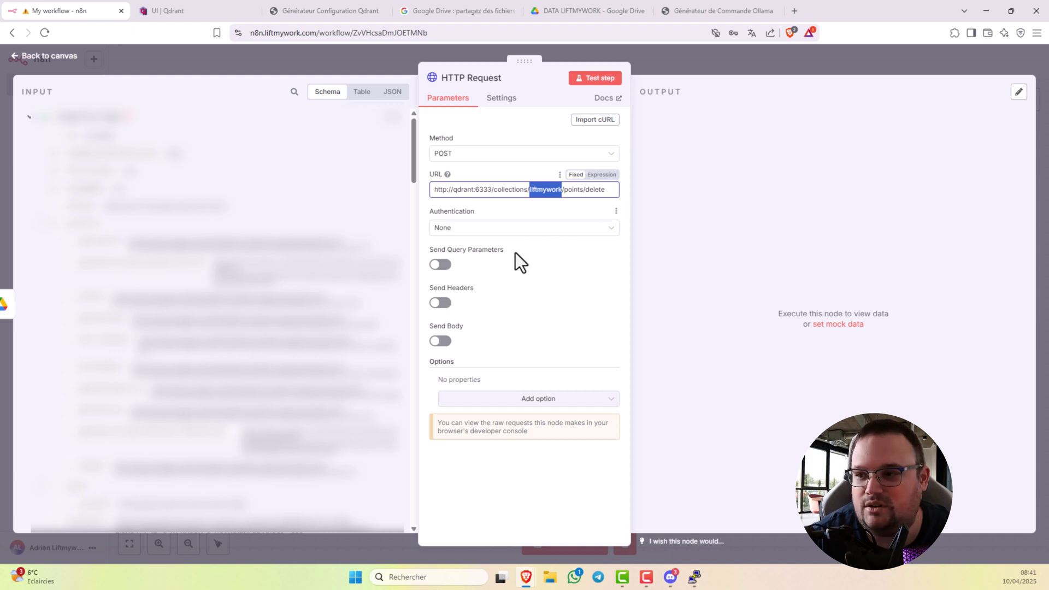
Step: Enable query parameters for the request and add one named wait with the value true
click(444, 266)
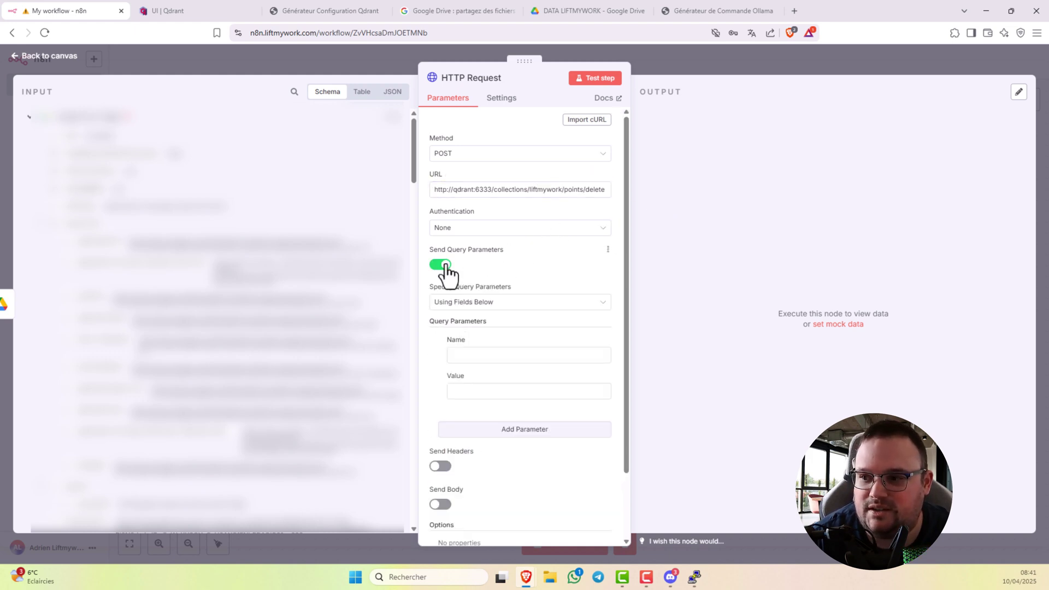
click(478, 355)
text(wait)
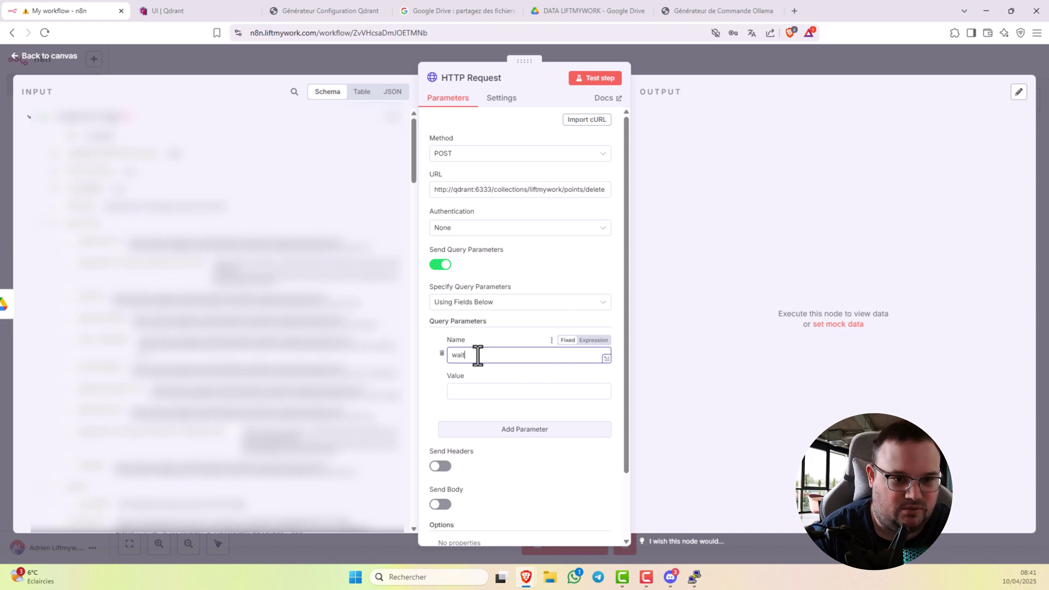
key(Tab)
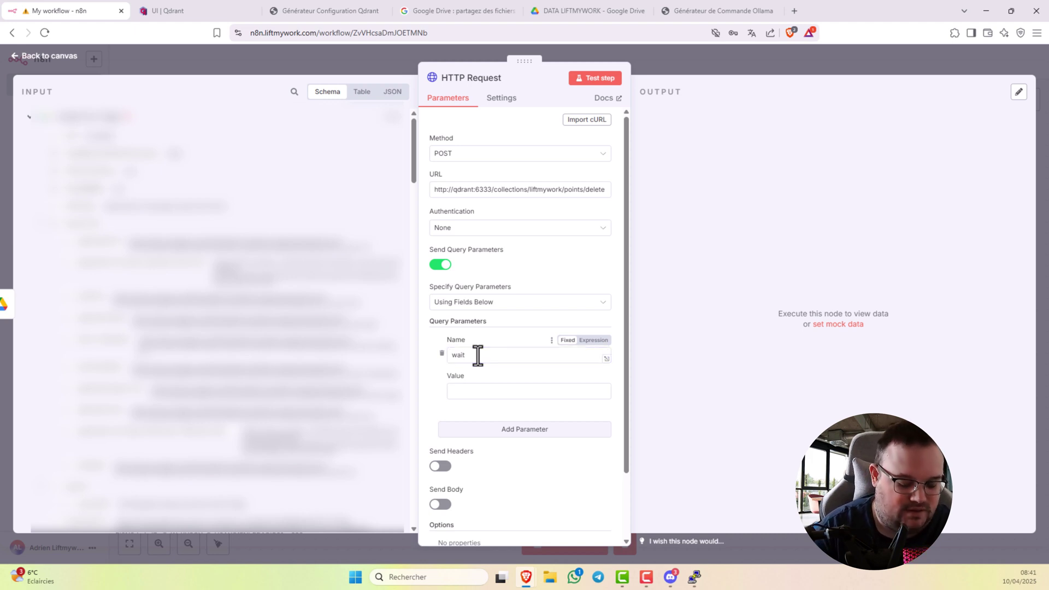
click(470, 394)
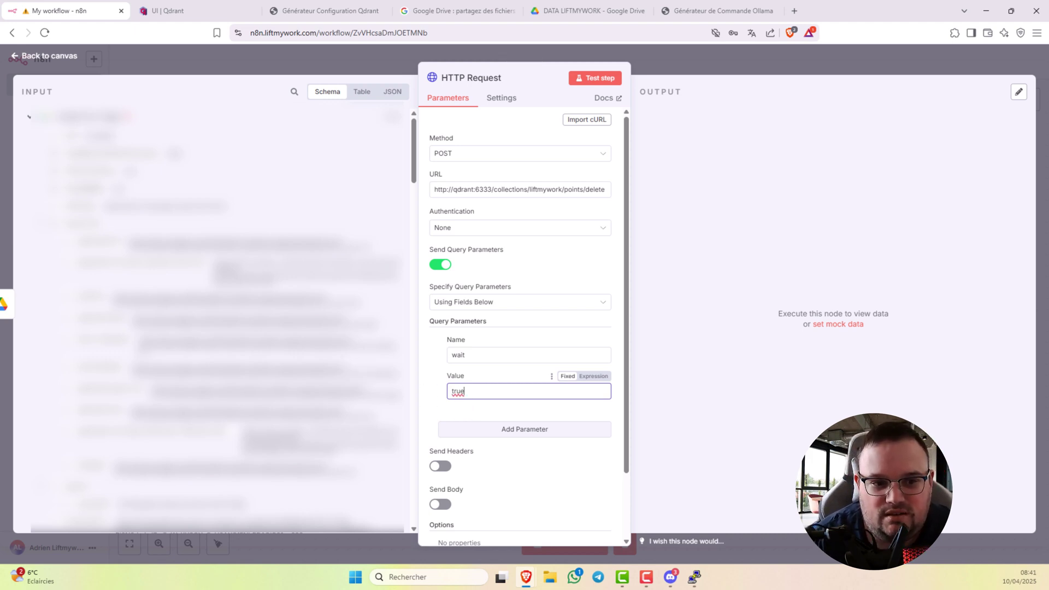
Step: Enable sending headers and name the header parameter api-key
scroll(453, 377, down, 1)
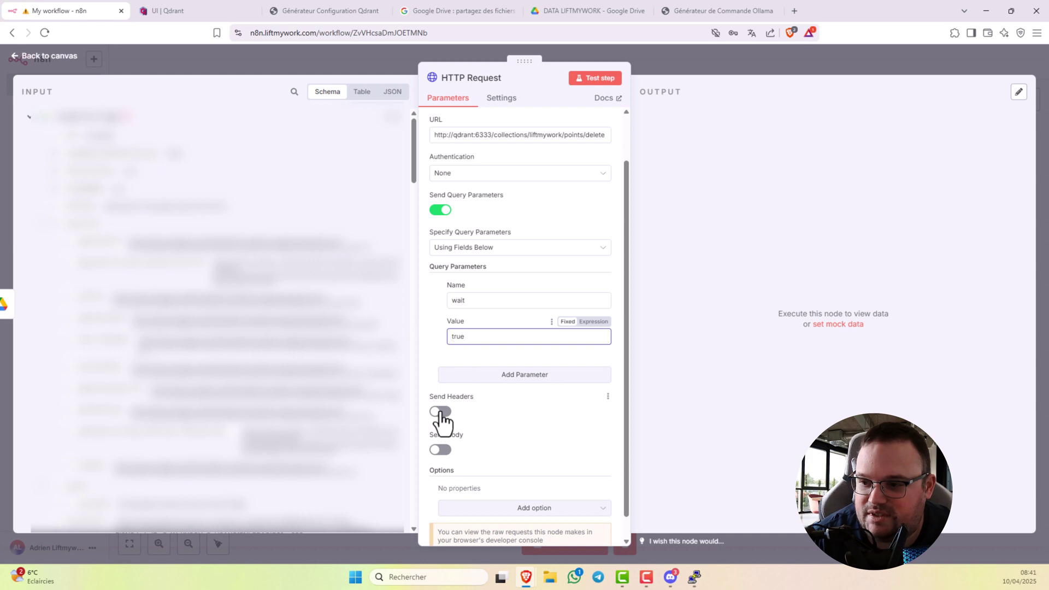
click(440, 412)
scroll(538, 399, down, 1)
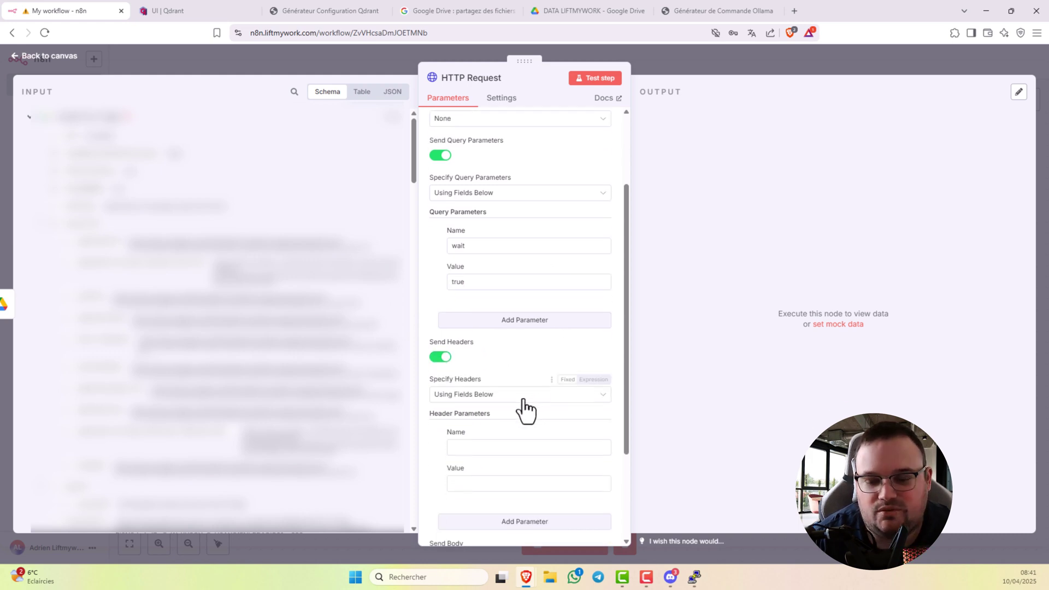
click(463, 448)
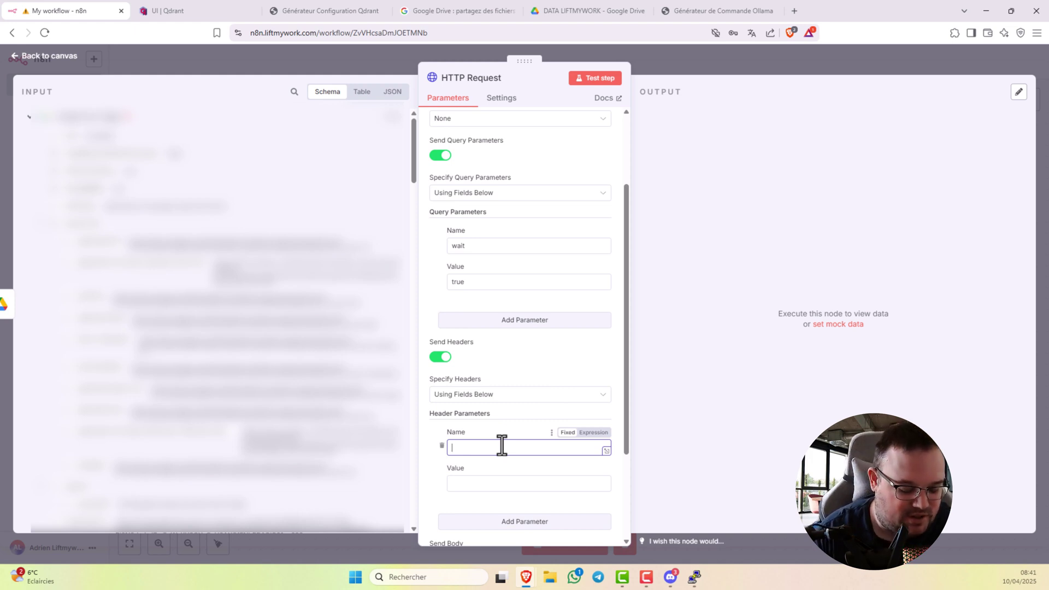
text(api-key)
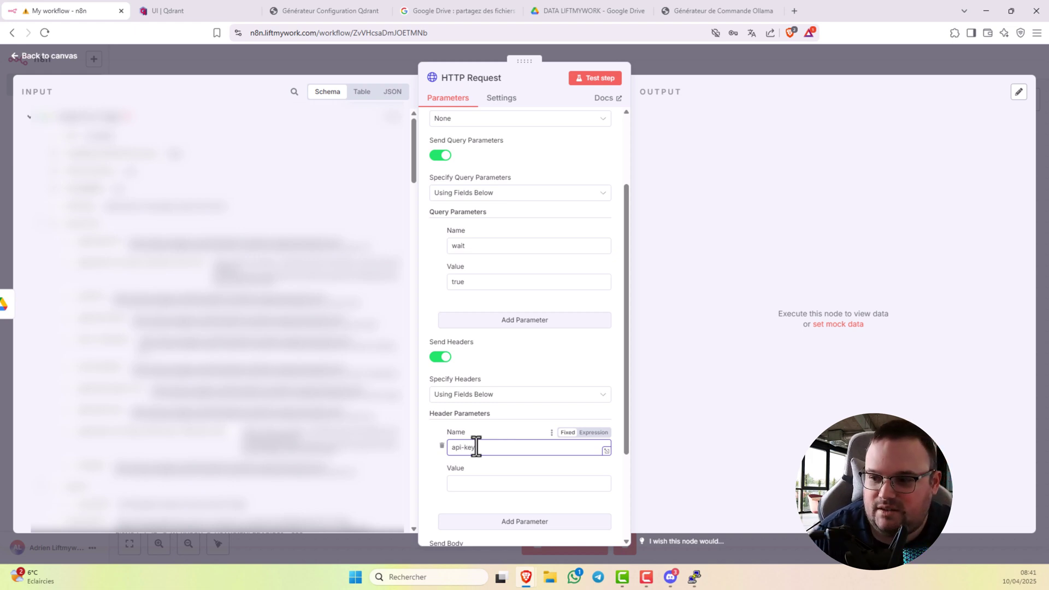
scroll(475, 445, down, 2)
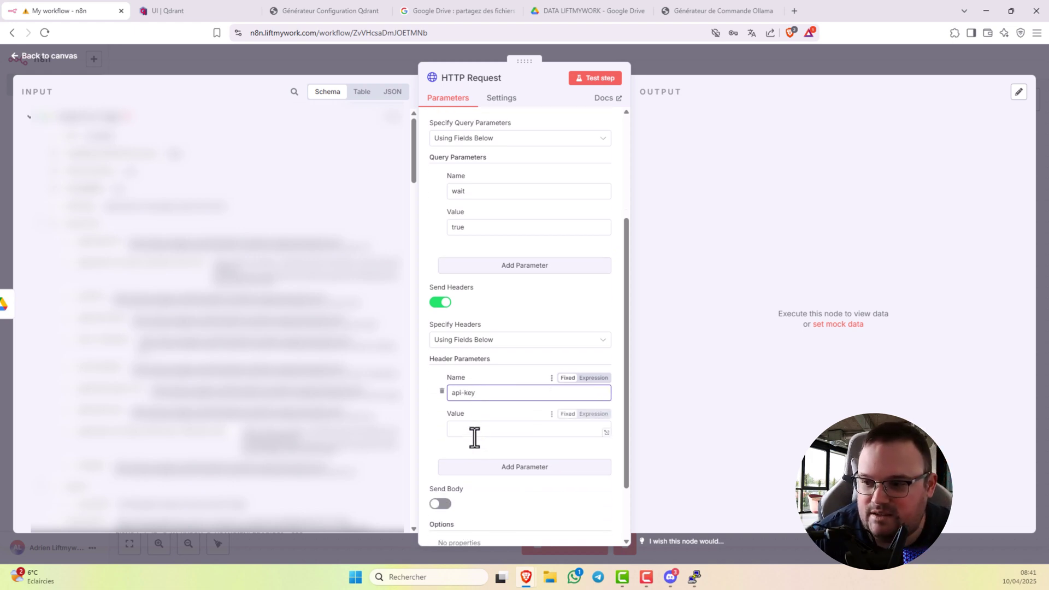
click(469, 429)
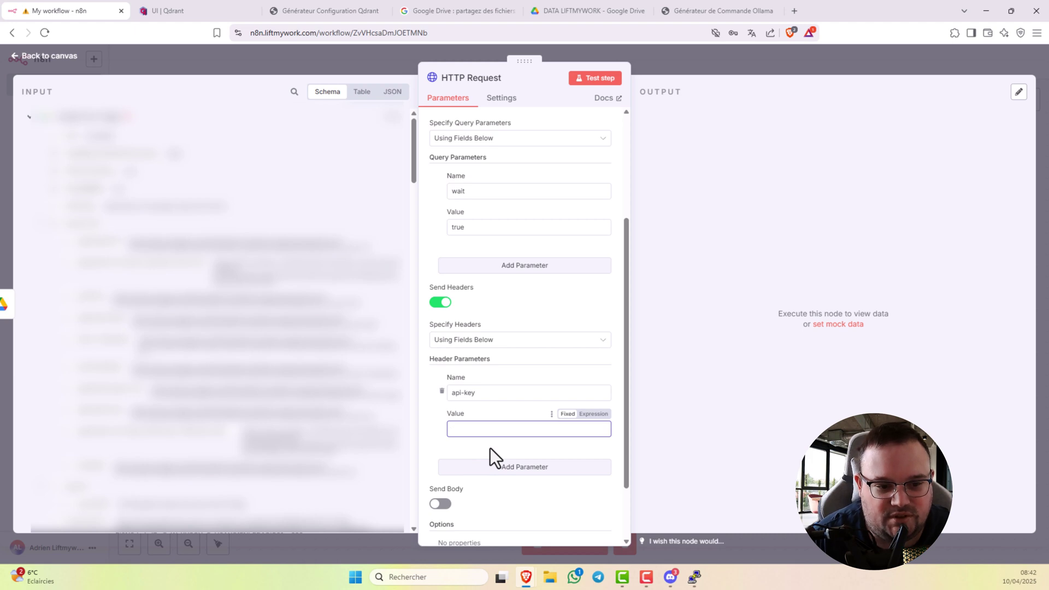
Step: Enable sending a JSON body for the request and specify the body using JSON
scroll(490, 448, down, 2)
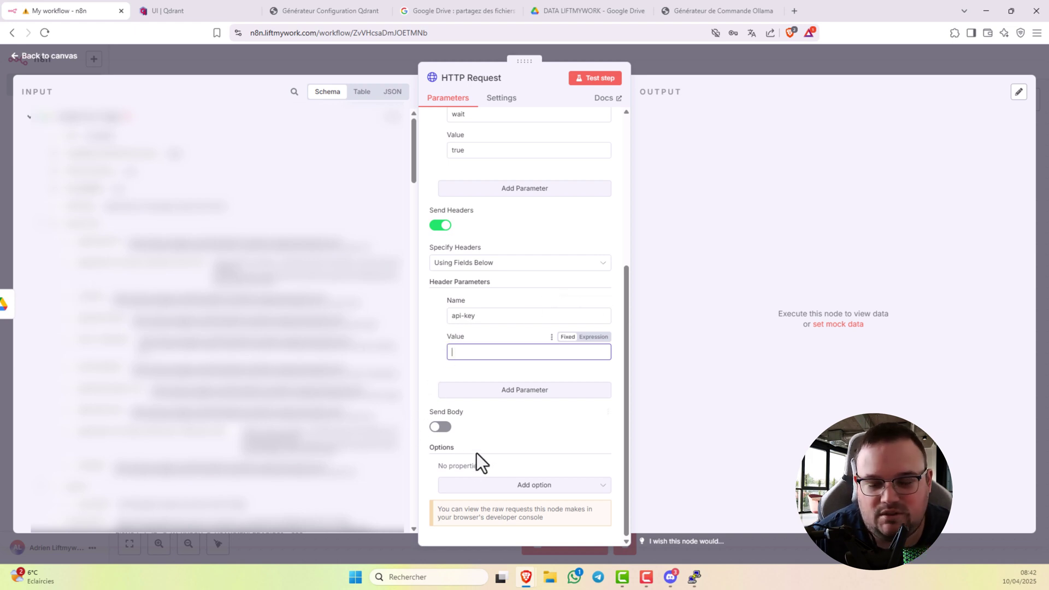
click(439, 427)
scroll(530, 399, down, 1)
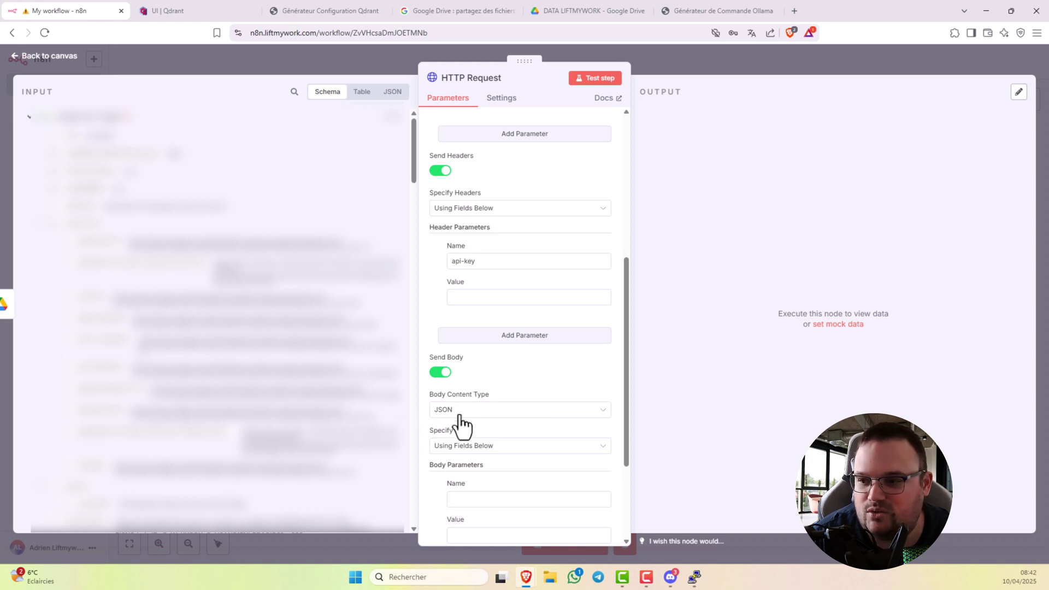
scroll(476, 426, down, 1)
scroll(478, 443, up, 1)
click(481, 447)
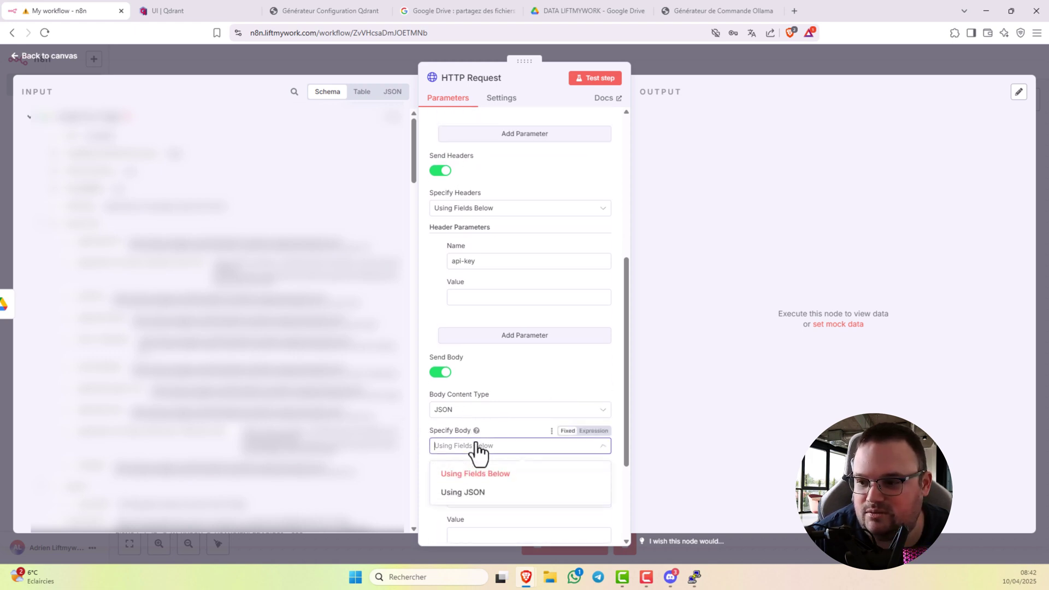
click(473, 495)
Step: Make the JSON body an expression with a filter whose must clause matches metadata.id_doc to the value {{ $json.id }}
scroll(482, 434, down, 1)
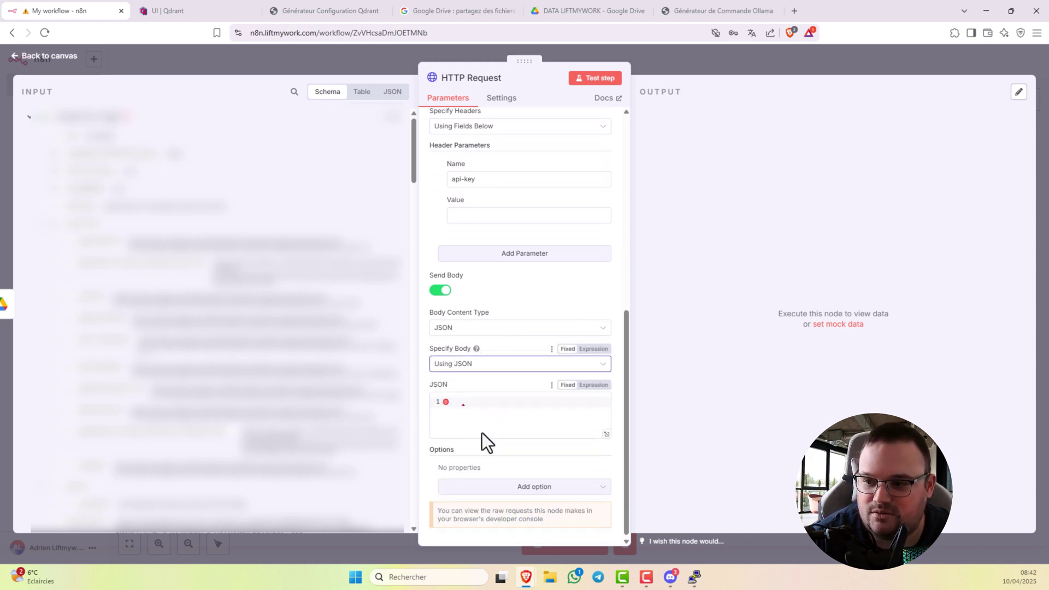
click(600, 383)
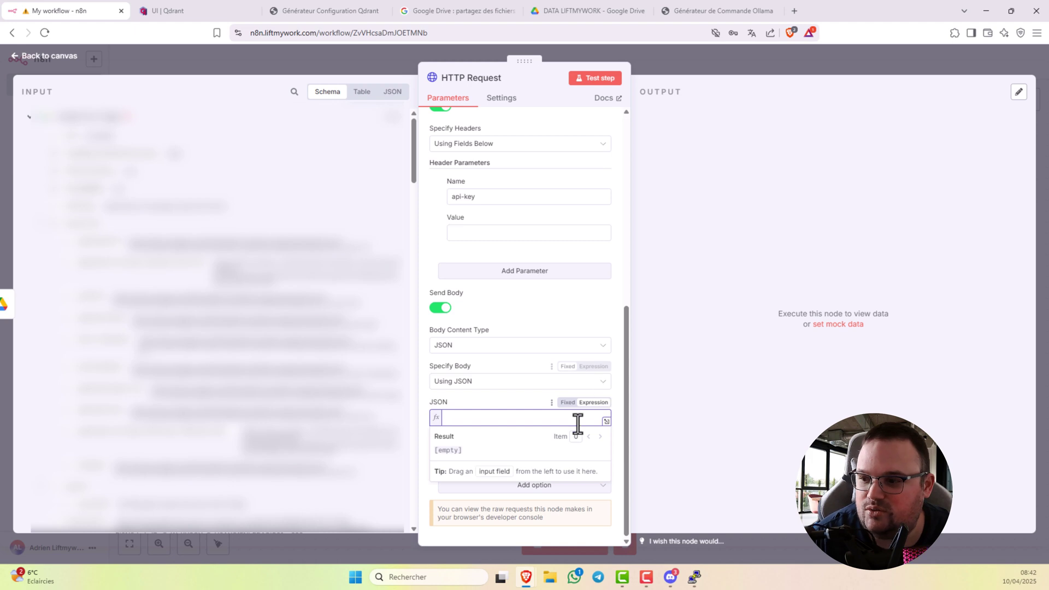
click(606, 422)
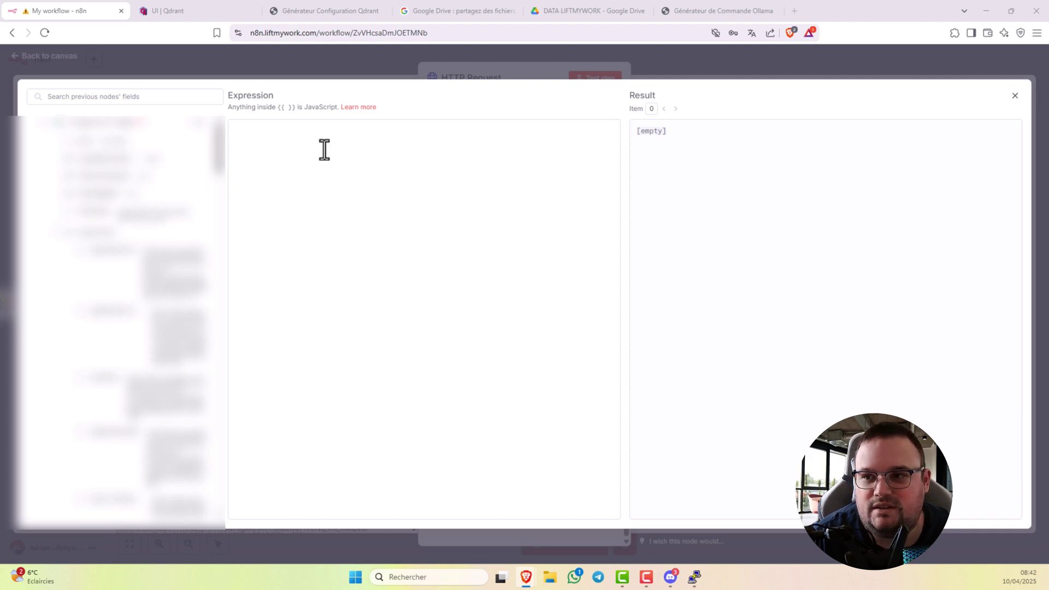
click(271, 131)
text({   "filter": {     "must": [       {         "key": "metadata.id_doc",         "match": {           "value": "{{ $json.id }}"         }       }     ]   } })
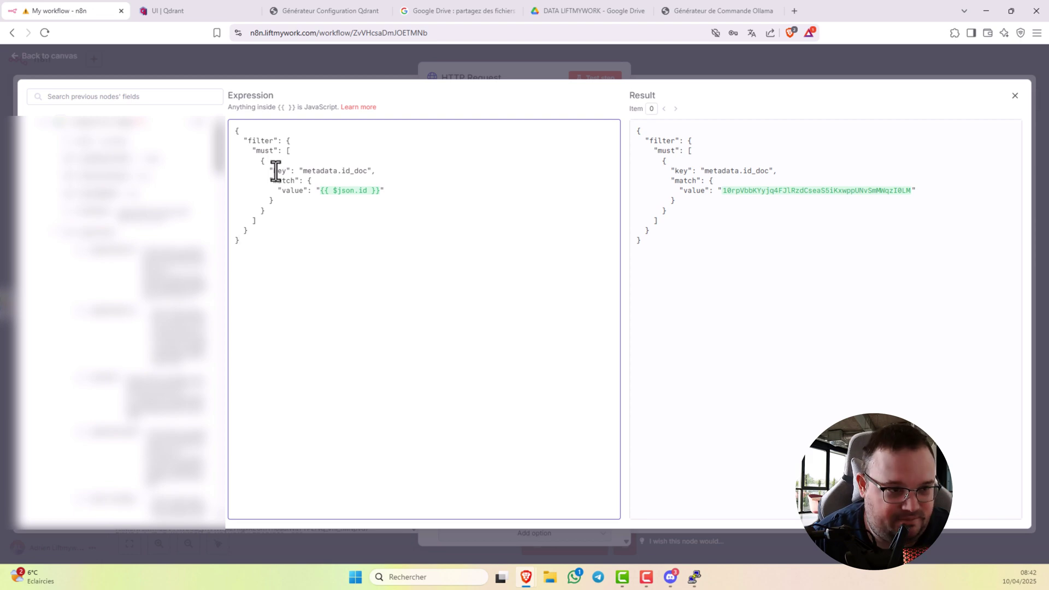
drag(279, 171, 363, 170)
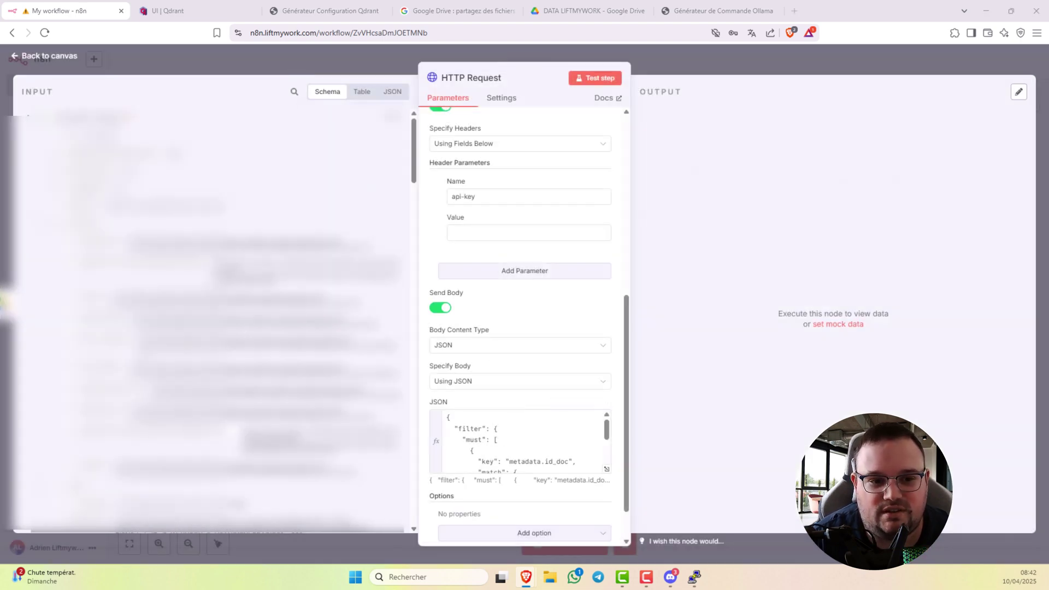
Step: Paste the Qdrant API key as the api-key header's value and return to the canvas
click(464, 236)
key(ctrl+v)
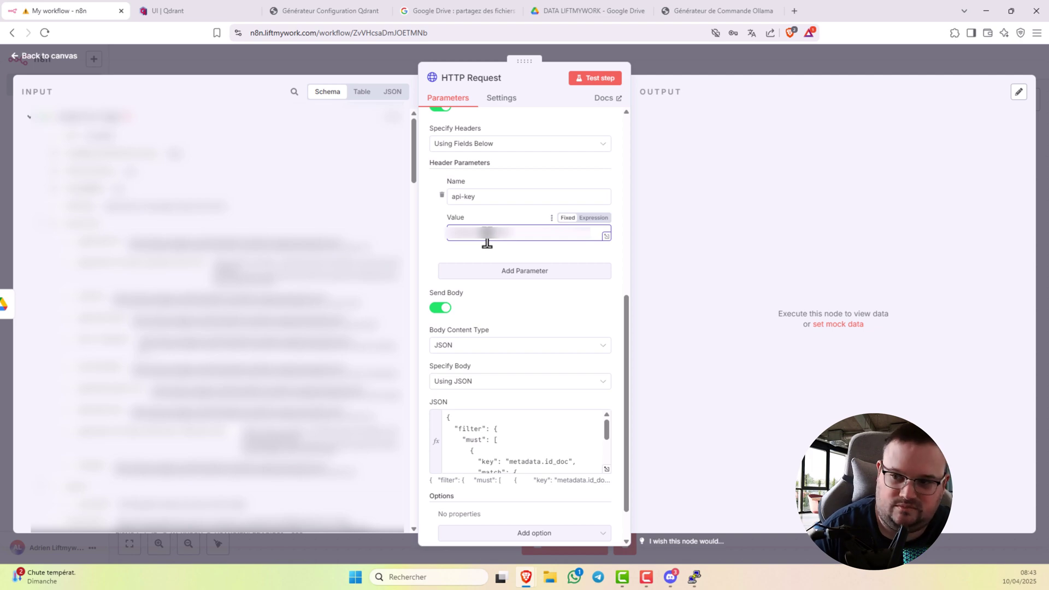
click(694, 68)
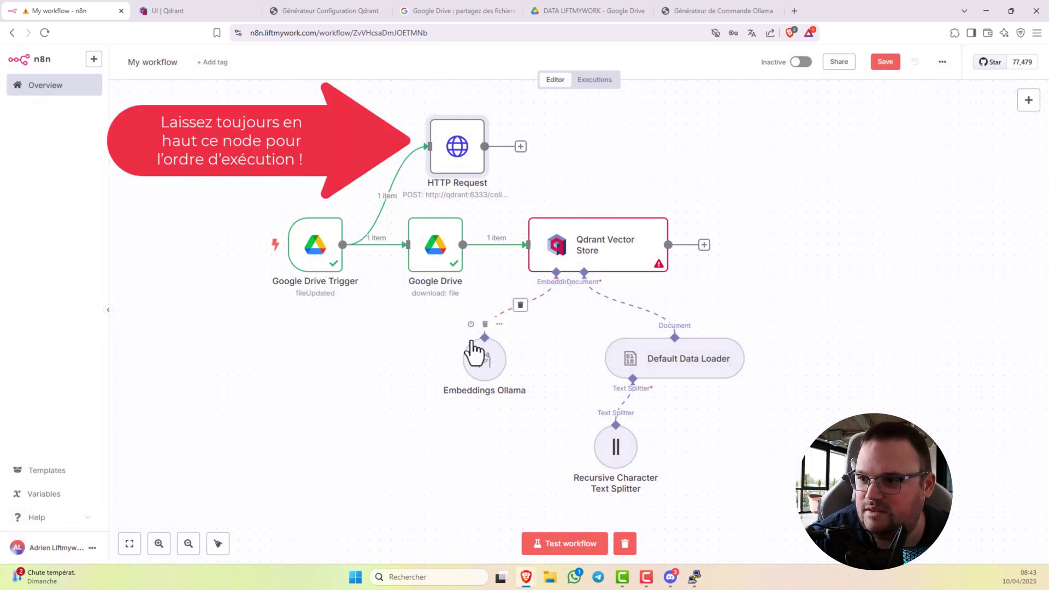
Step: Save the workflow and open the Horaires document from the DATA LIFTMYWORK folder in Google Drive
click(886, 62)
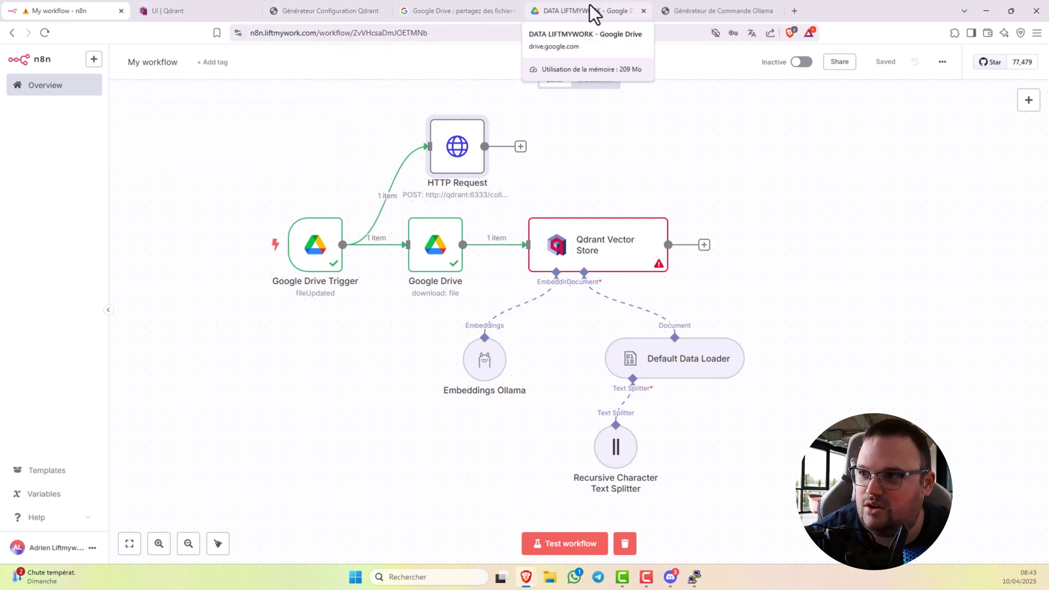
drag(592, 11, 363, 8)
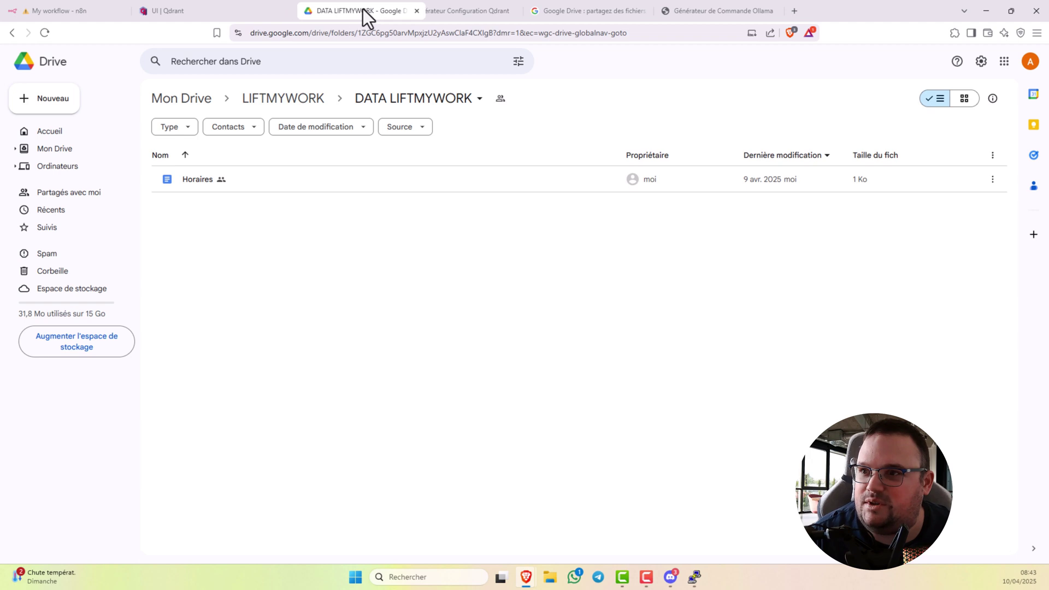
double_click(188, 178)
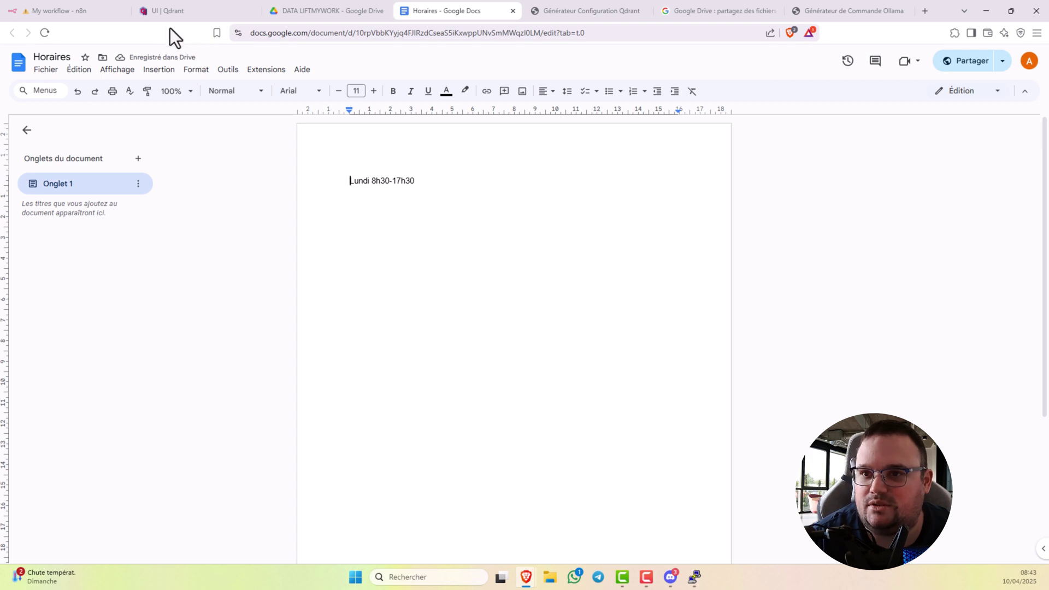
Step: Test the whole workflow in n8n and open the liftmywork collection in Qdrant after reloading the collections list
click(68, 12)
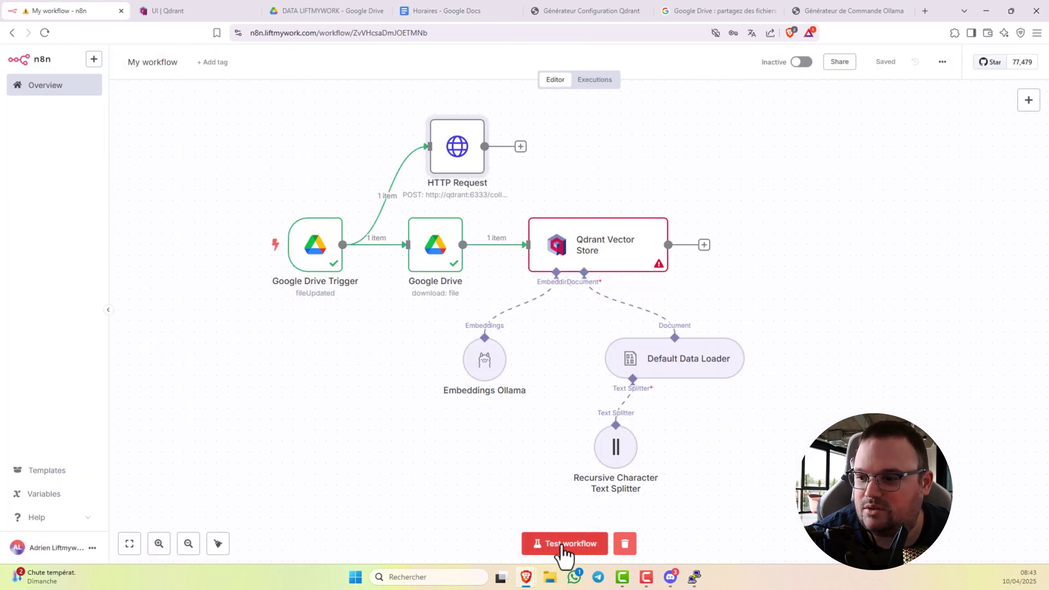
click(564, 549)
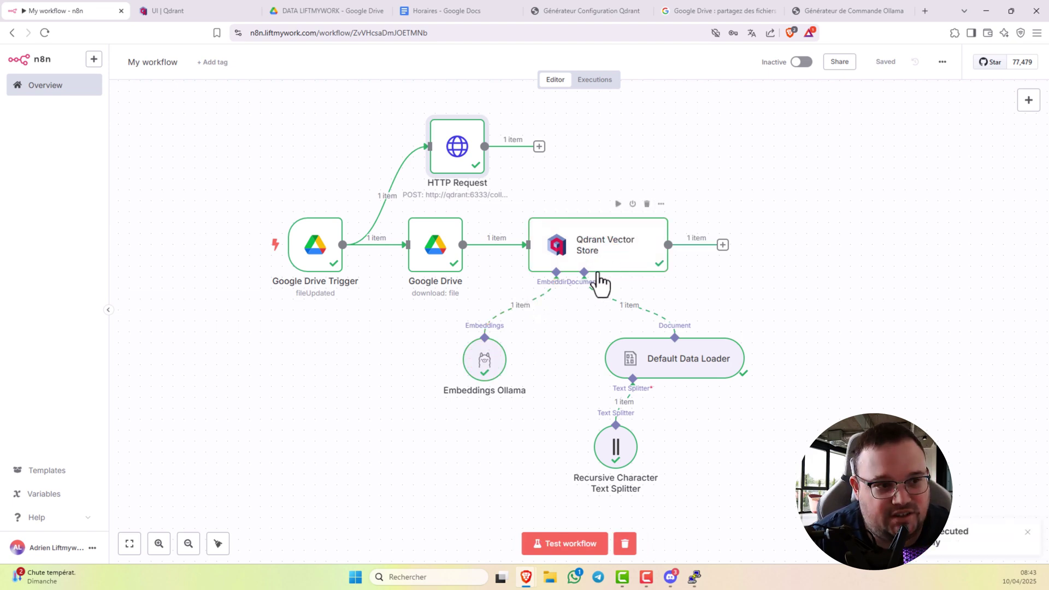
click(206, 17)
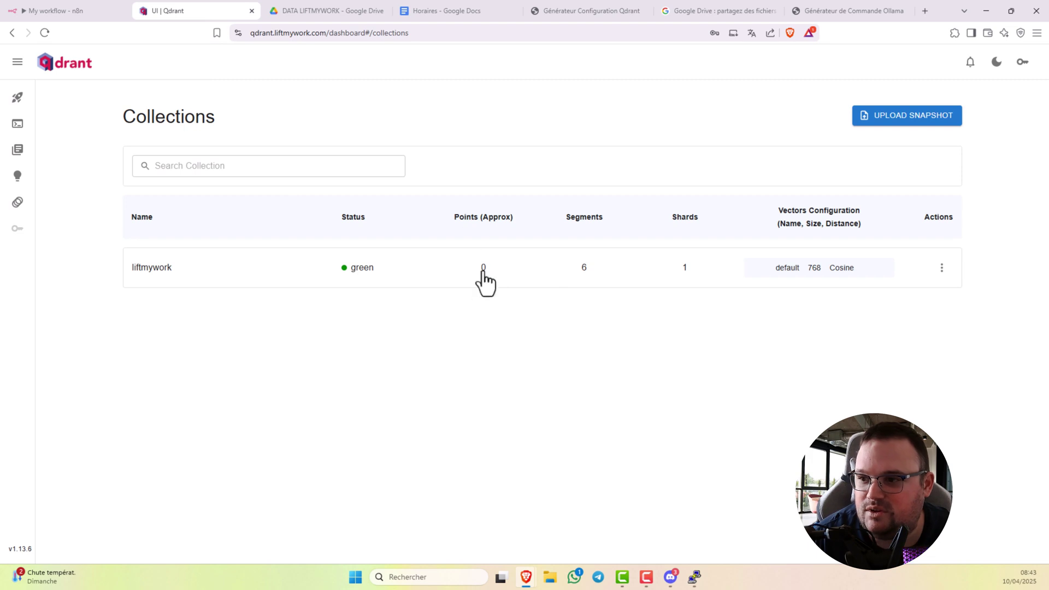
click(46, 33)
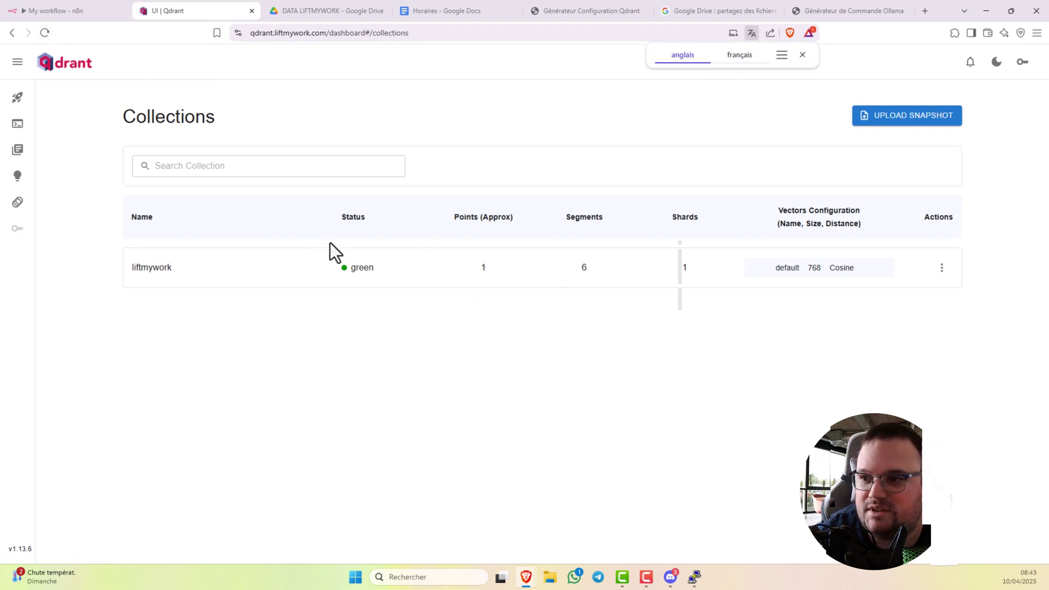
click(476, 272)
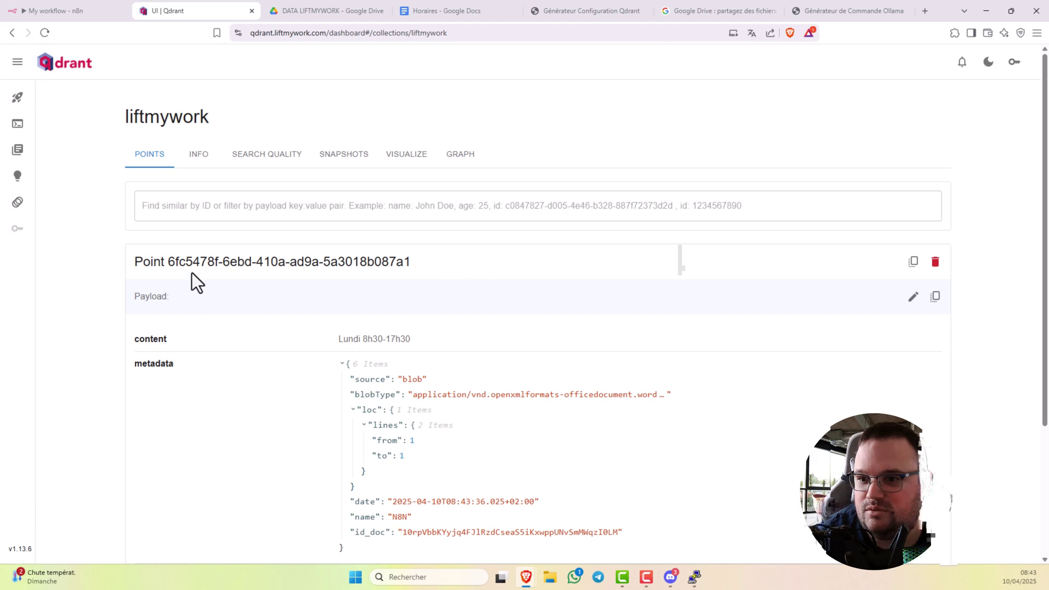
Step: Examine the inserted point's metadata and its content text in the liftmywork collection
scroll(154, 214, down, 2)
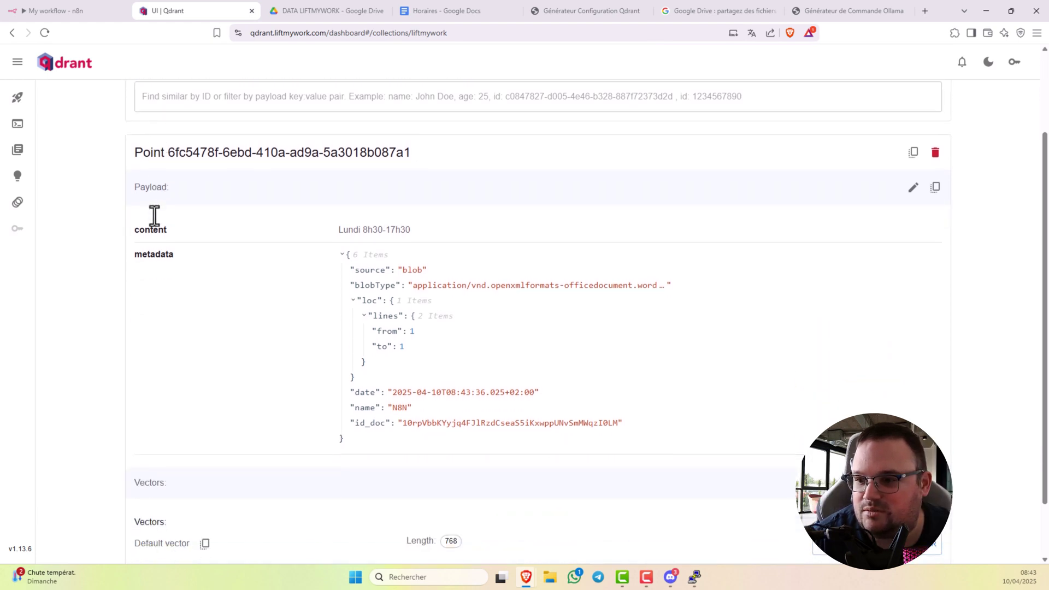
scroll(437, 306, down, 1)
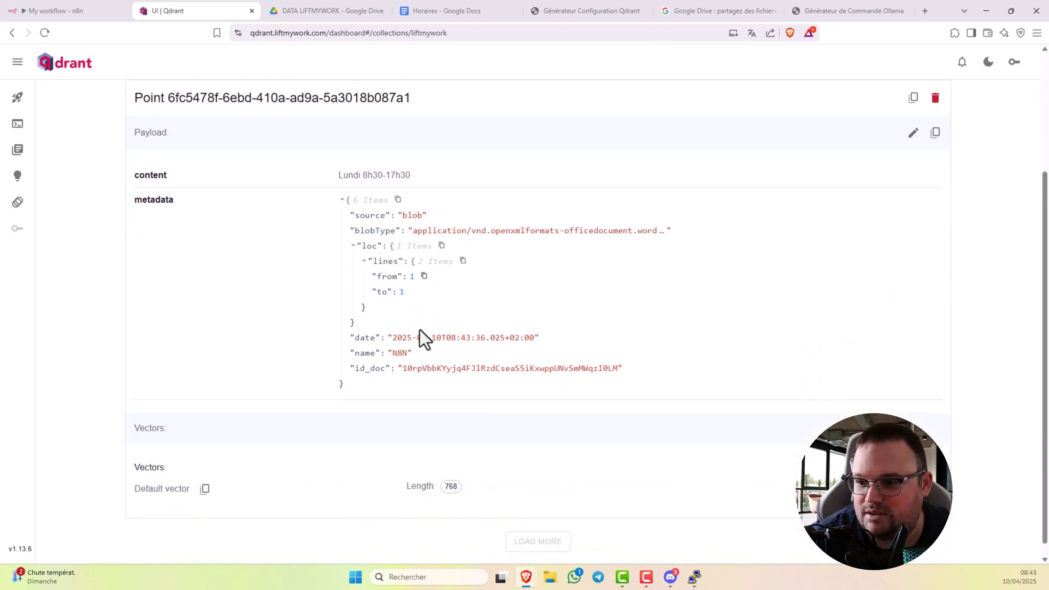
scroll(420, 330, down, 1)
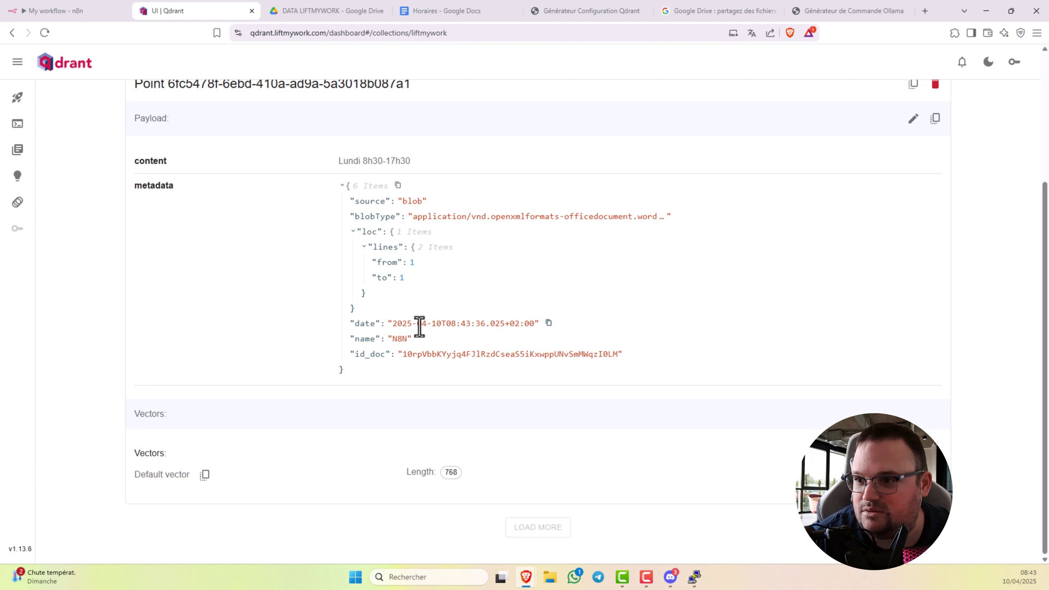
scroll(382, 284, up, 1)
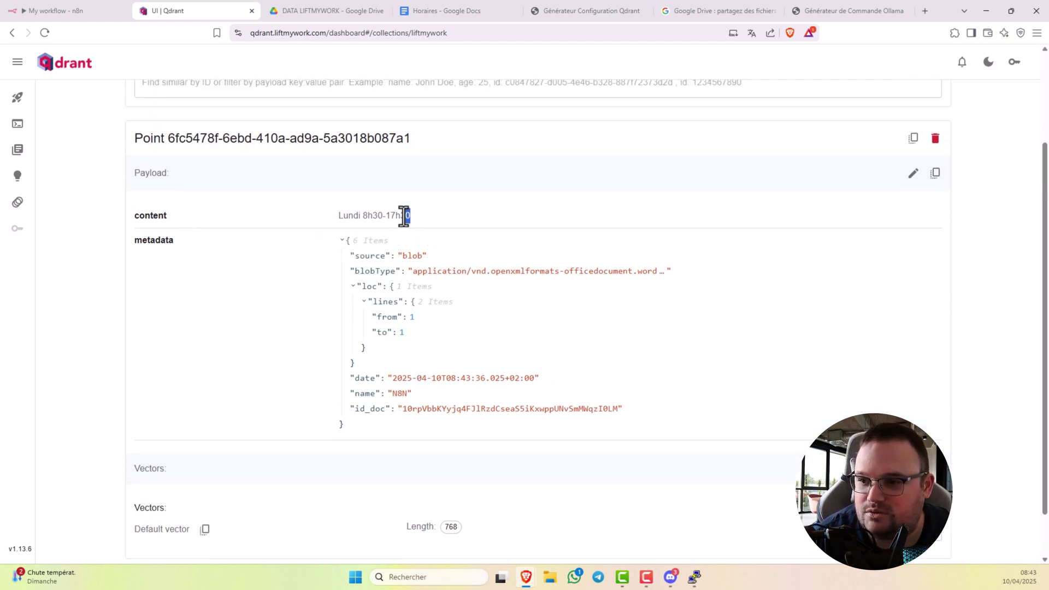
drag(403, 216, 329, 223)
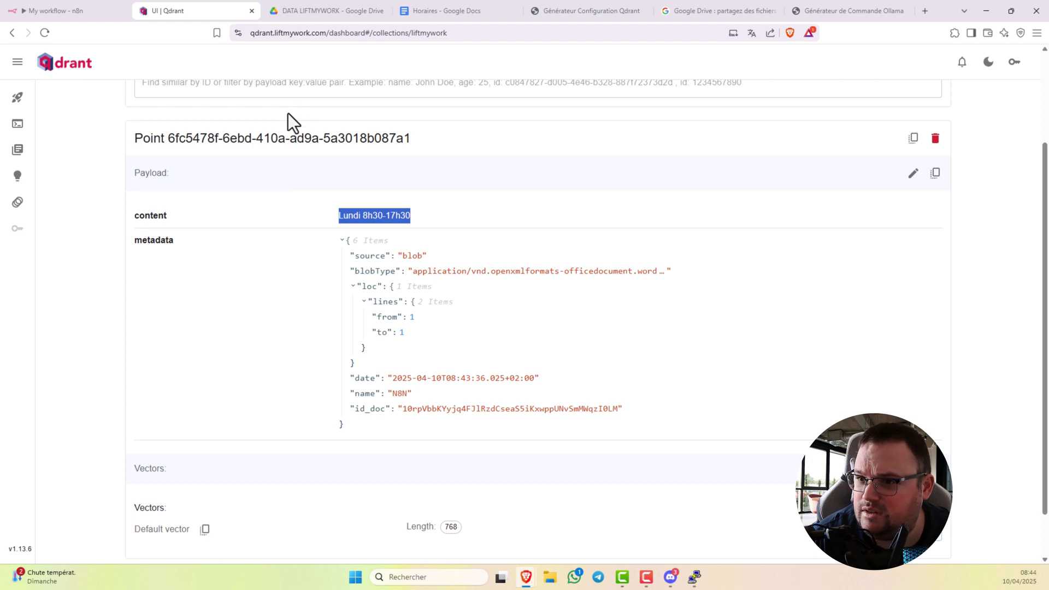
Step: In the Horaires Google Docs document, change Monday's closing time so the line reads "Lundi 8h30-17h00"
click(418, 8)
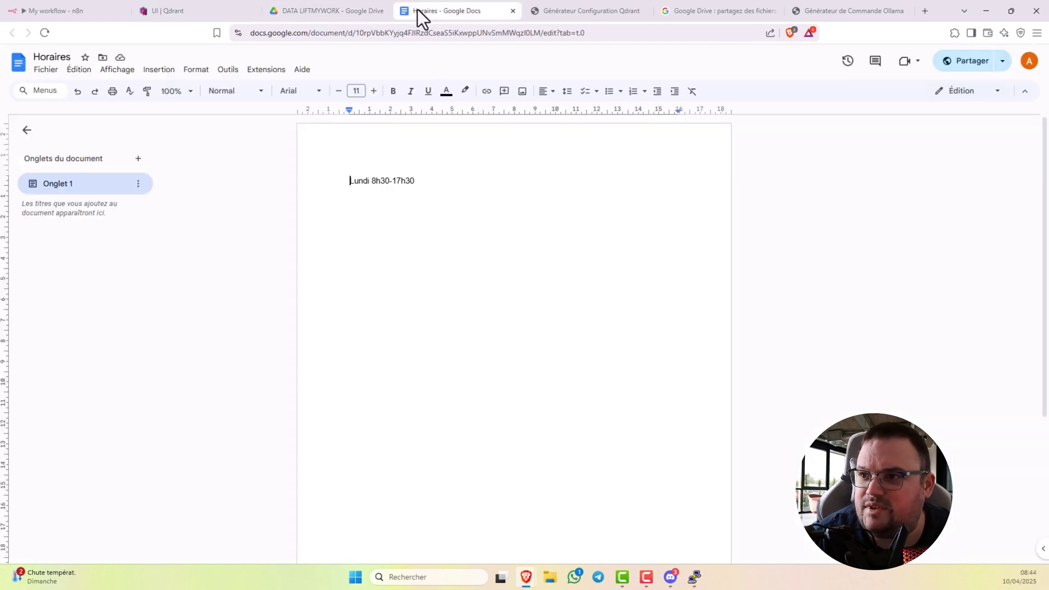
click(417, 181)
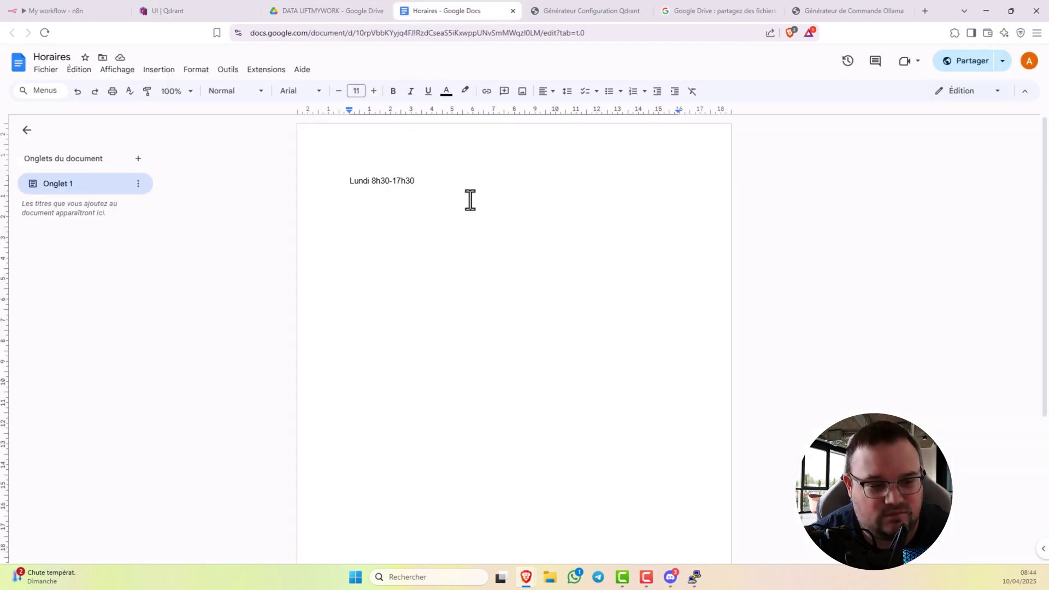
key(BackSpace)
key(BackSpace)
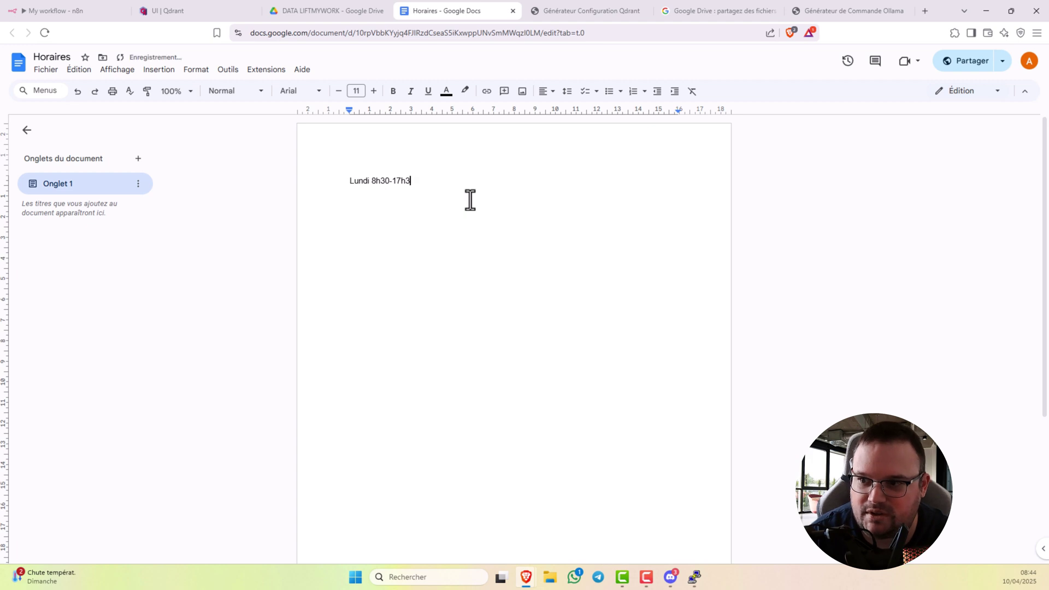
text(00)
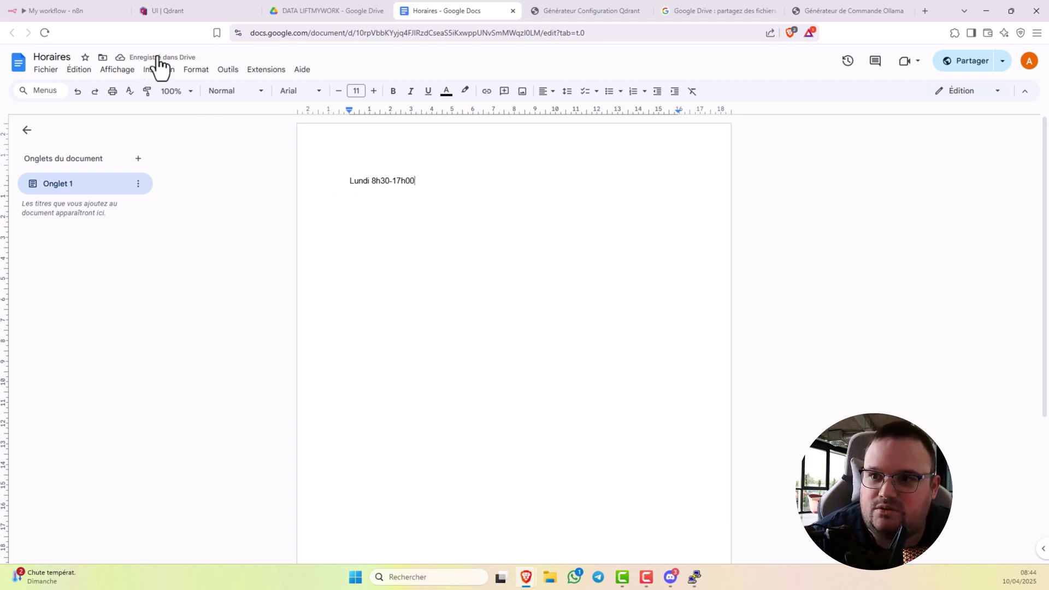
Step: Run the n8n workflow test again for the edited document and reopen the liftmywork collection from Qdrant's reloaded collections list
click(74, 11)
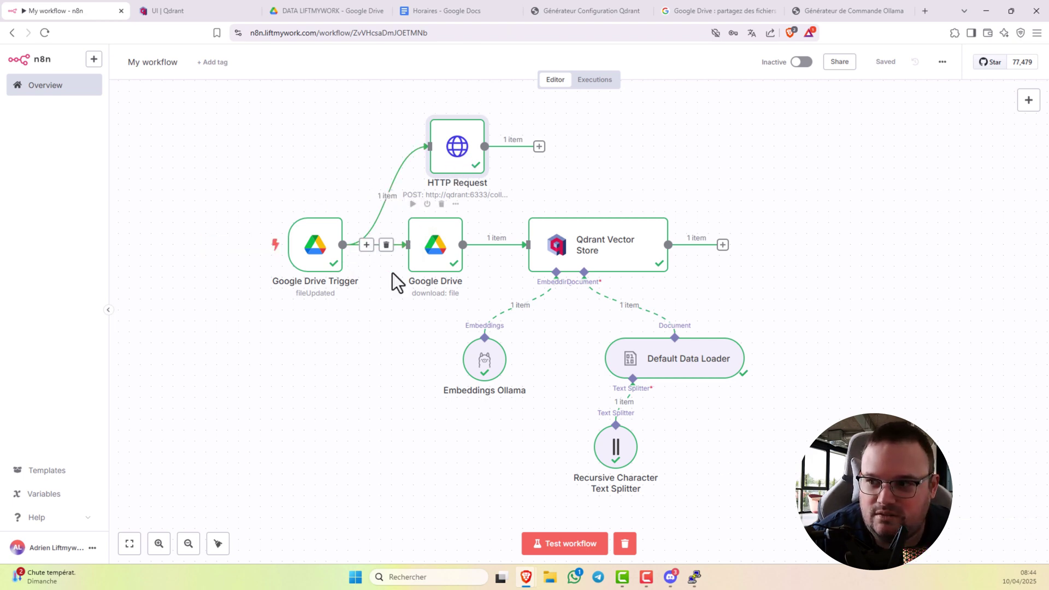
click(558, 543)
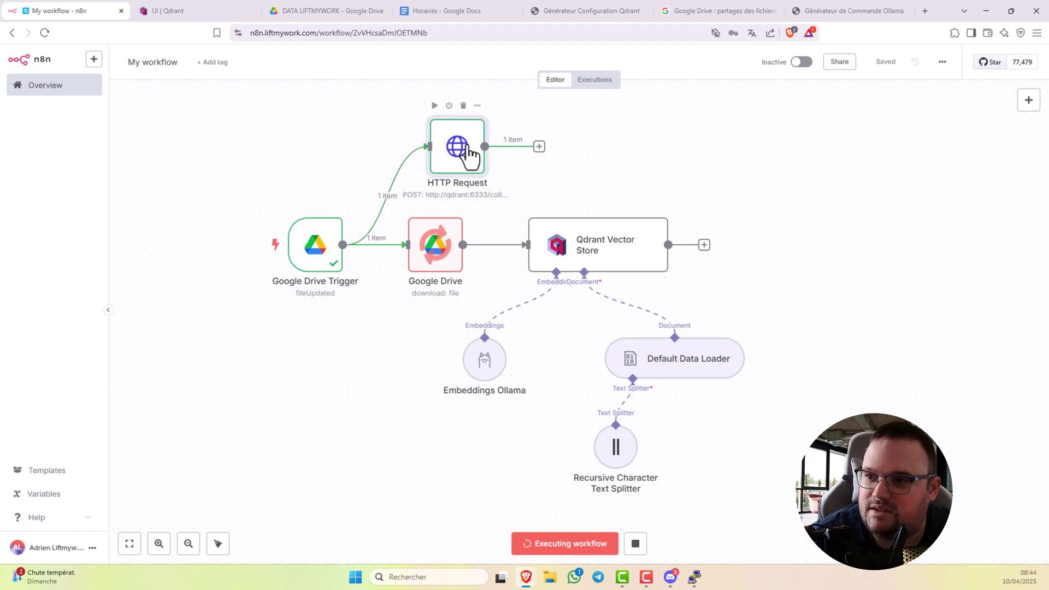
click(198, 16)
scroll(89, 186, up, 3)
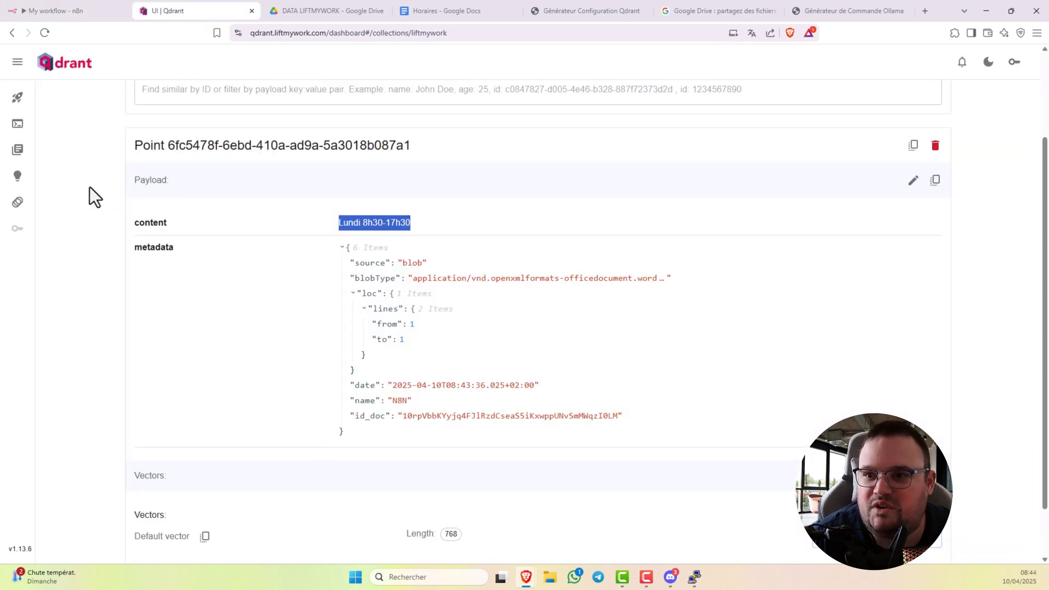
click(23, 154)
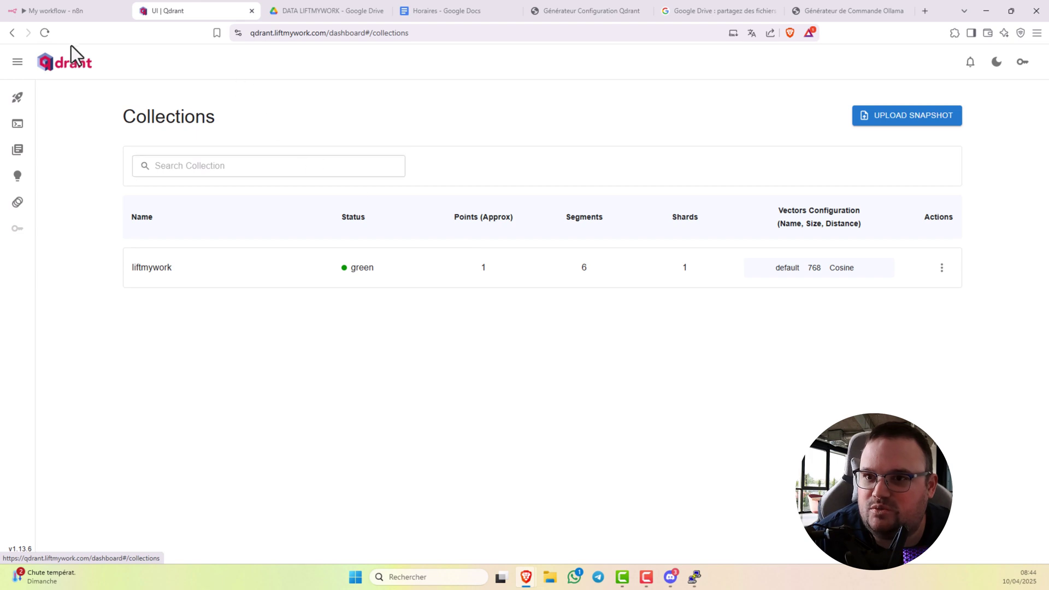
click(45, 33)
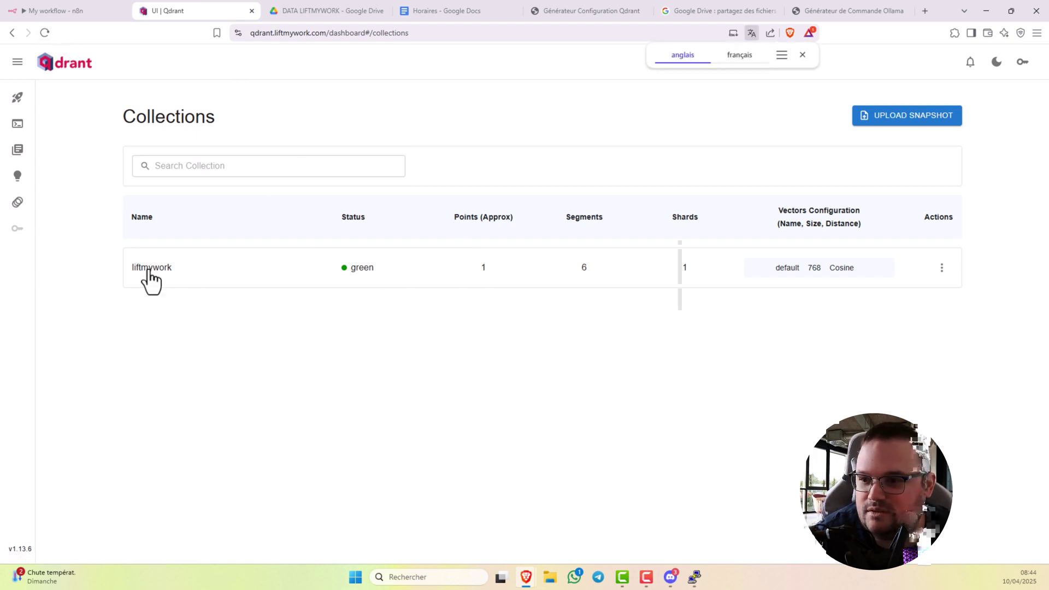
click(485, 280)
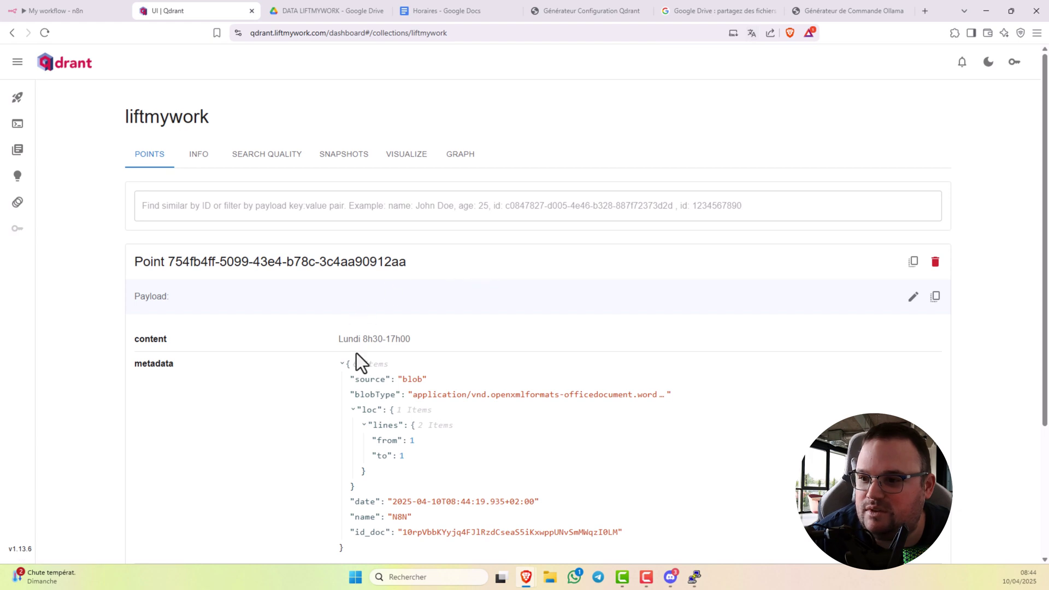
Step: Check the replacement point's content and metadata against the edited document, and return to the n8n workflow
drag(338, 339, 405, 339)
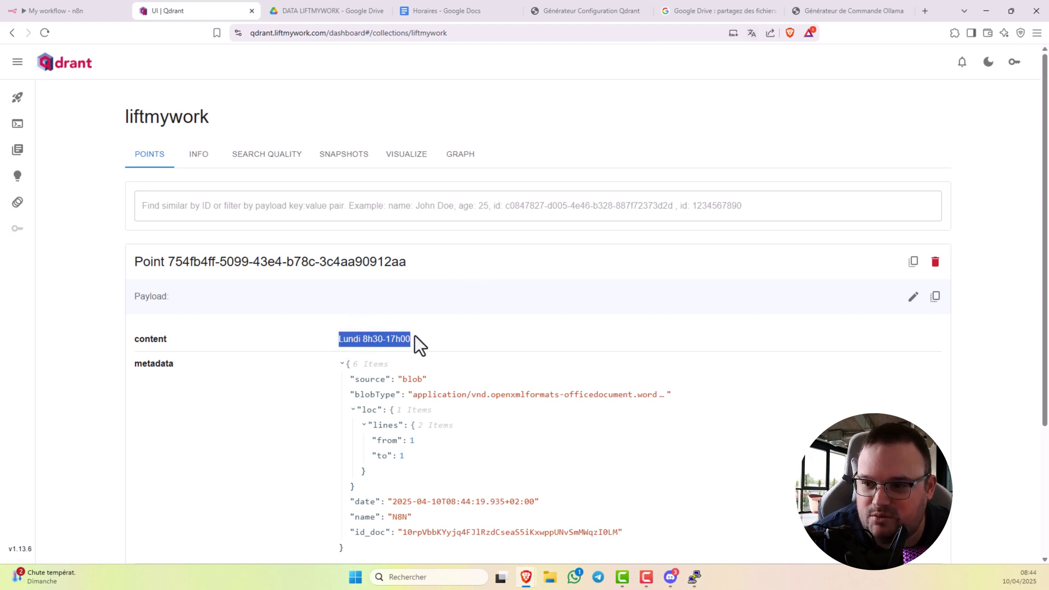
scroll(418, 338, down, 3)
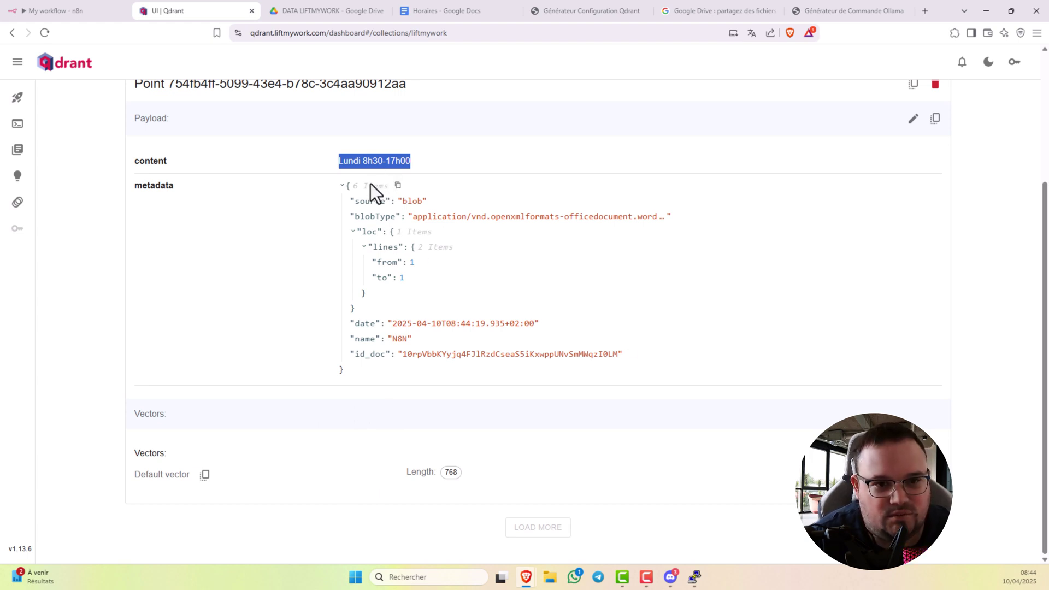
scroll(405, 274, up, 3)
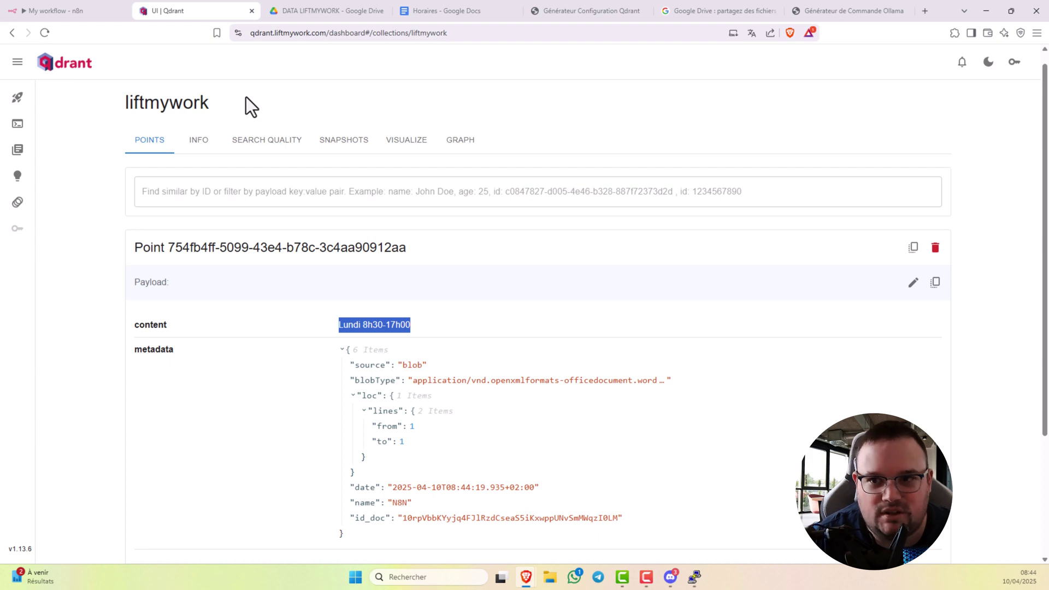
click(73, 12)
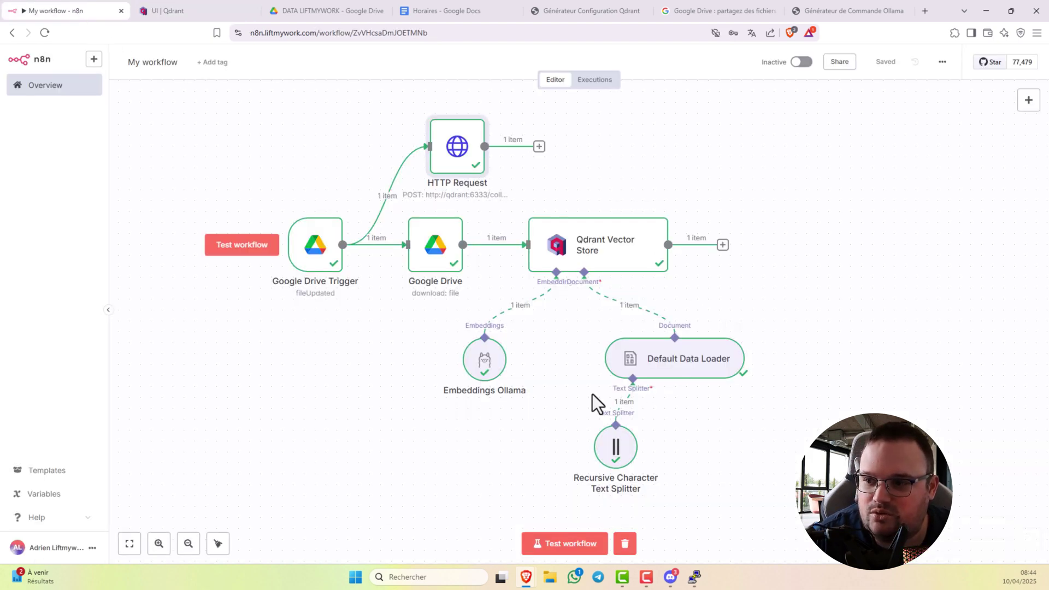